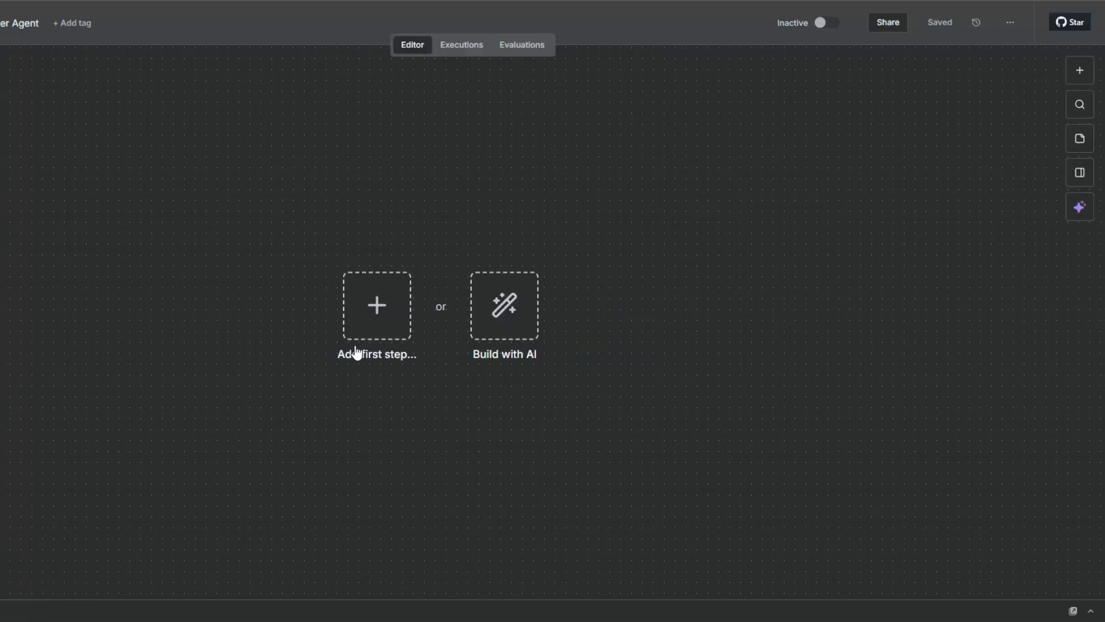
# Start the workflow with a manual trigger as its first step.
pyautogui.click(357, 332)
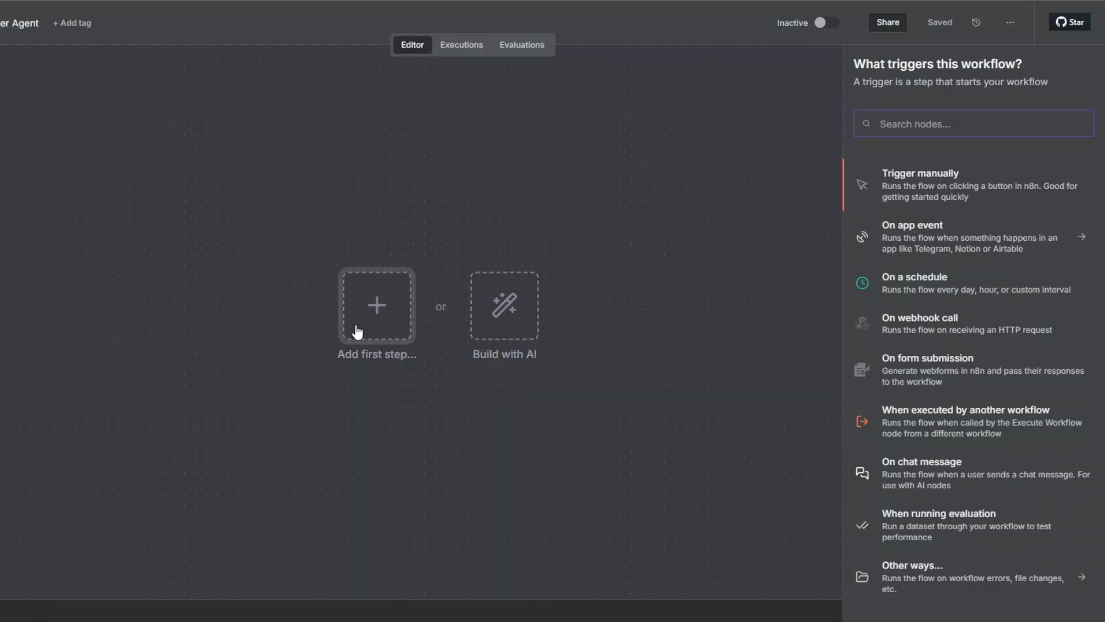
pyautogui.click(893, 178)
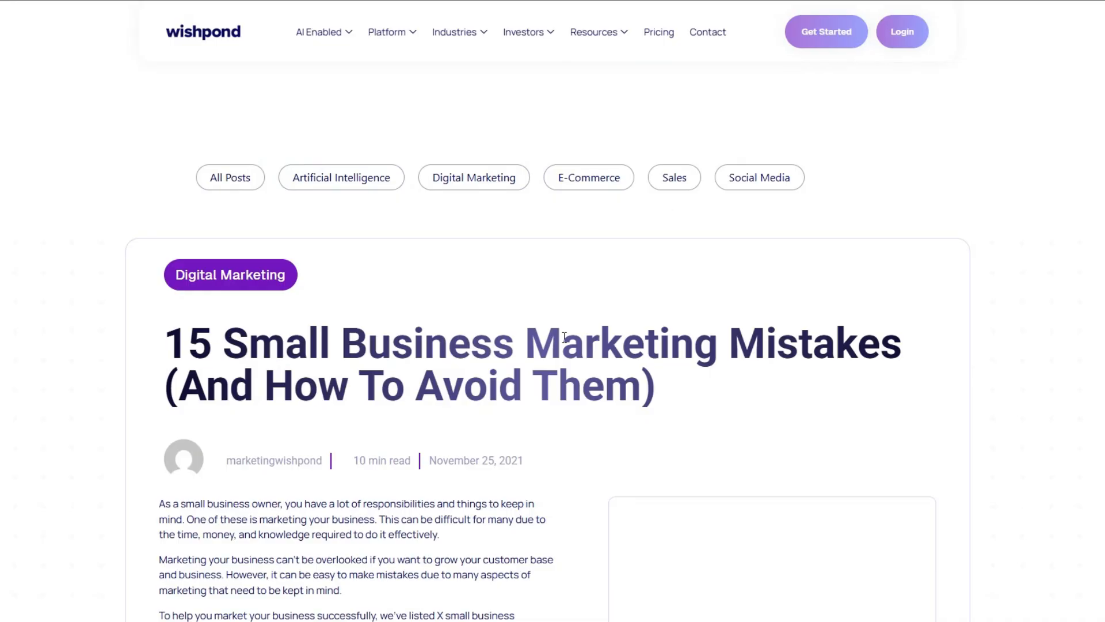
# Review the sample blog post and the spreadsheet row holding its URL under Blog Post URL.
pyautogui.scroll(-15, 829, 344)
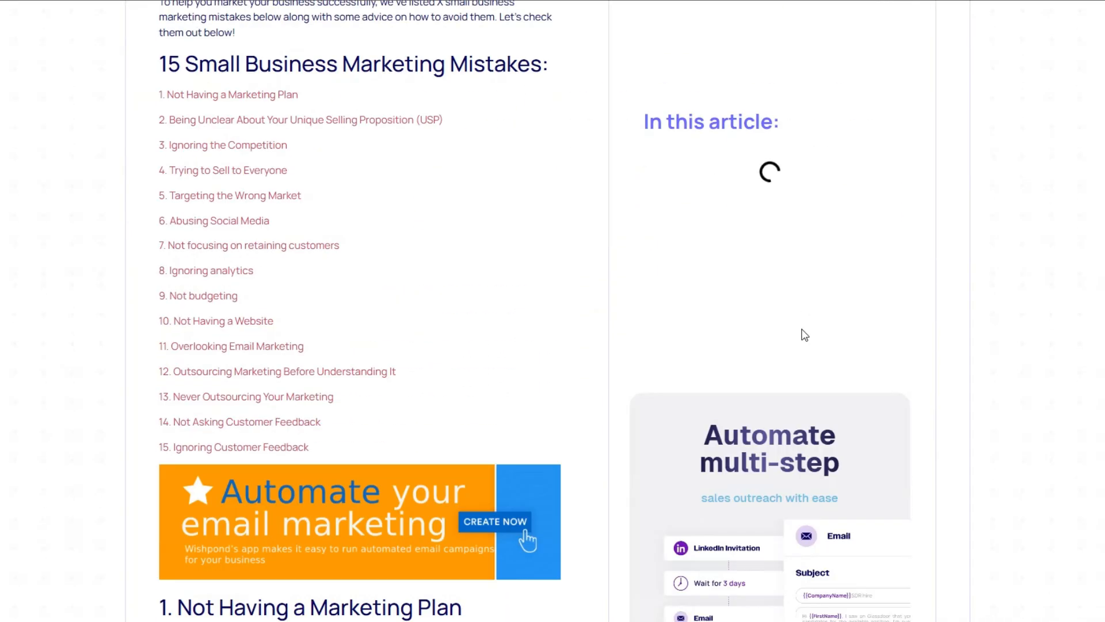
pyautogui.scroll(-20, 804, 334)
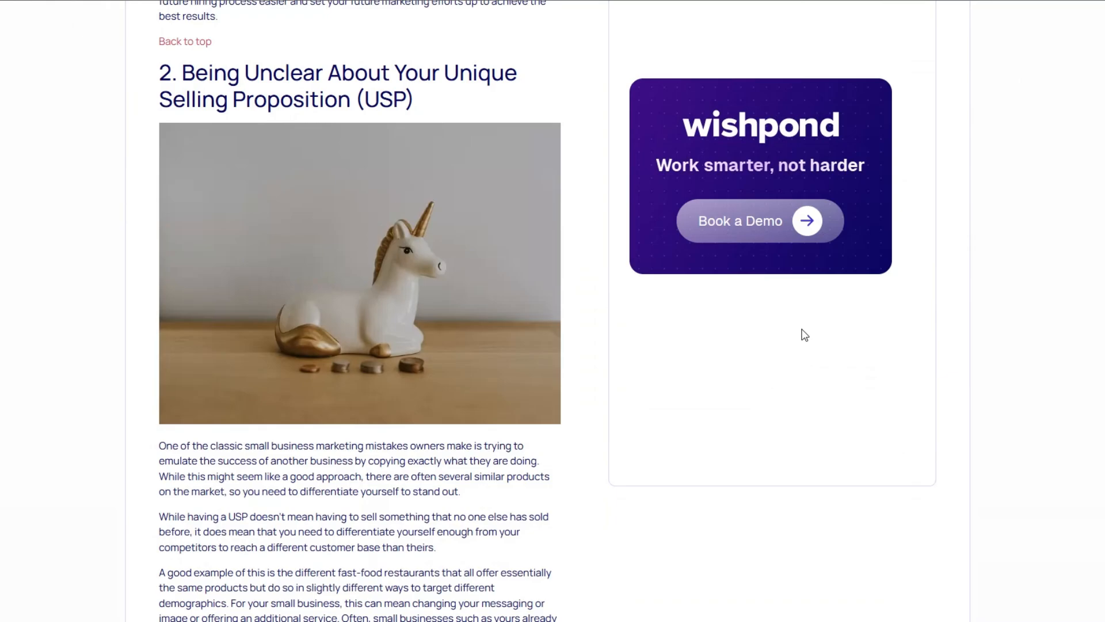
pyautogui.scroll(-12, 803, 334)
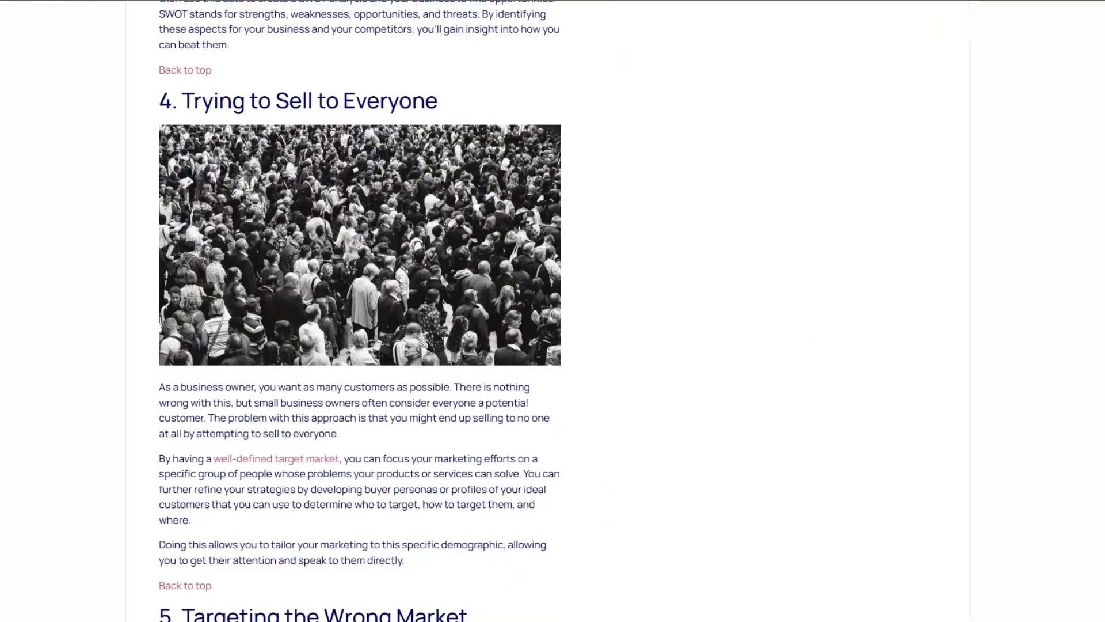
pyautogui.scroll(-20, 553, 311)
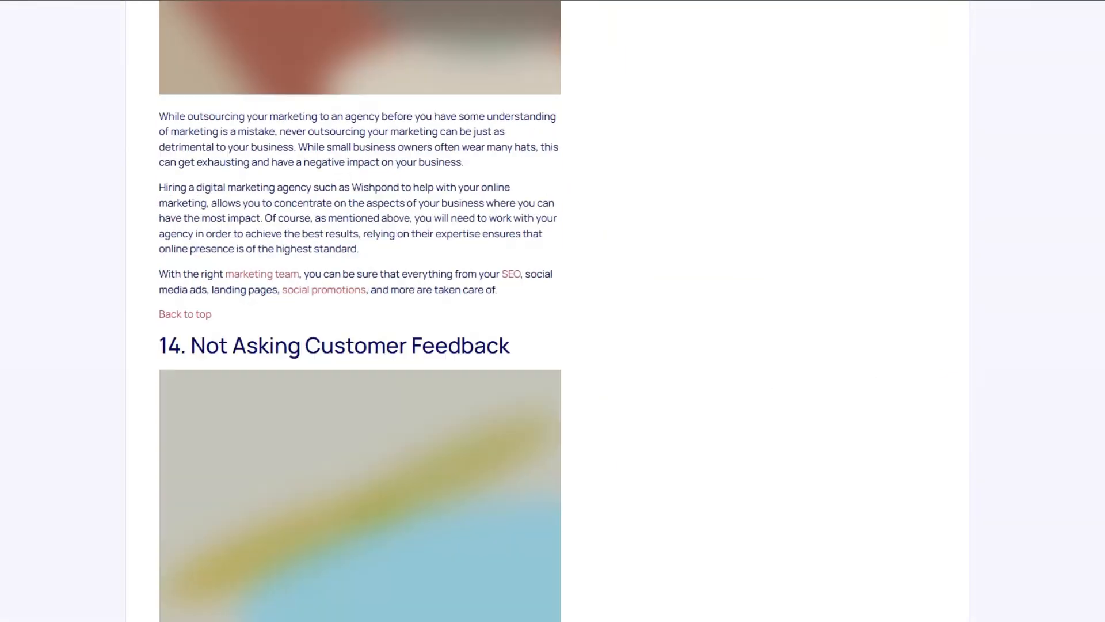
pyautogui.scroll(20, 673, 232)
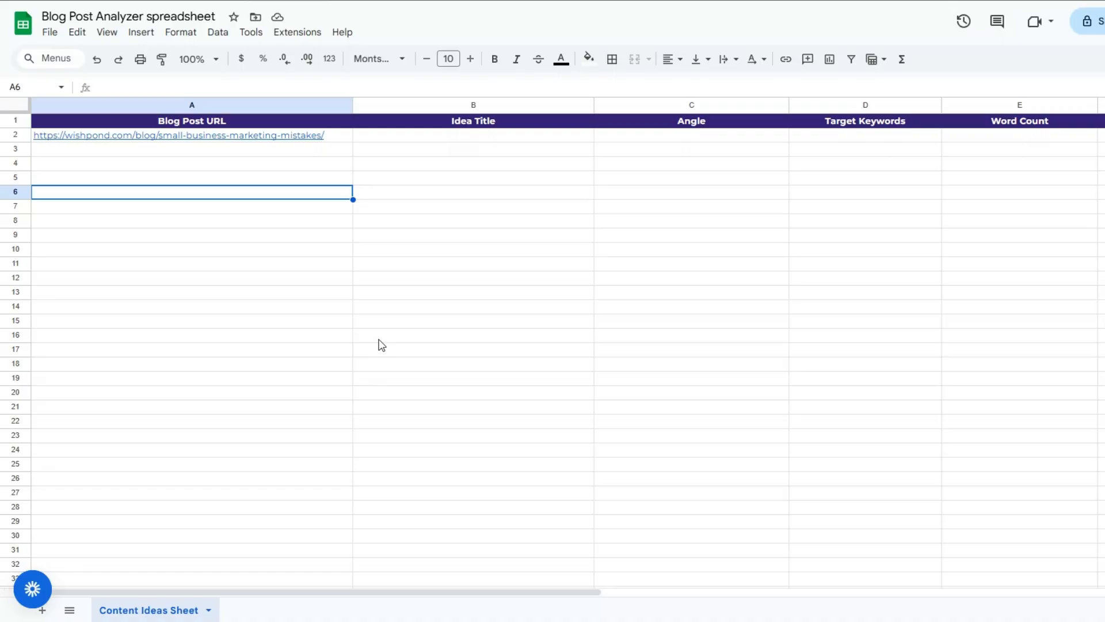
pyautogui.click(259, 278)
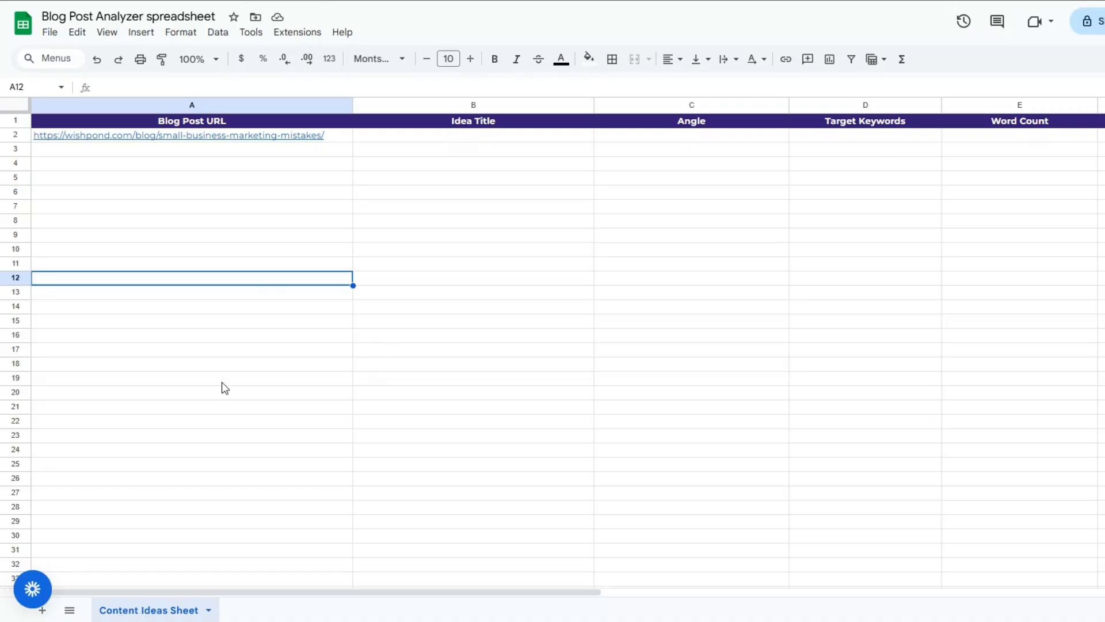
pyautogui.click(214, 379)
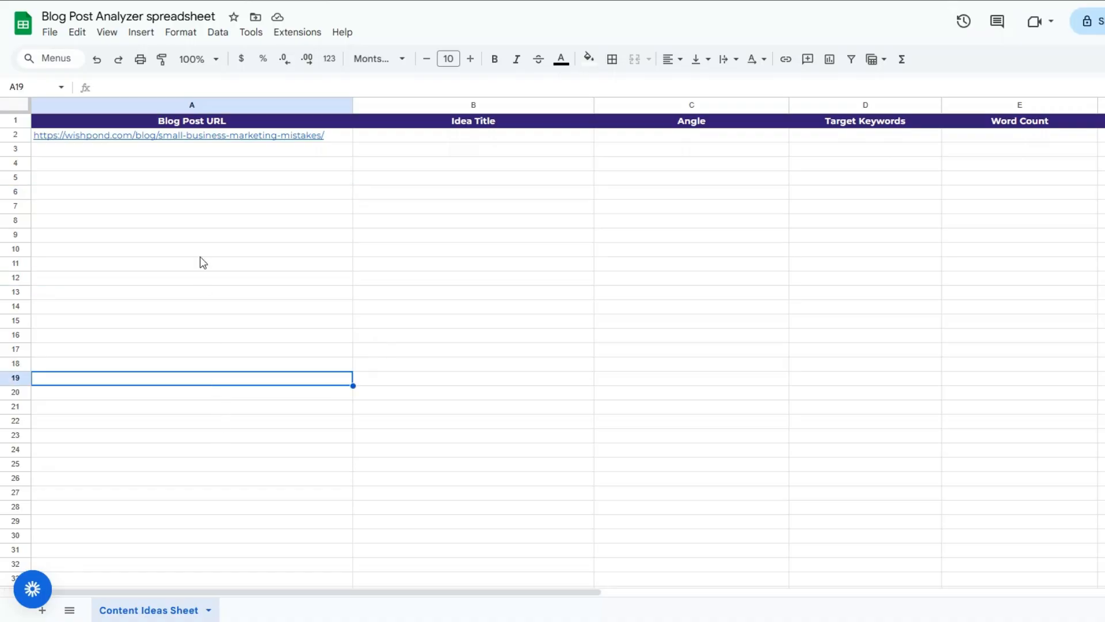
pyautogui.click(222, 138)
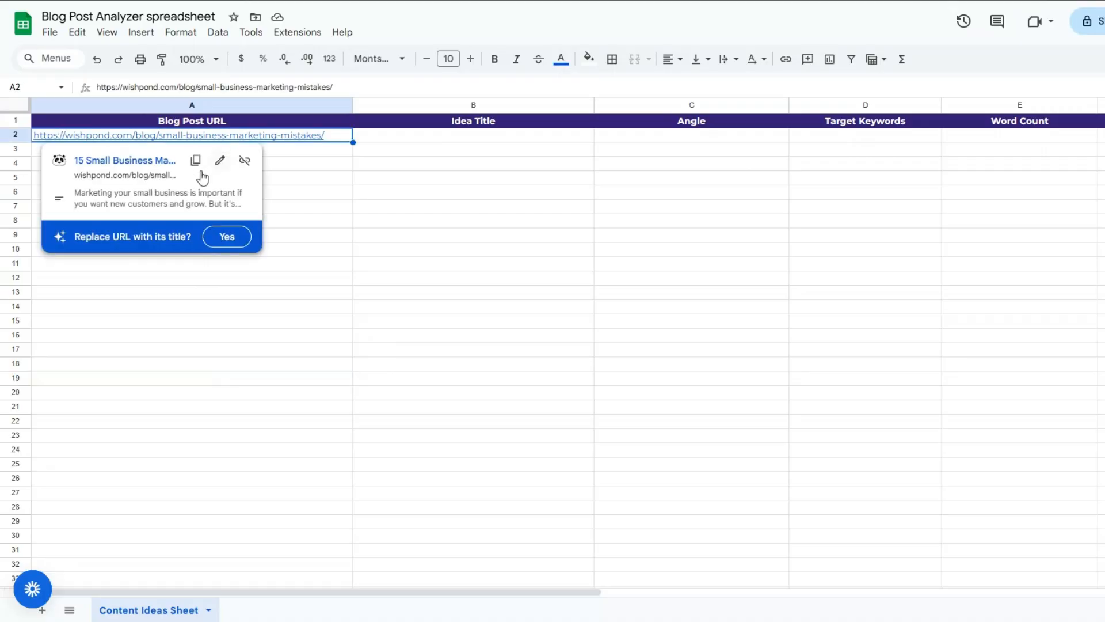
pyautogui.click(283, 181)
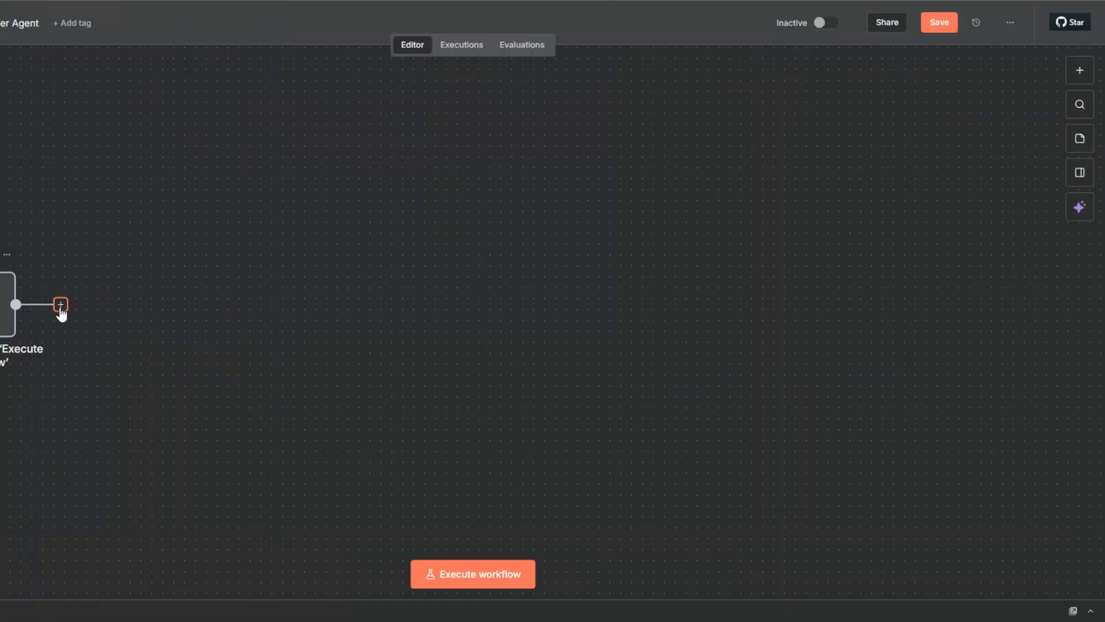
pyautogui.click(264, 301)
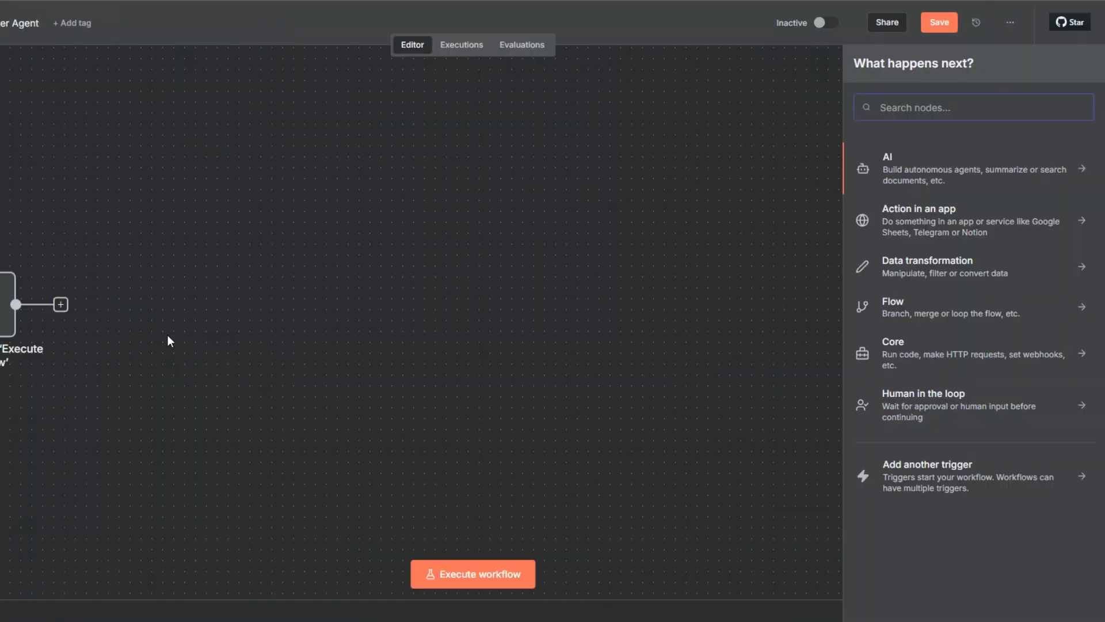
# Add a Google Sheets 'Get row(s) in sheet' node after the trigger.
pyautogui.write('goo')
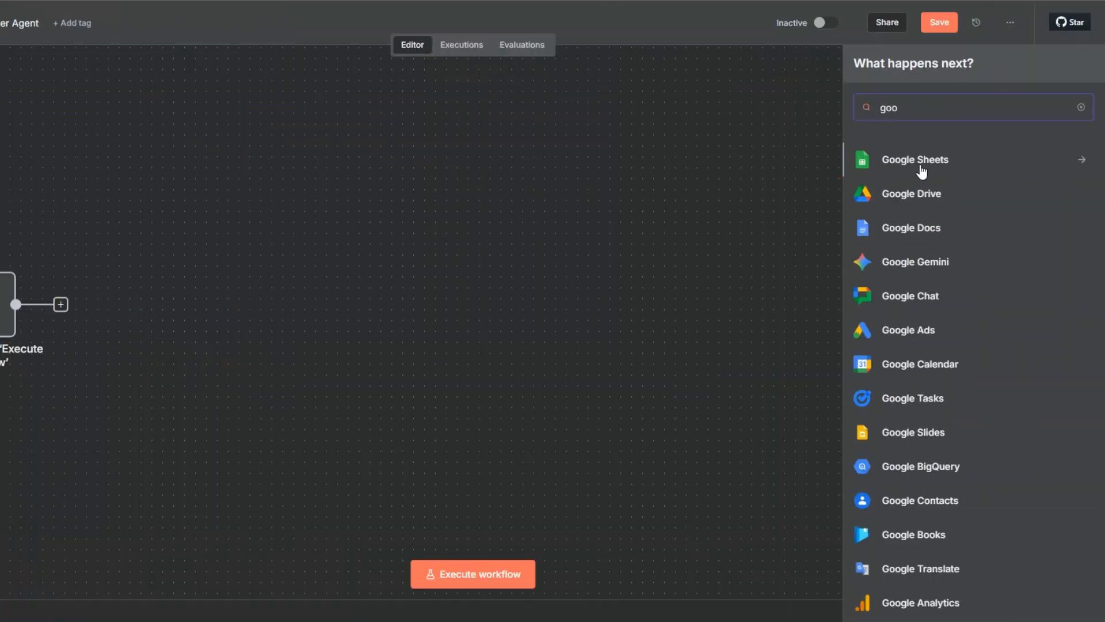
pyautogui.click(920, 164)
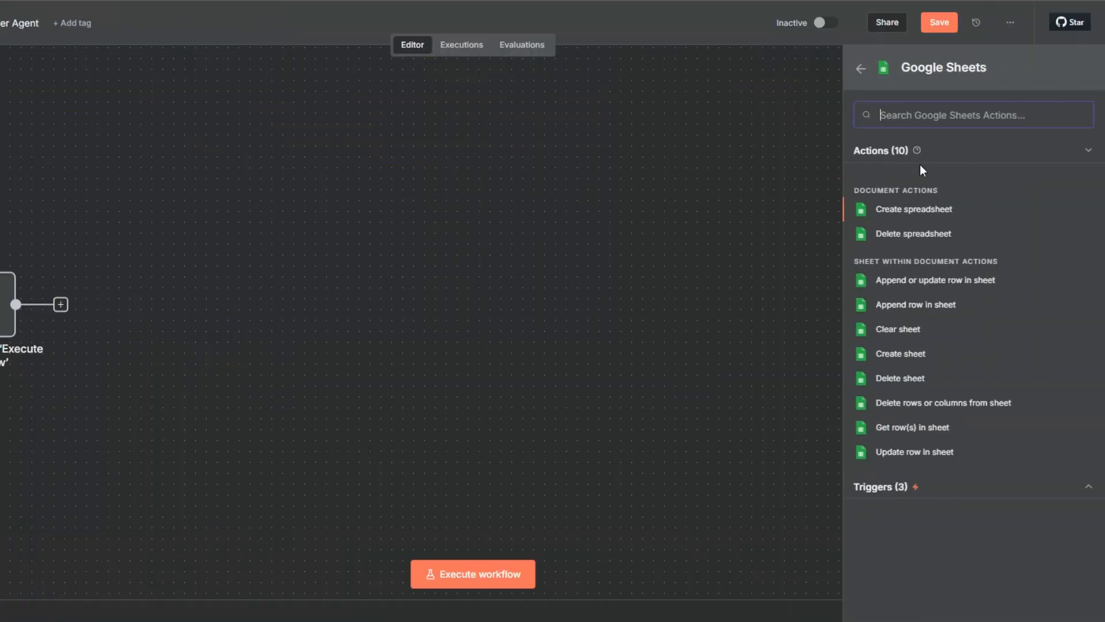
pyautogui.click(905, 428)
pyautogui.click(454, 110)
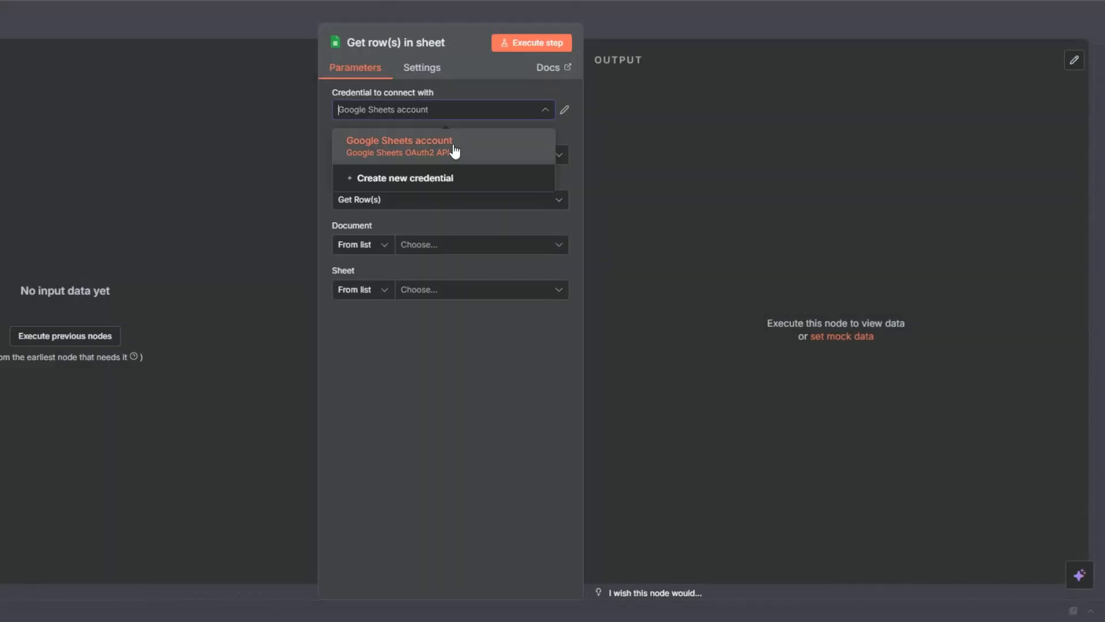
pyautogui.click(451, 180)
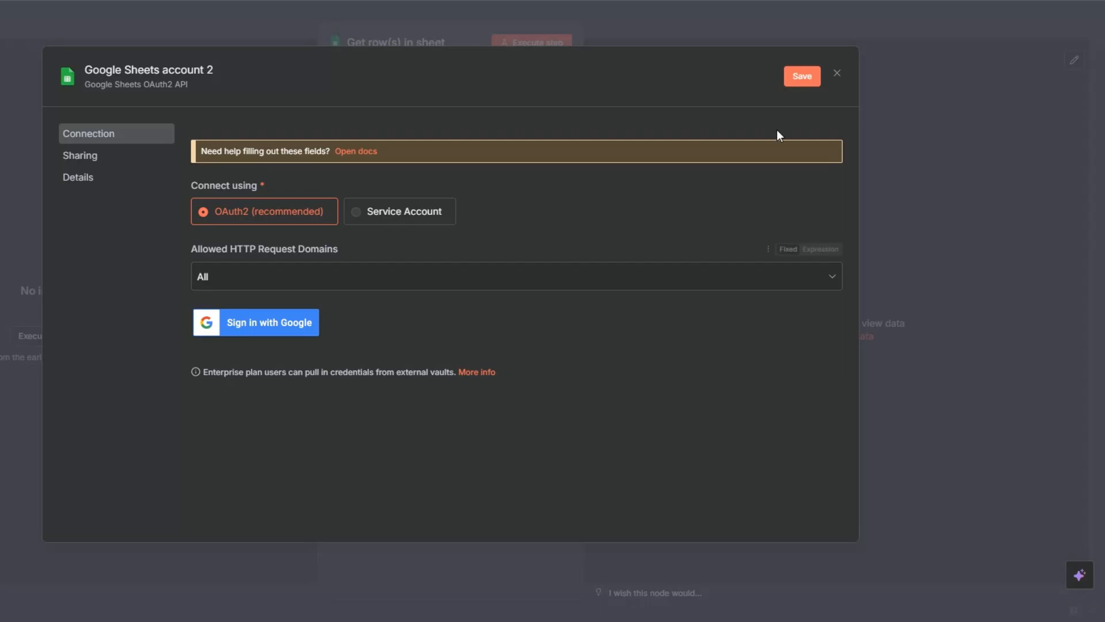
pyautogui.click(837, 75)
pyautogui.click(490, 338)
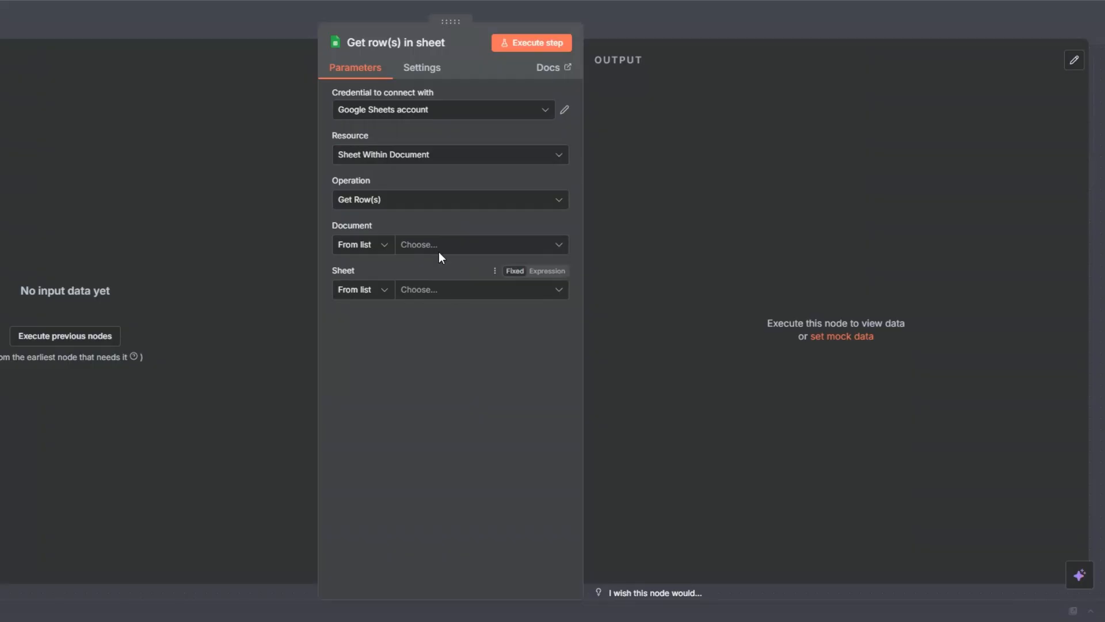
# Set the node's document to Blog Post Analyzer spreadsheet and sheet to Content Ideas Sheet, then run the step.
pyautogui.click(419, 246)
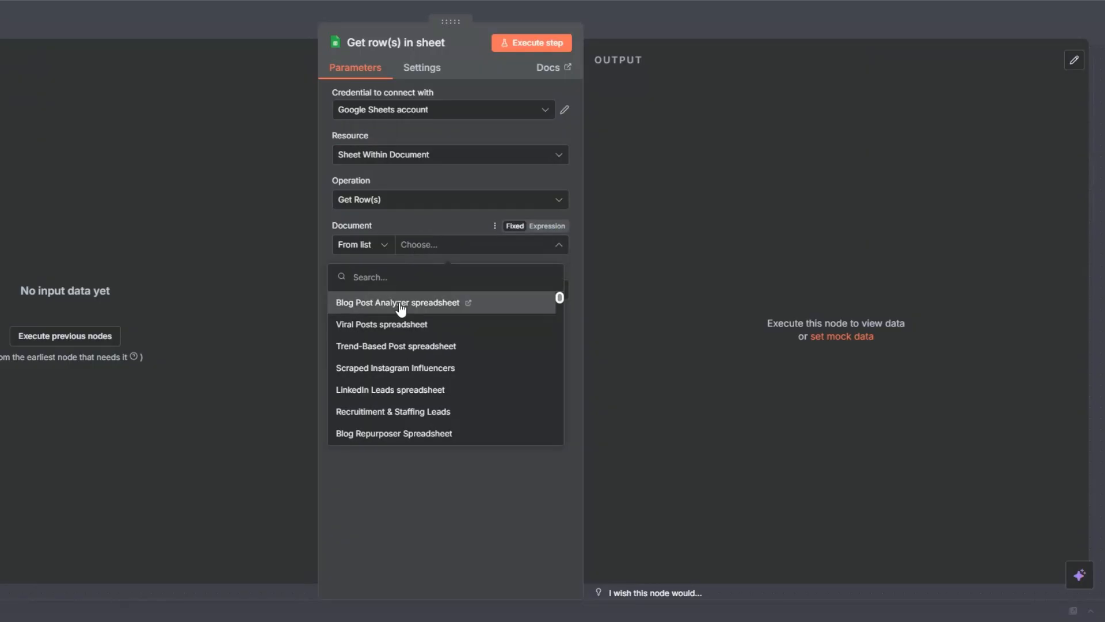
pyautogui.click(399, 305)
pyautogui.click(418, 290)
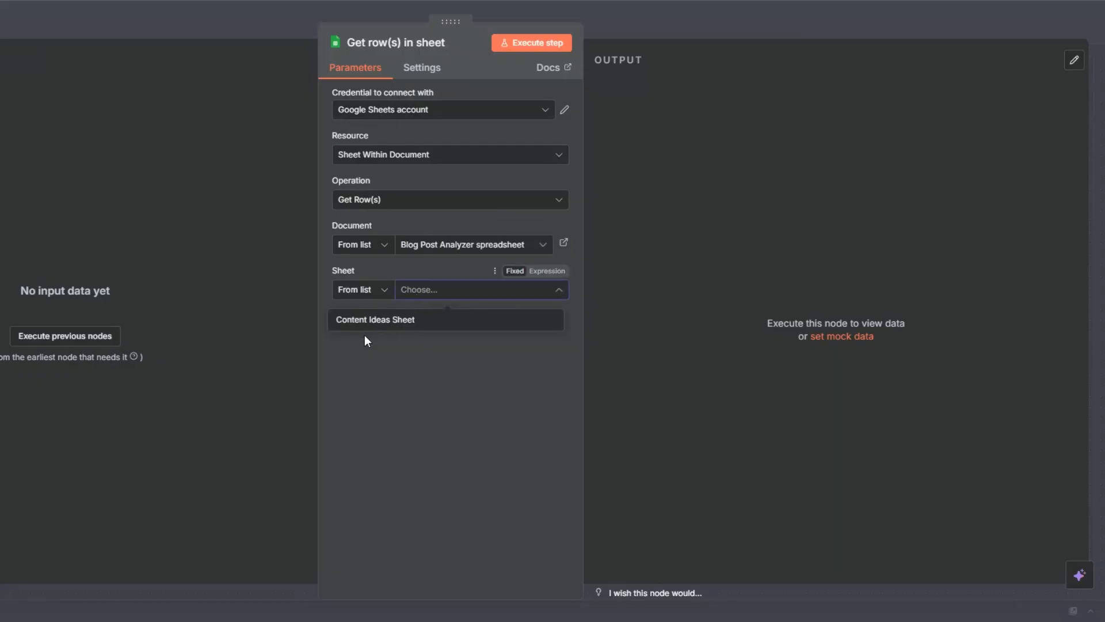
pyautogui.click(365, 329)
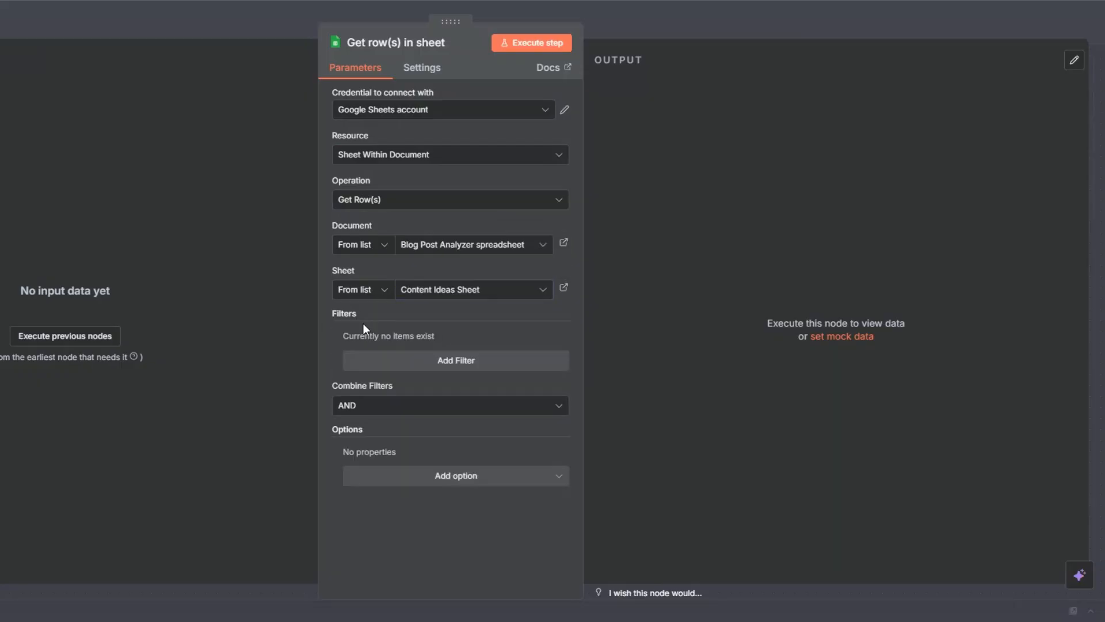
pyautogui.click(514, 48)
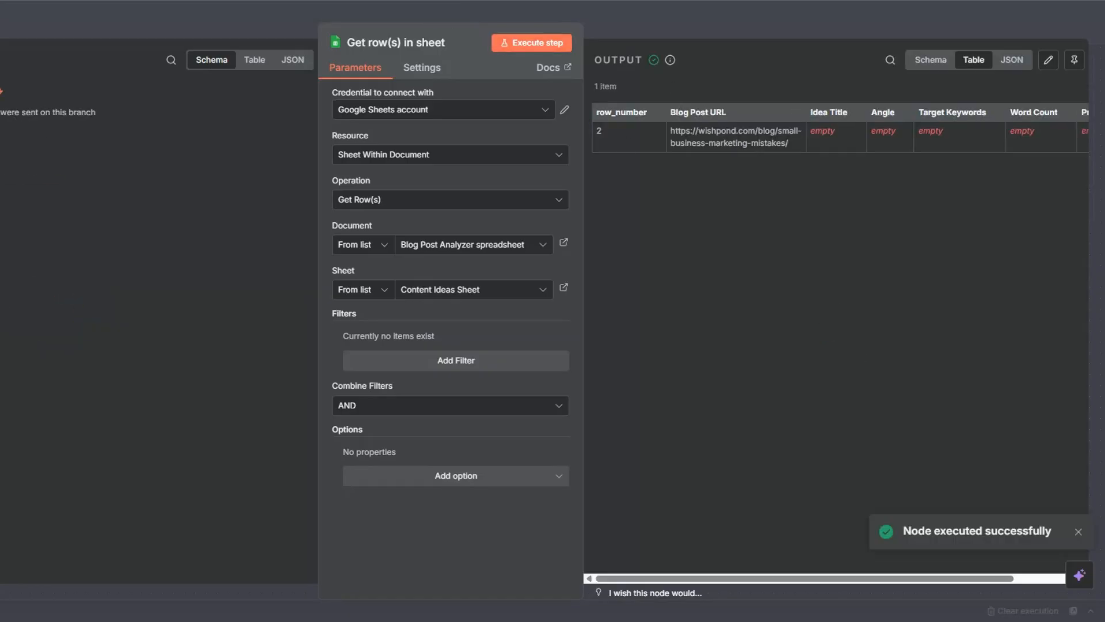
pyautogui.press('Escape')
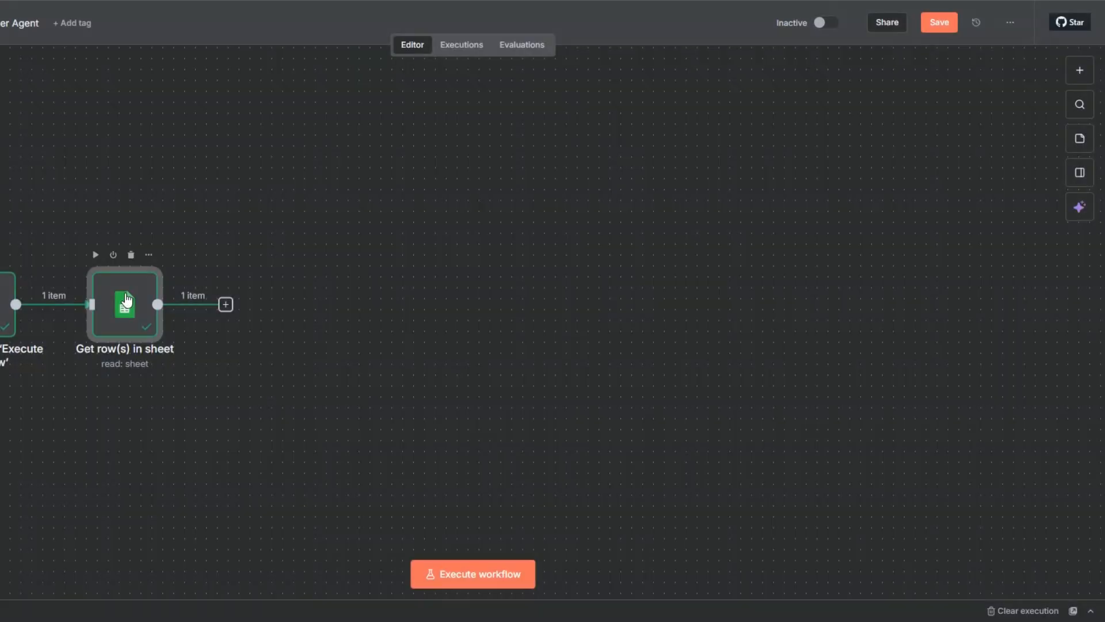
# Rename the Google Sheets node as Get Blog Post URLs.
pyautogui.press('F2')
pyautogui.moveTo(340, 290); pyautogui.dragTo(439, 301)
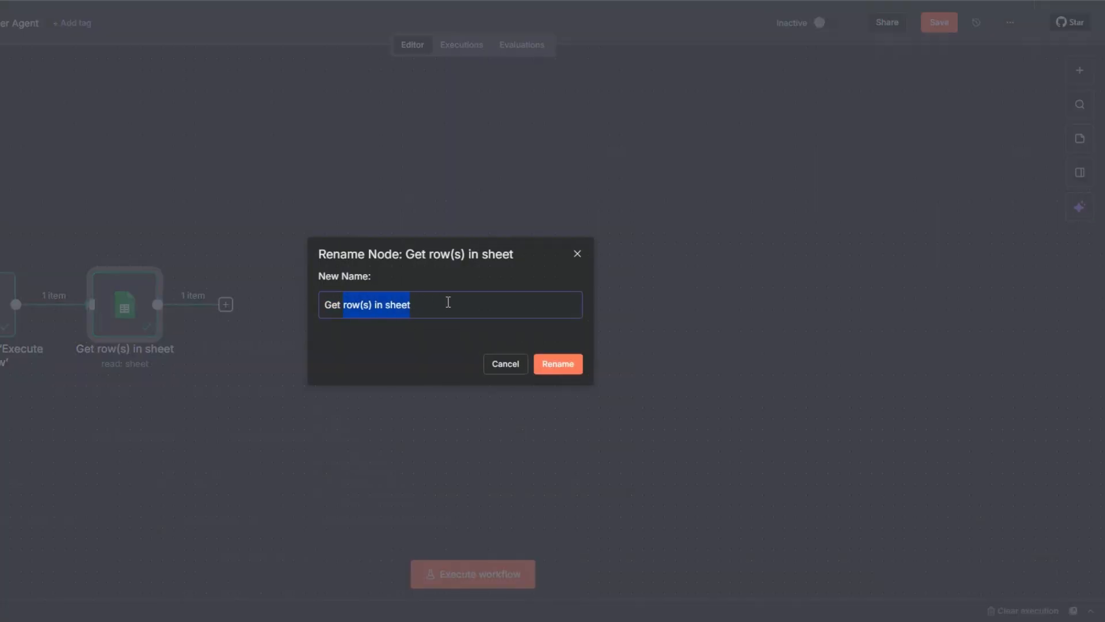
pyautogui.write('Blog Post')
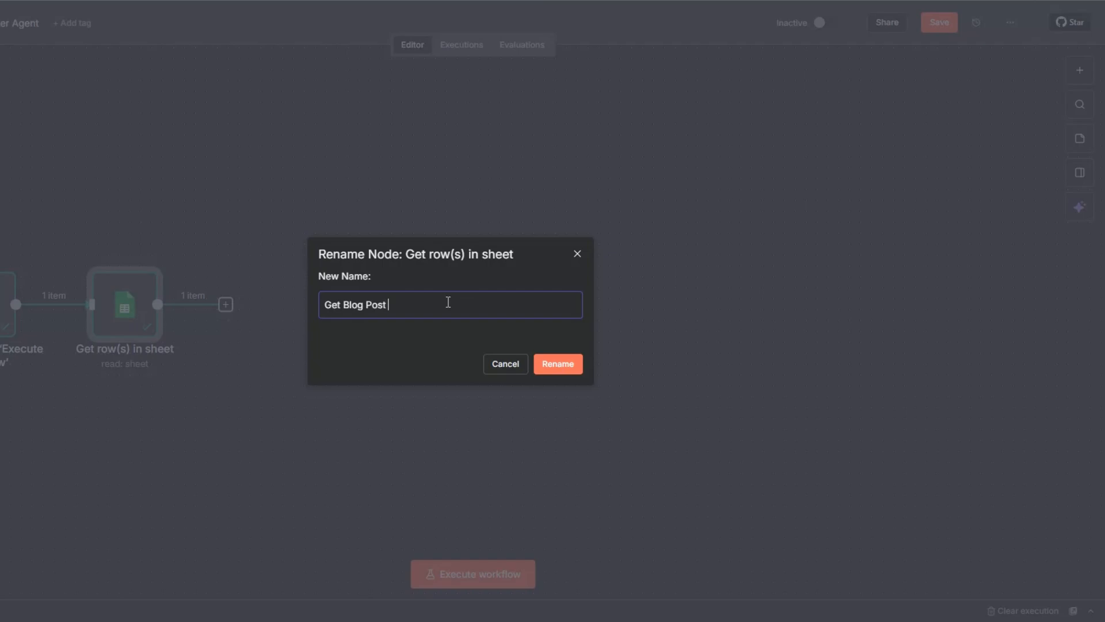
pyautogui.write(' URLs')
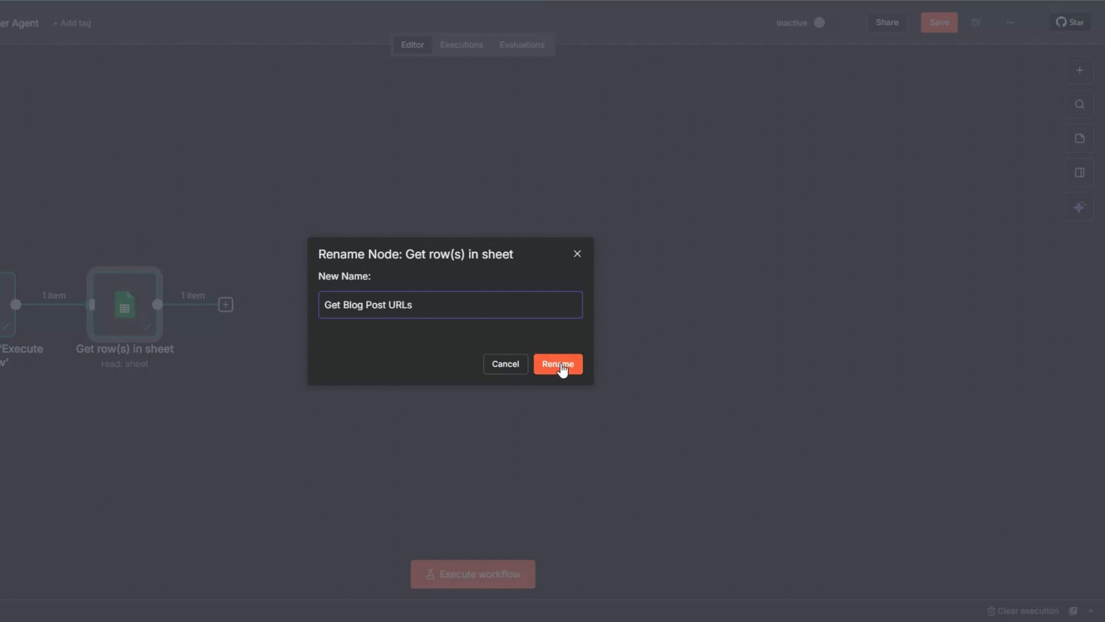
pyautogui.click(559, 364)
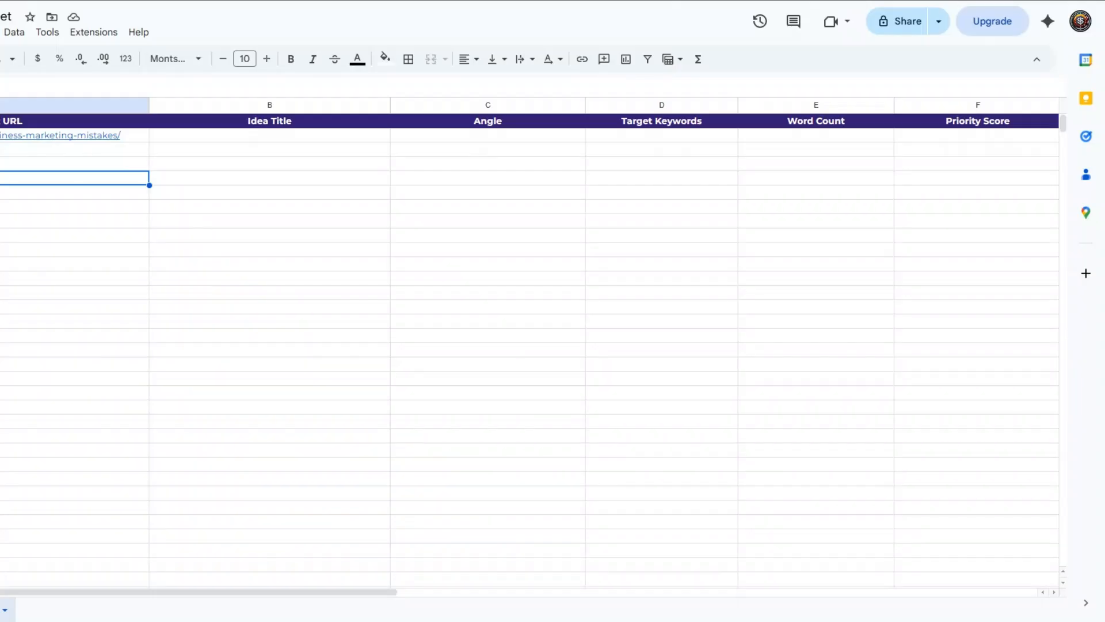
# Examine the spreadsheet's empty columns from Idea Title through Priority Score.
pyautogui.click(71, 210)
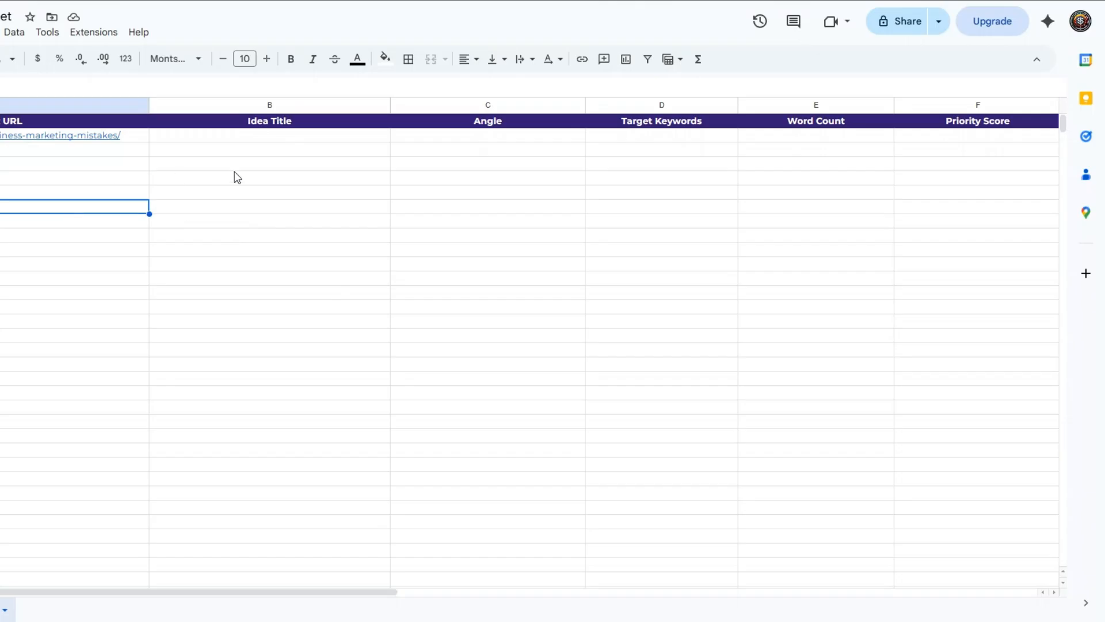
pyautogui.click(263, 169)
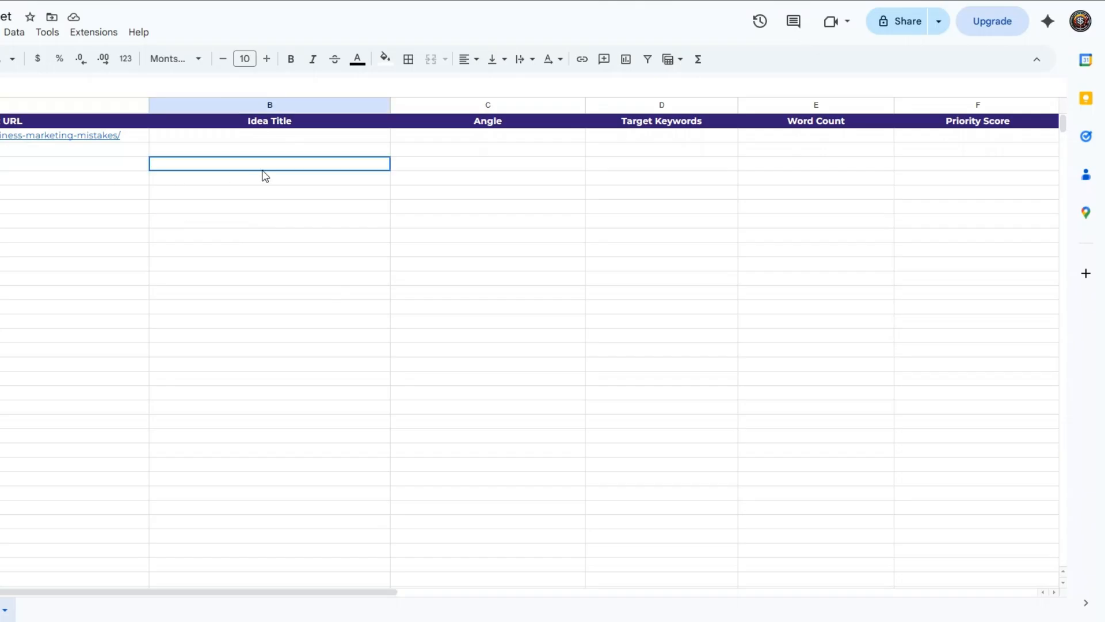
pyautogui.click(481, 183)
pyautogui.click(662, 178)
pyautogui.click(817, 176)
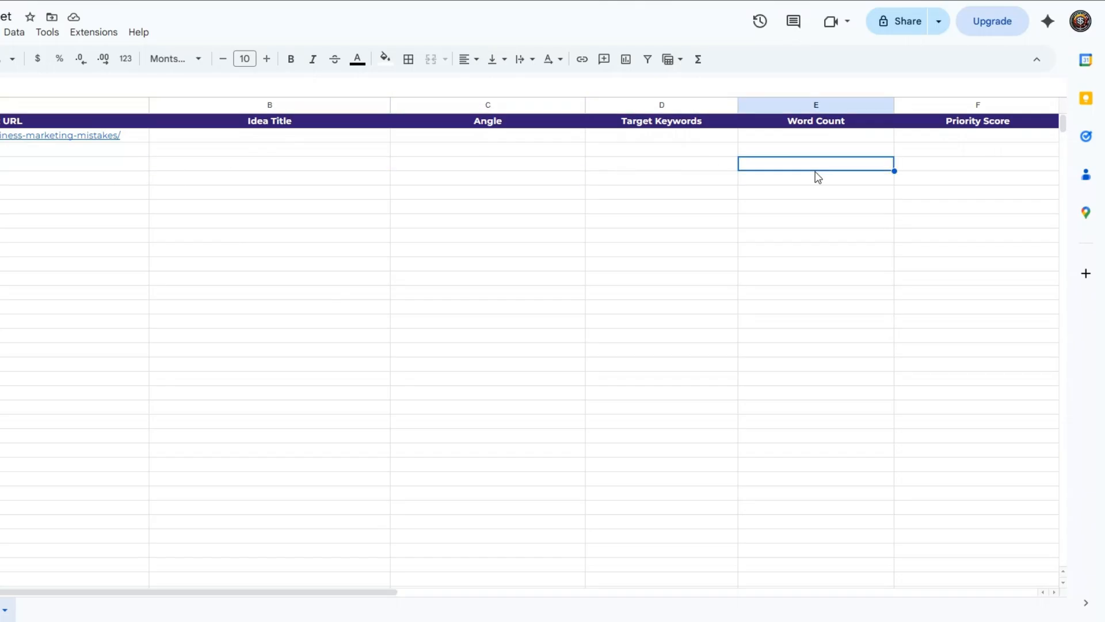
pyautogui.click(958, 169)
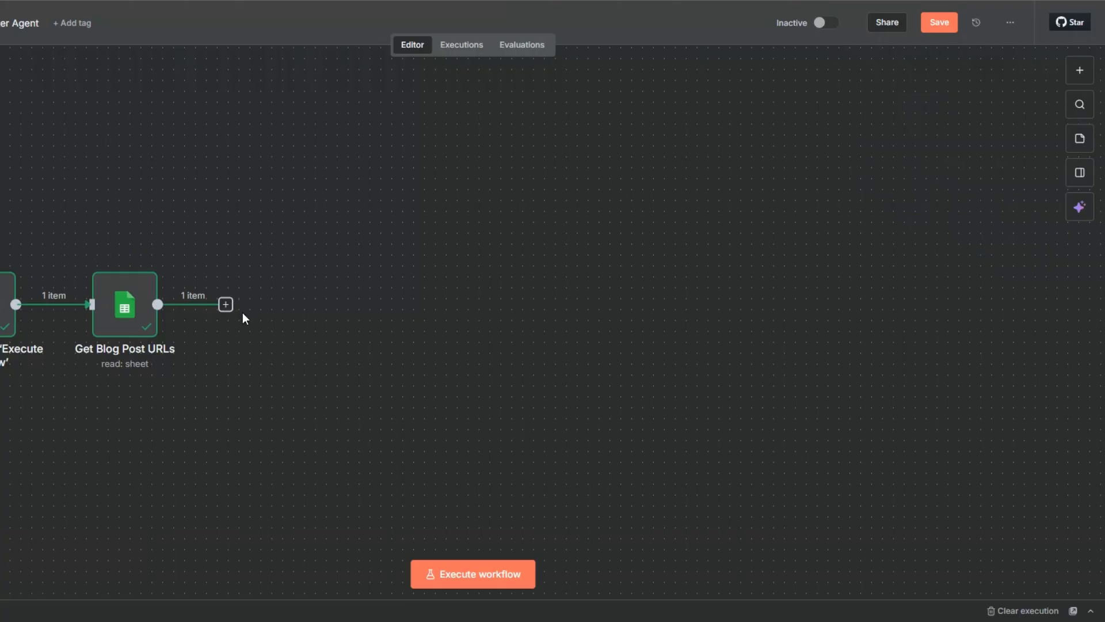
# Add an HTTP Request node after the Get Blog Post URLs node.
pyautogui.click(226, 311)
pyautogui.write('http')
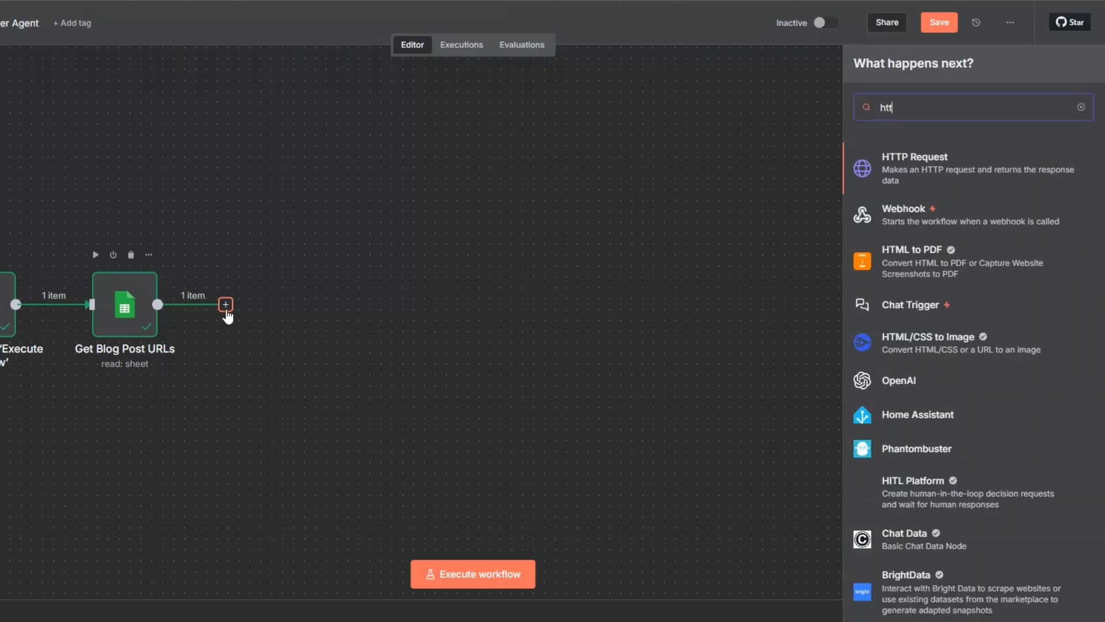
pyautogui.click(915, 161)
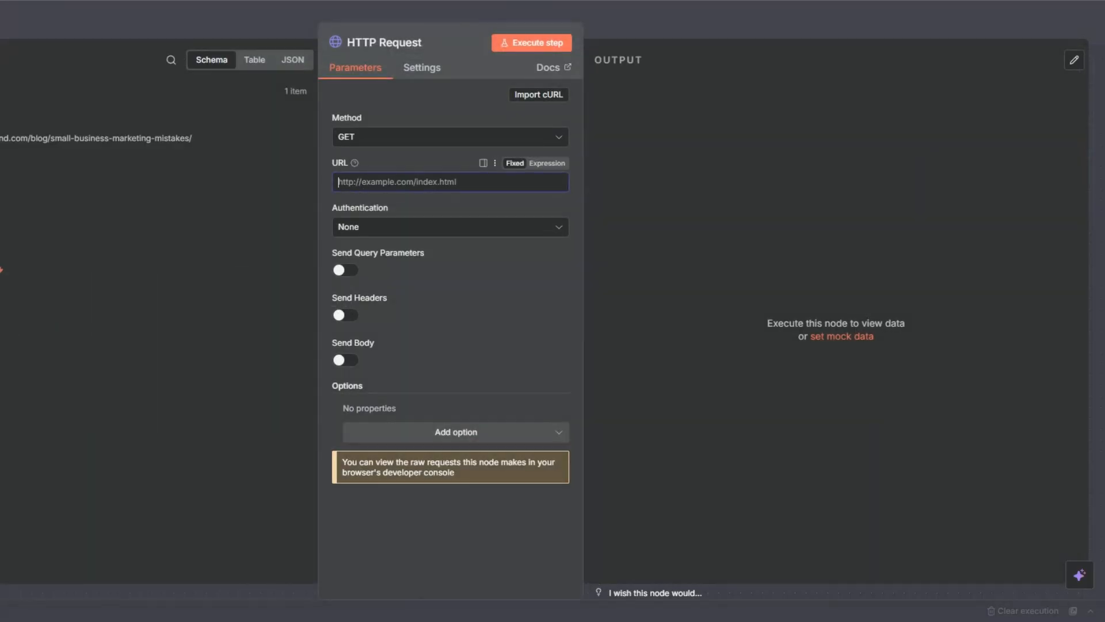
# Map the incoming Blog Post URL field into the request URL and run the step.
pyautogui.moveTo(172, 139); pyautogui.dragTo(377, 178)
pyautogui.click(528, 40)
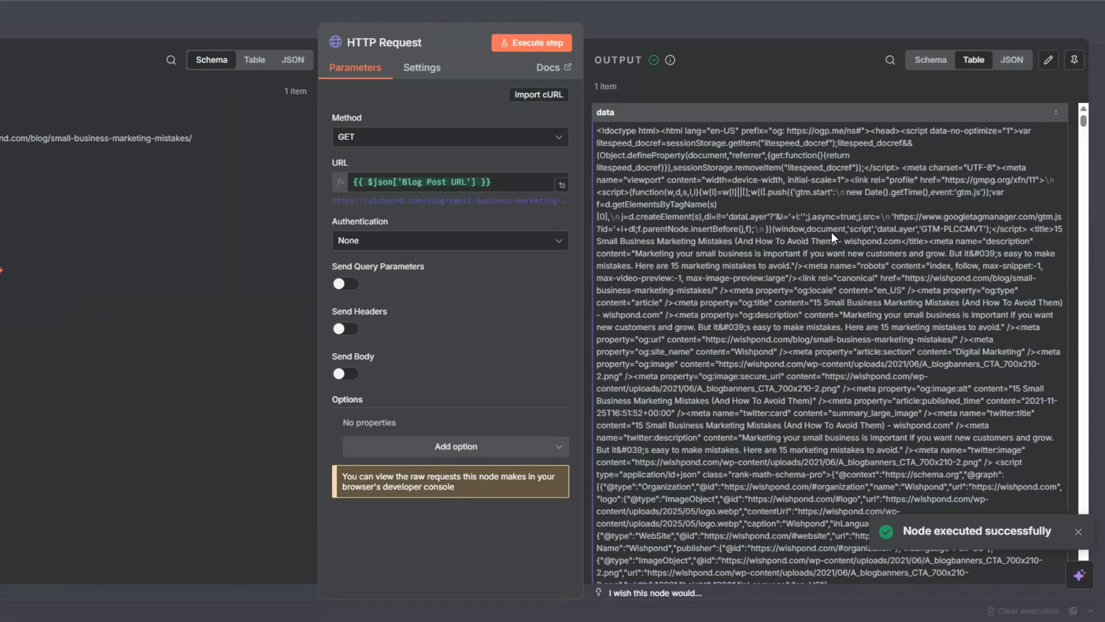
pyautogui.moveTo(1084, 122); pyautogui.dragTo(744, 237)
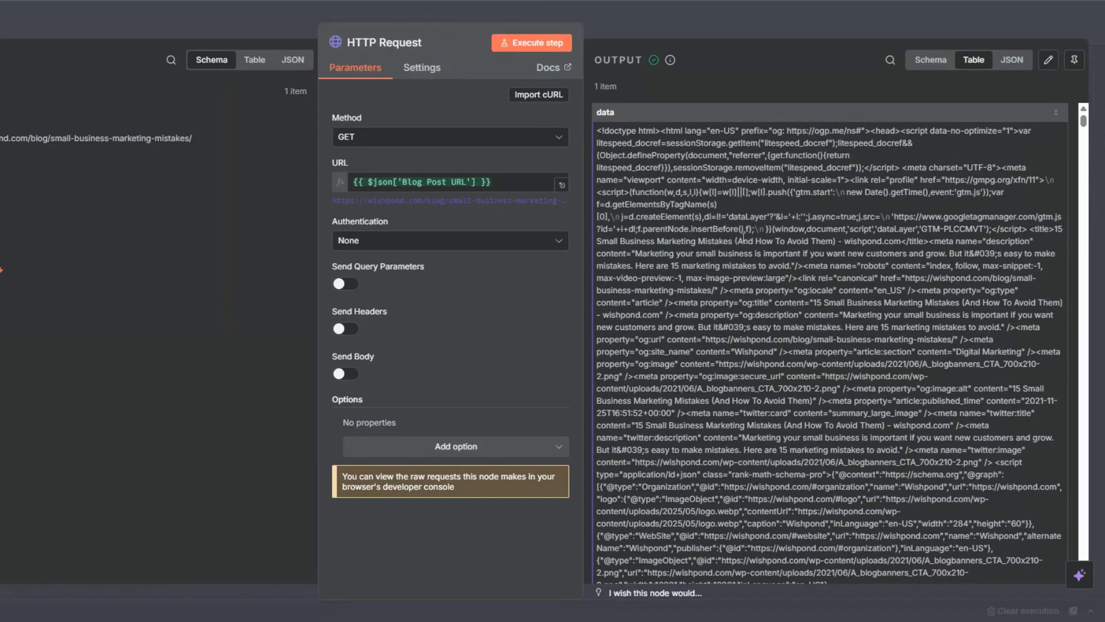
pyautogui.press('Escape')
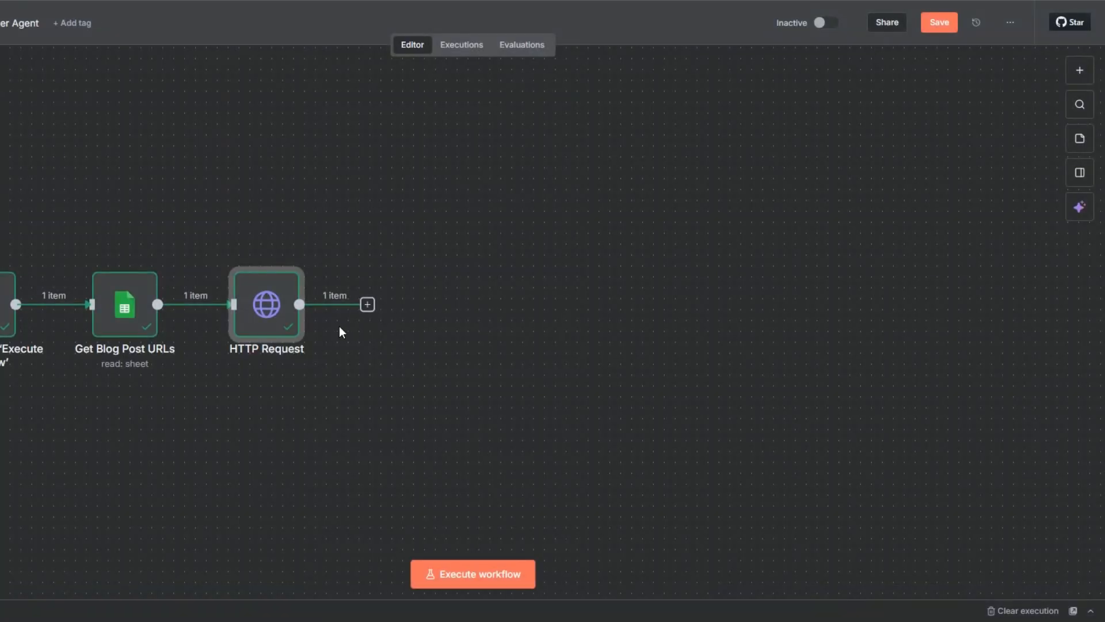
# Rename the HTTP Request node as Get Blog Post.
pyautogui.press('F2')
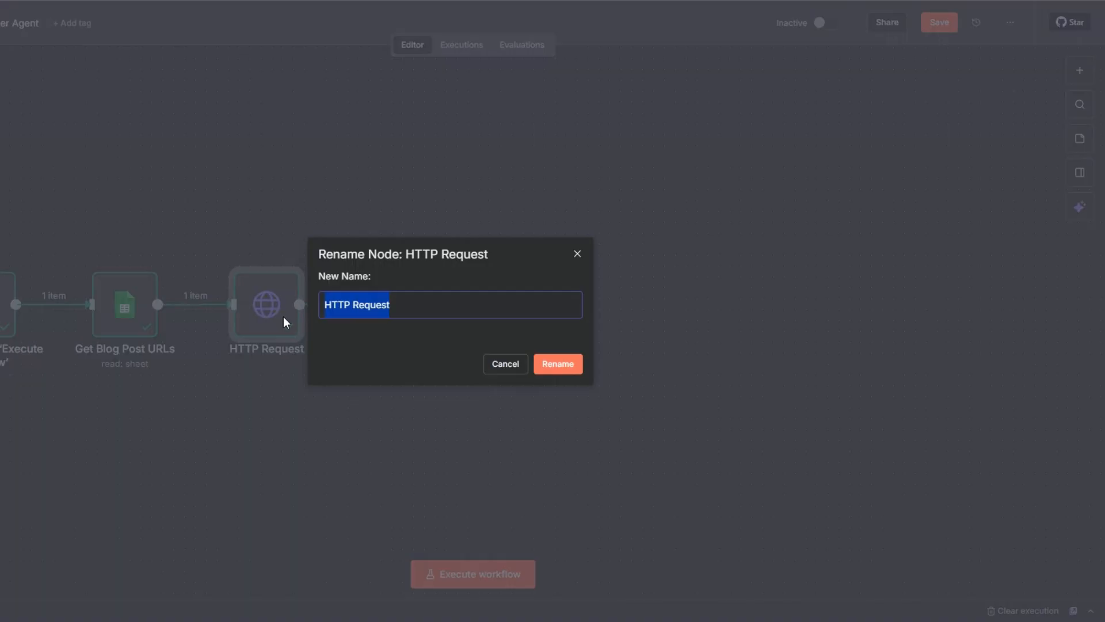
pyautogui.write('Get Blog ')
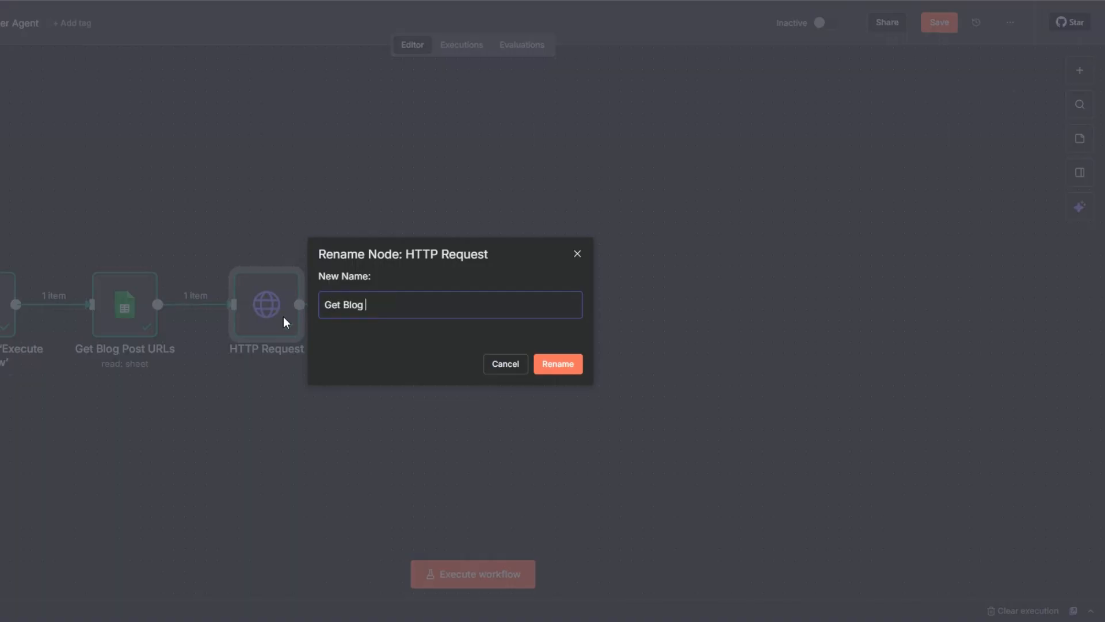
pyautogui.write('Post')
pyautogui.click(561, 364)
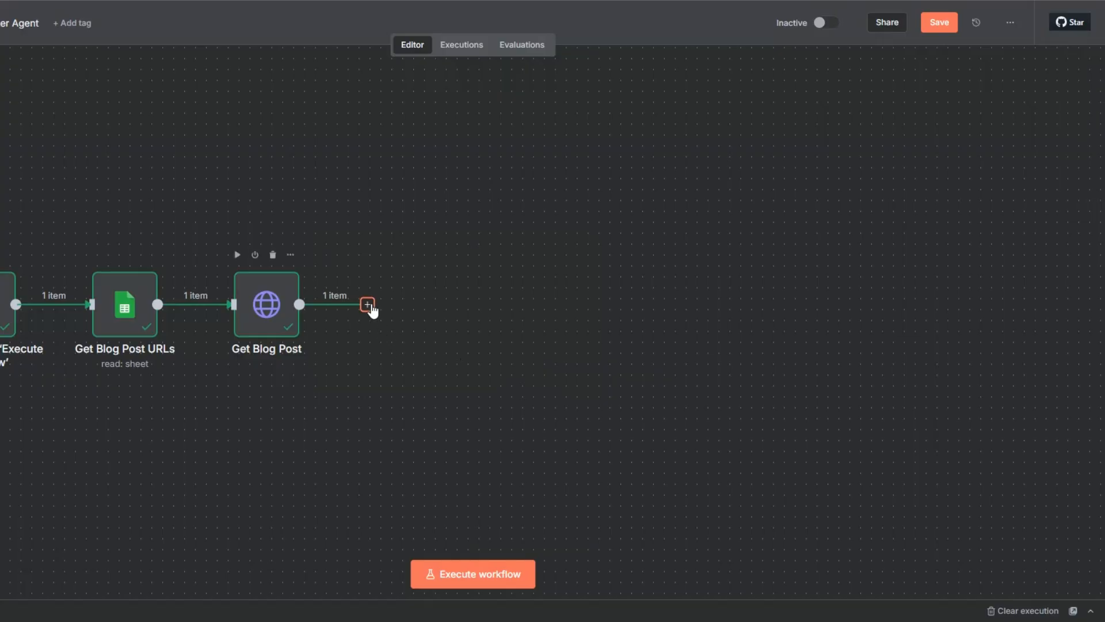
# Add a Markdown node after the Get Blog Post node.
pyautogui.click(369, 306)
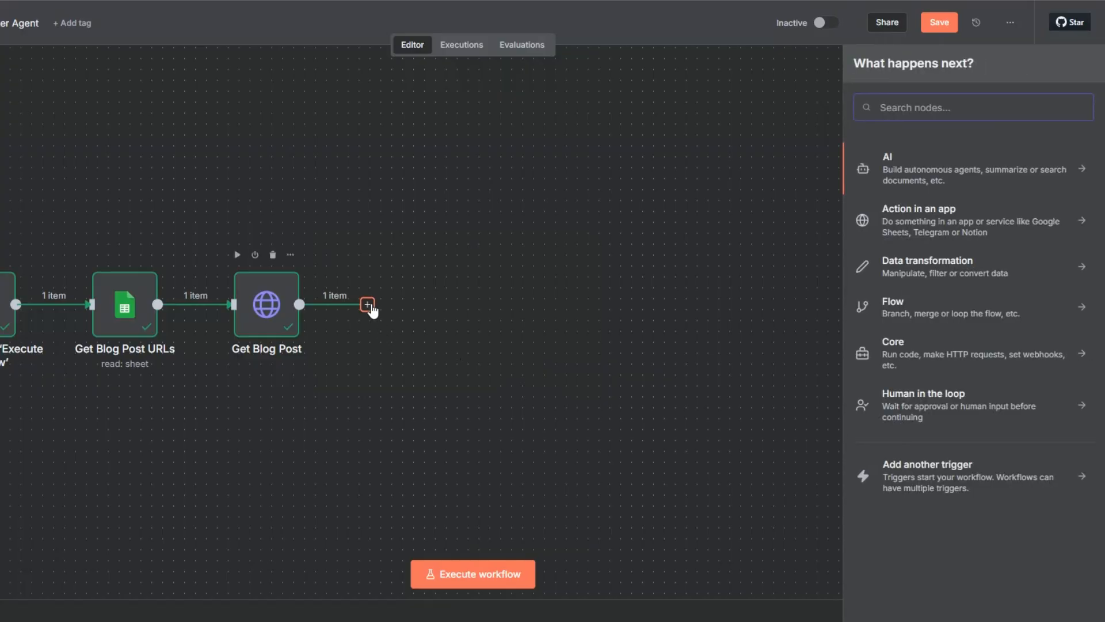
pyautogui.write('mark')
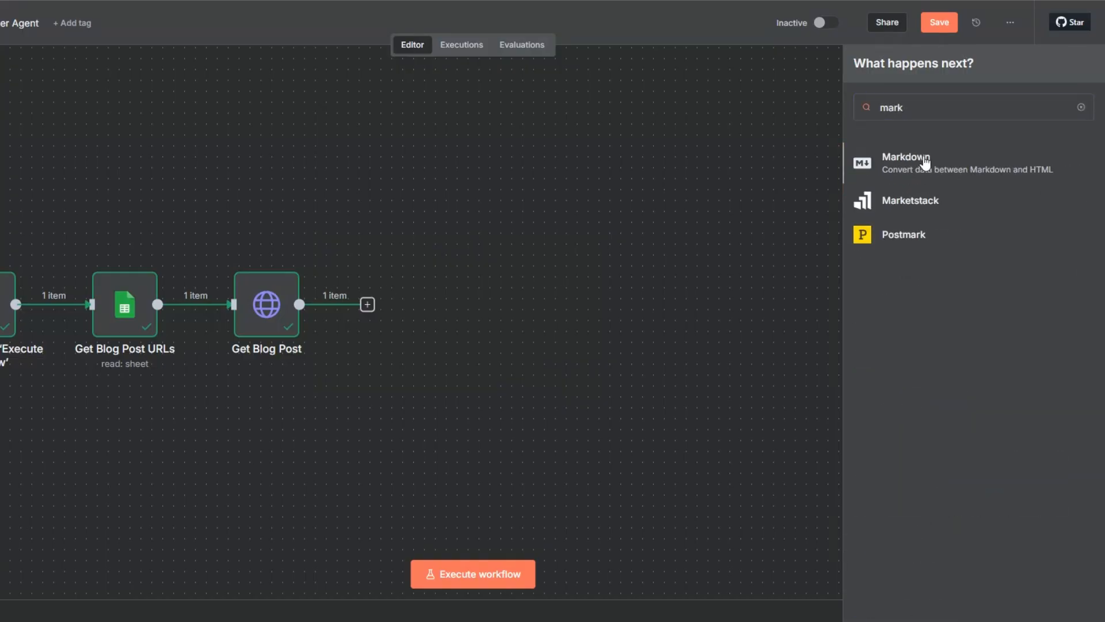
pyautogui.click(907, 161)
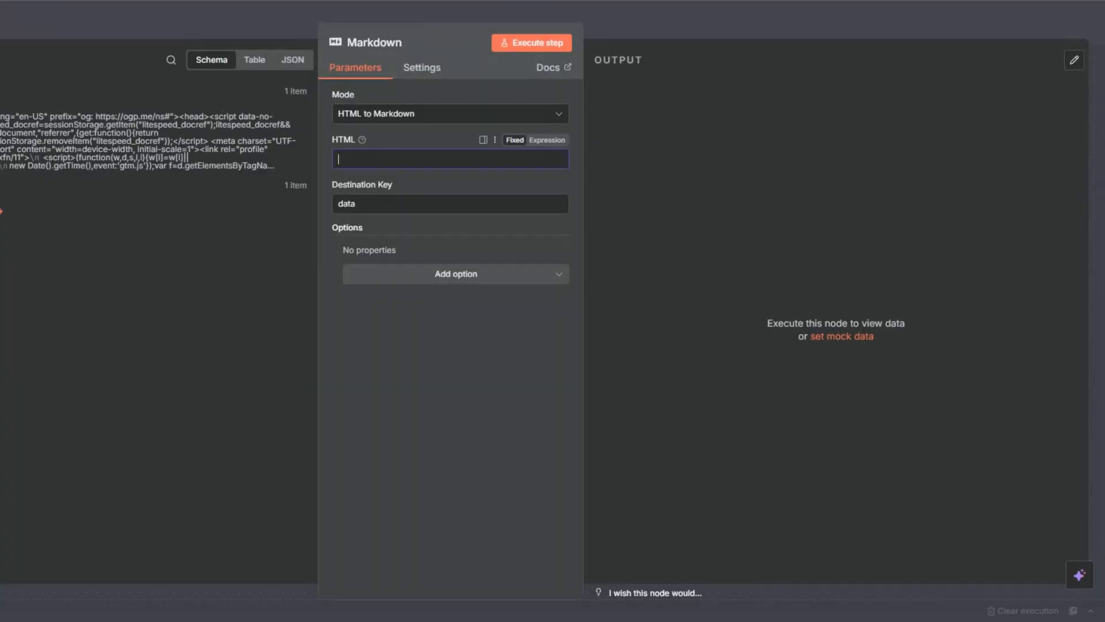
# Map the incoming data field into the Markdown node's HTML input and run the step.
pyautogui.moveTo(20, 118); pyautogui.dragTo(351, 159)
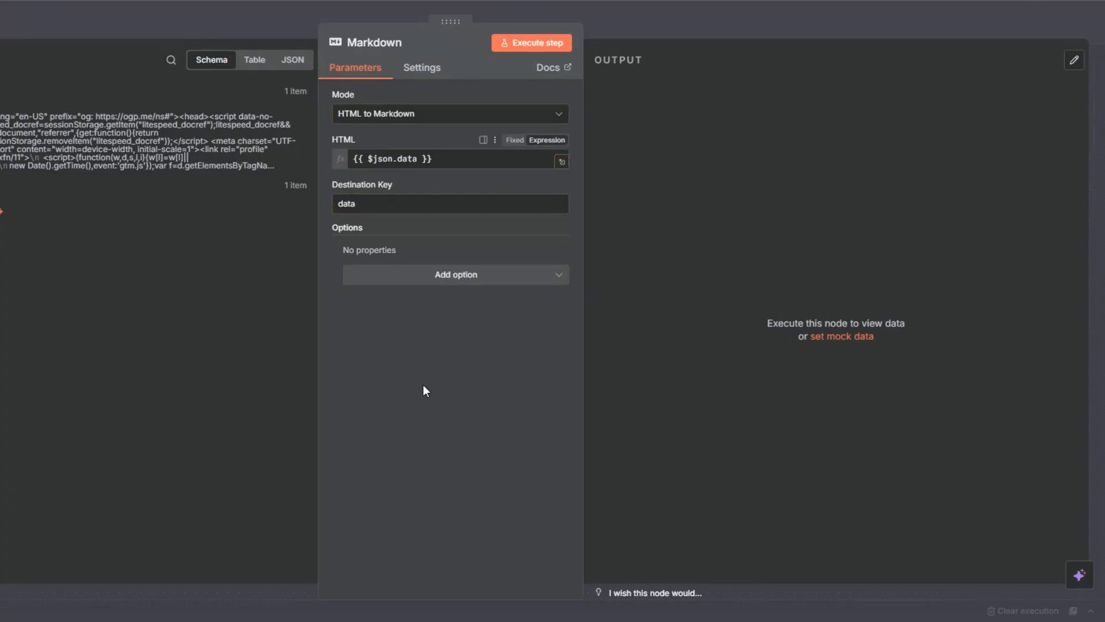
pyautogui.click(521, 45)
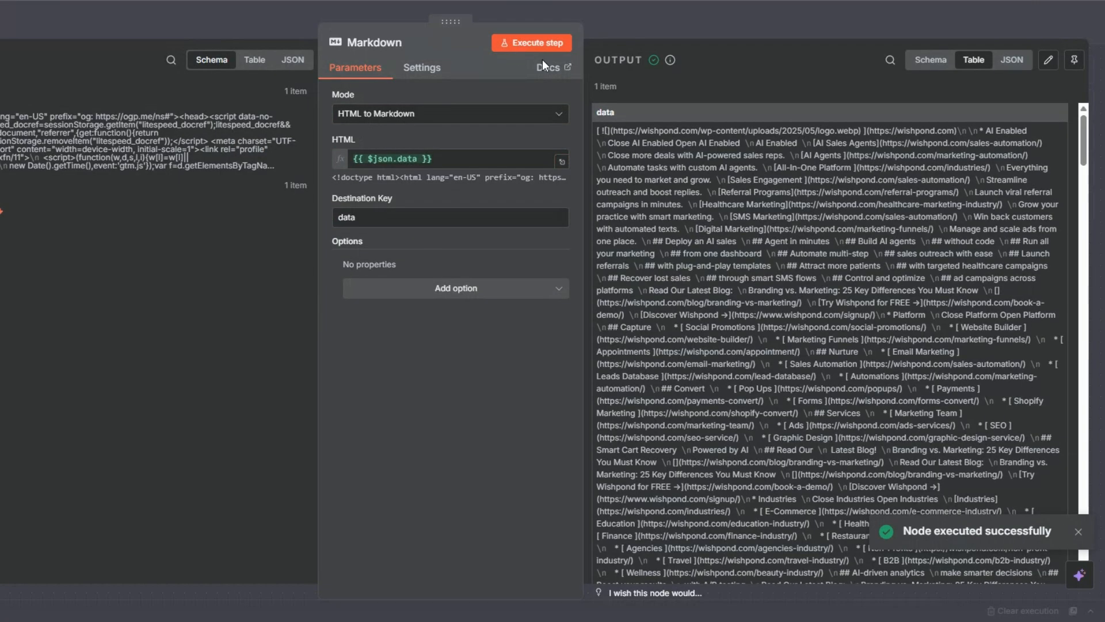
pyautogui.scroll(-20, 1068, 137)
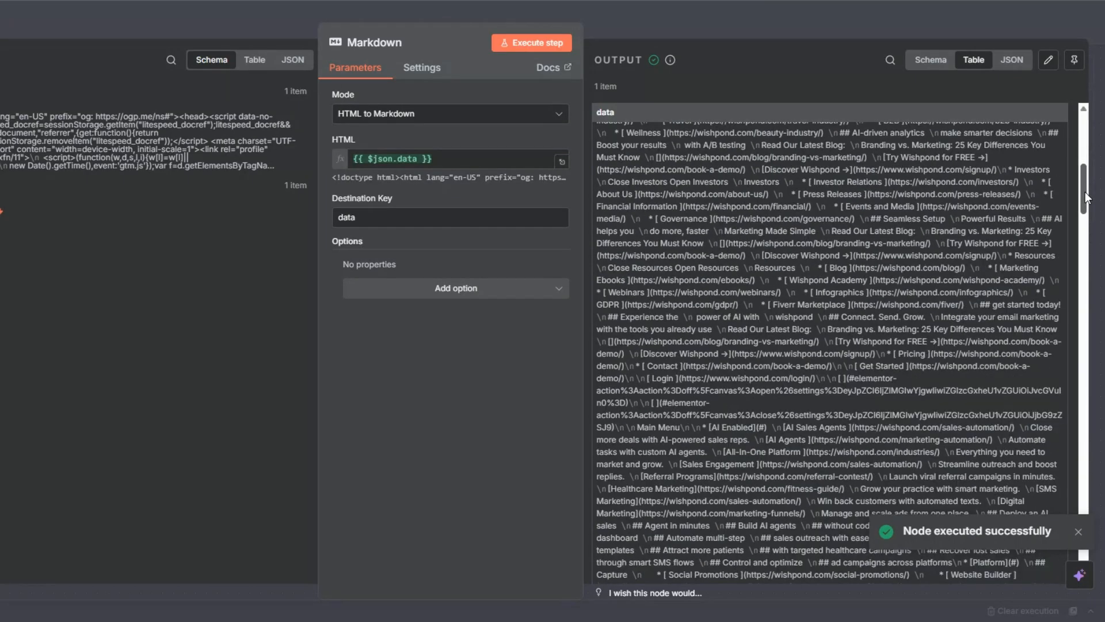
pyautogui.moveTo(1104, 386); pyautogui.dragTo(1104, 535)
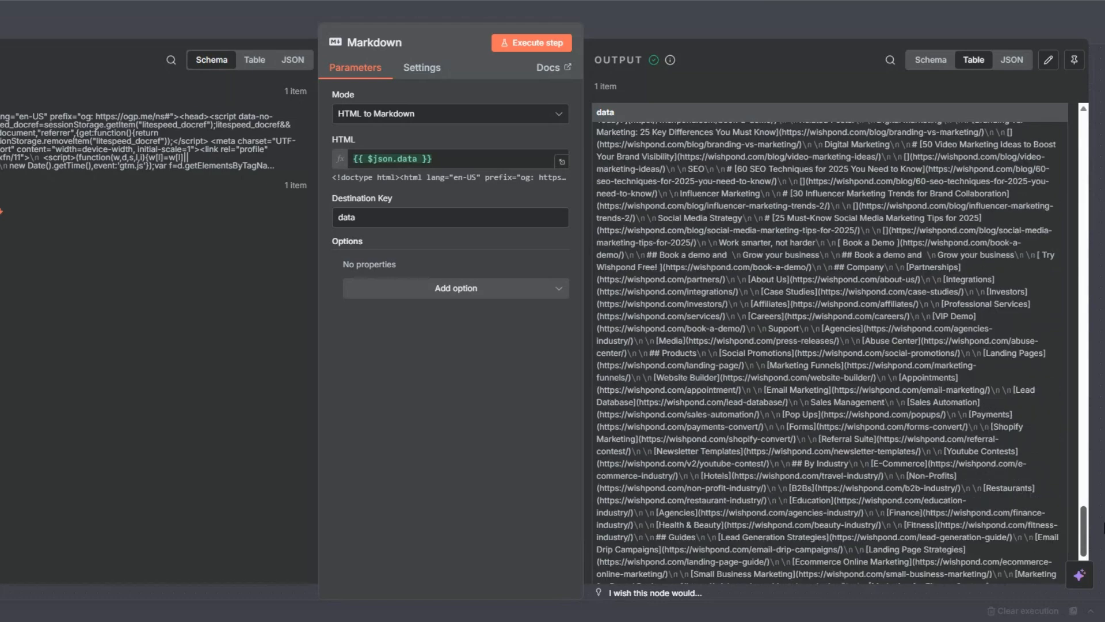
pyautogui.click(1104, 536)
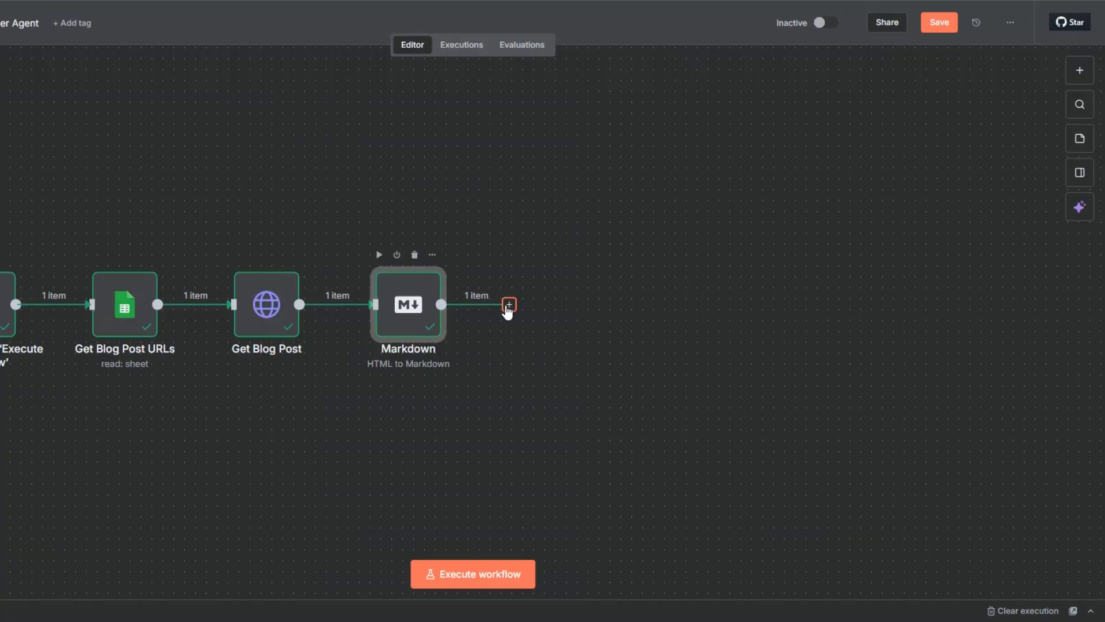
# Add an OpenAI Message a model node after the Markdown node.
pyautogui.click(508, 306)
pyautogui.click(897, 167)
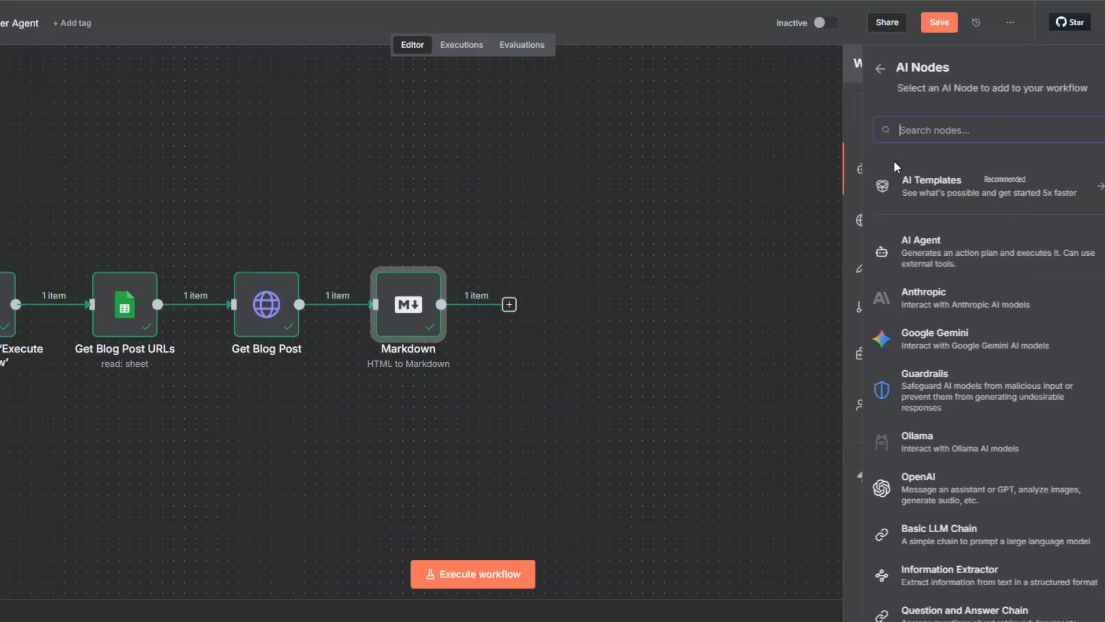
pyautogui.click(906, 472)
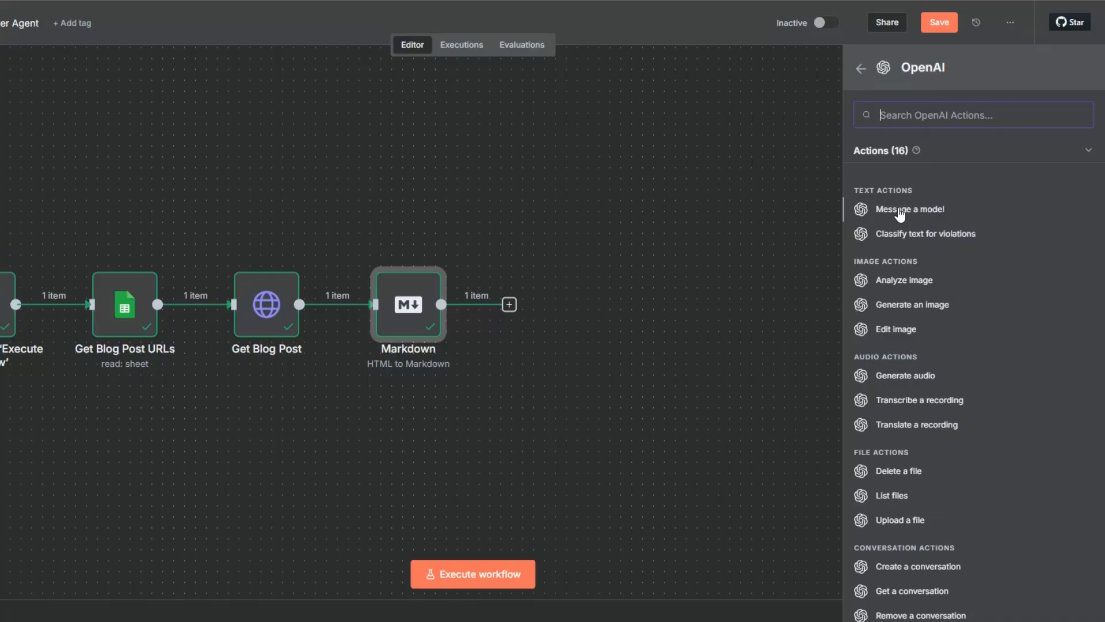
pyautogui.click(899, 210)
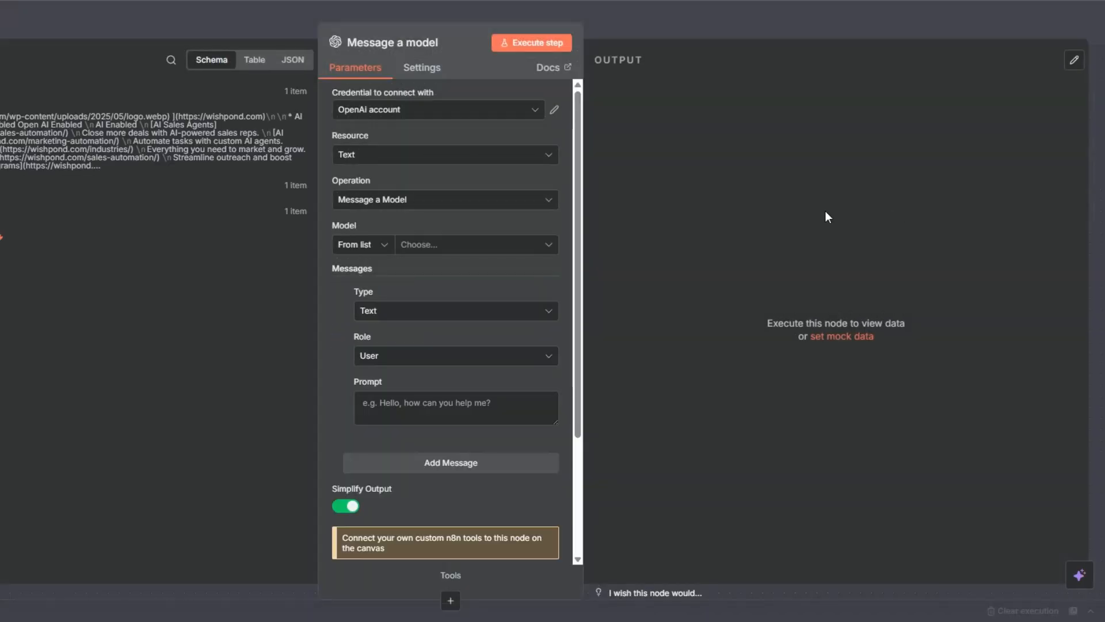
pyautogui.click(368, 113)
pyautogui.click(368, 180)
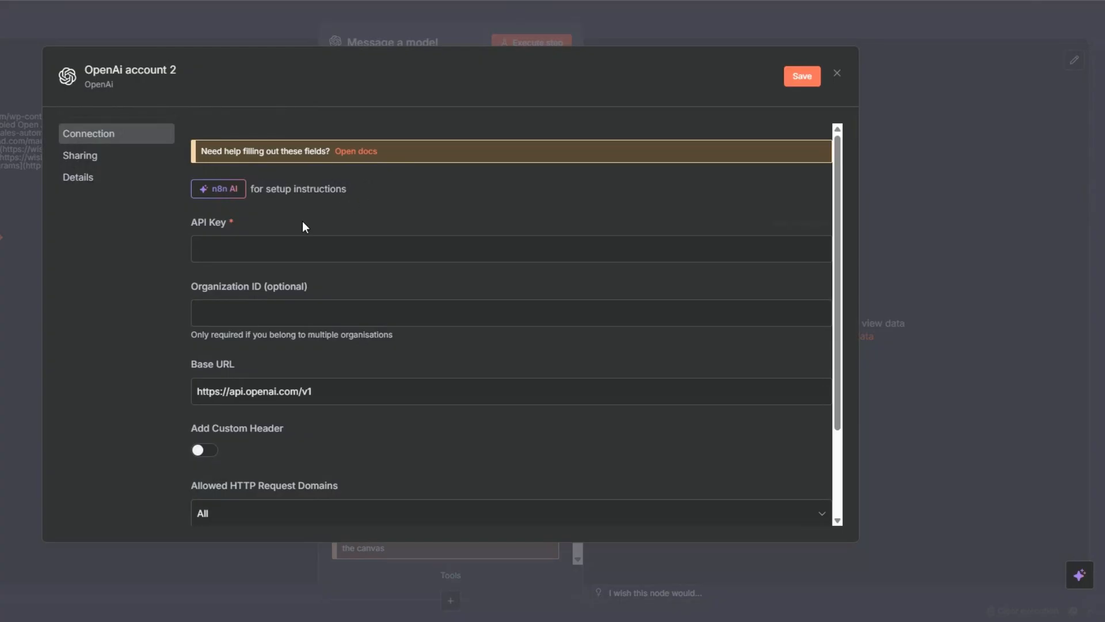
pyautogui.click(271, 245)
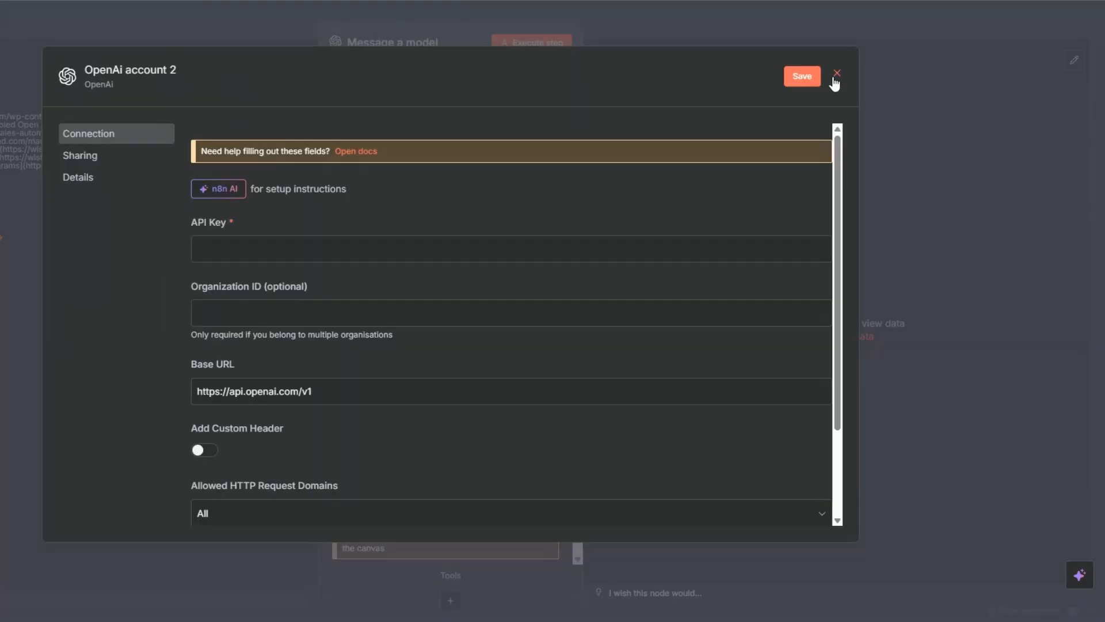
pyautogui.click(836, 74)
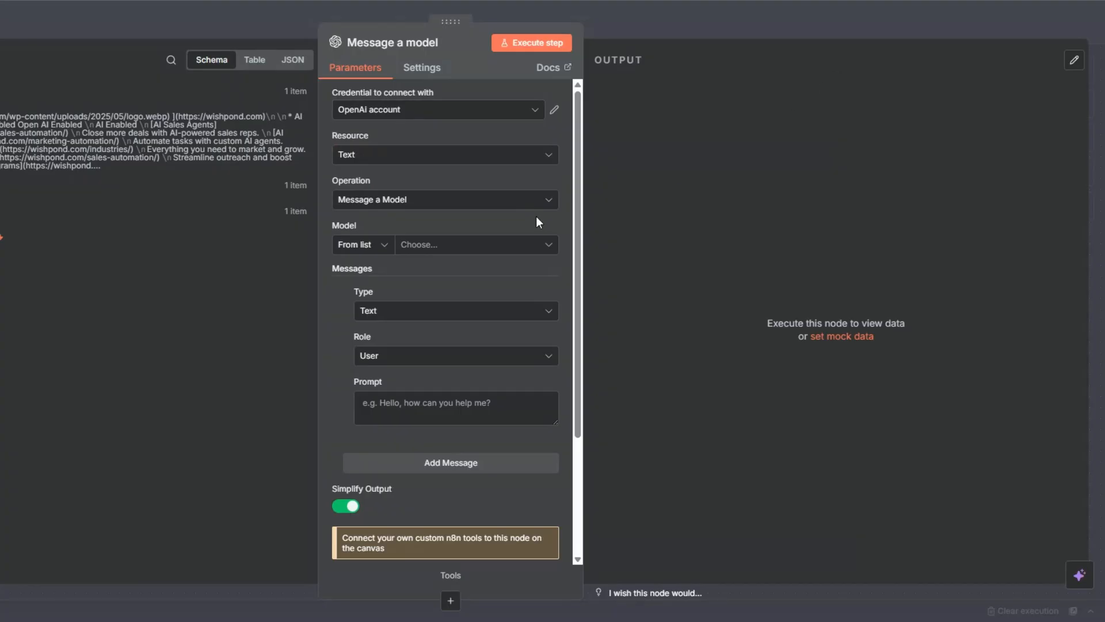
# Set the OpenAI node's model to GPT-4.1-MINI.
pyautogui.click(413, 247)
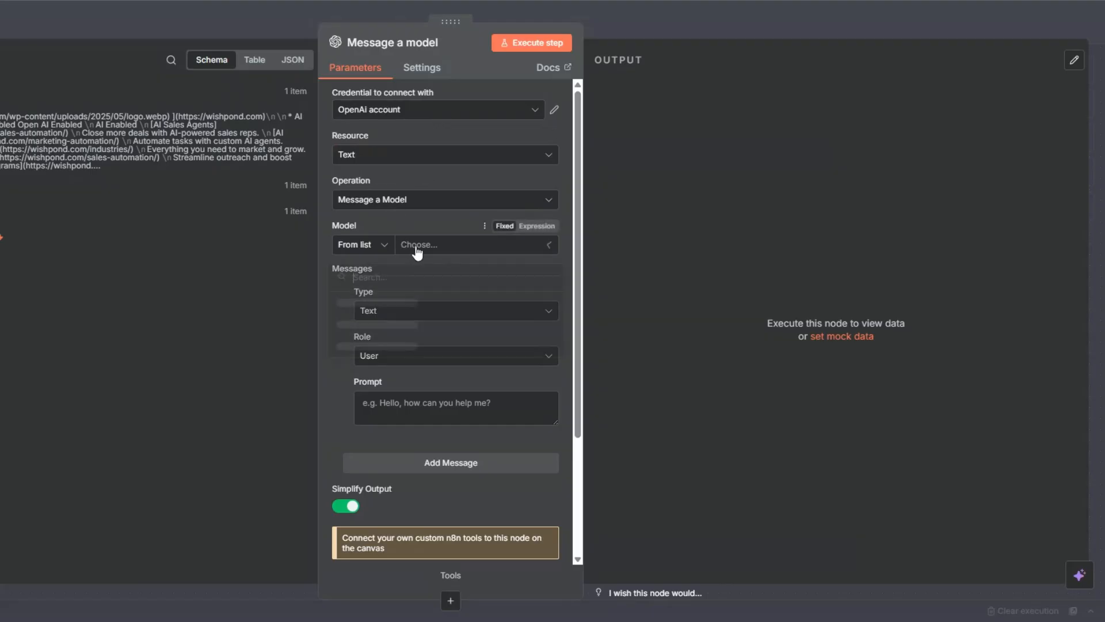
pyautogui.scroll(-5, 414, 346)
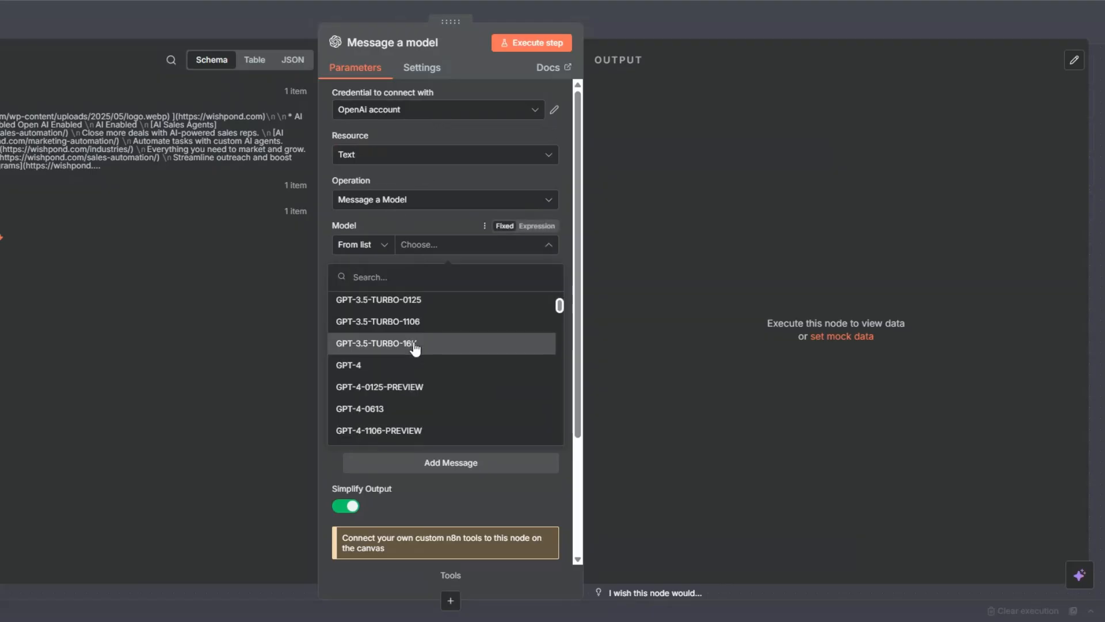
pyautogui.scroll(-3, 415, 347)
pyautogui.click(415, 357)
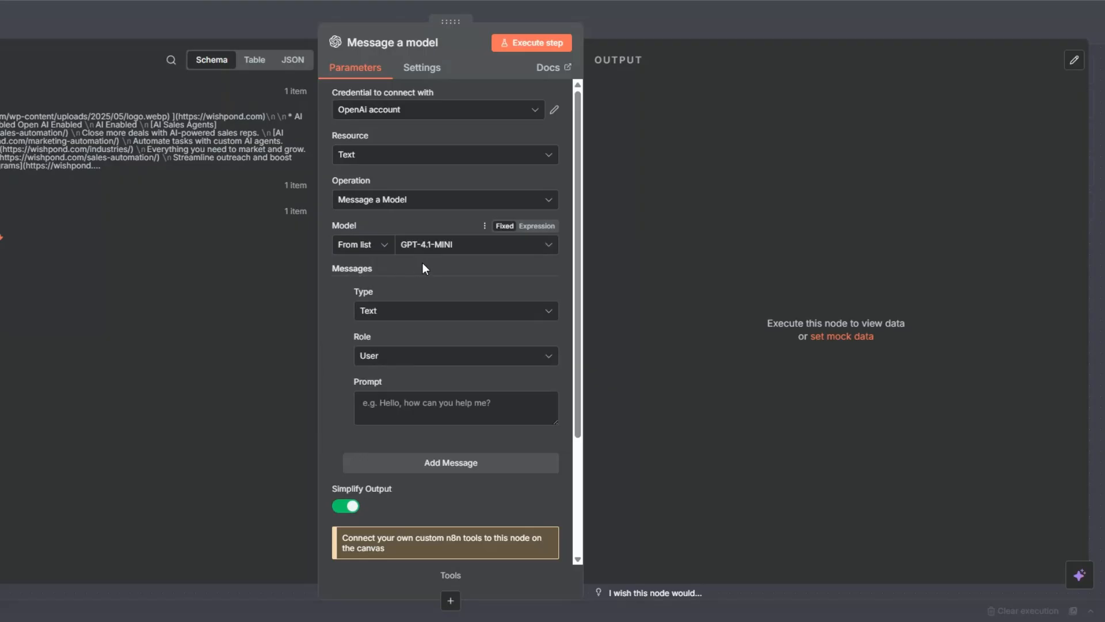
# Set the first message's role to System with the prompt "You are a text sanitization agent.".
pyautogui.click(405, 355)
pyautogui.click(406, 473)
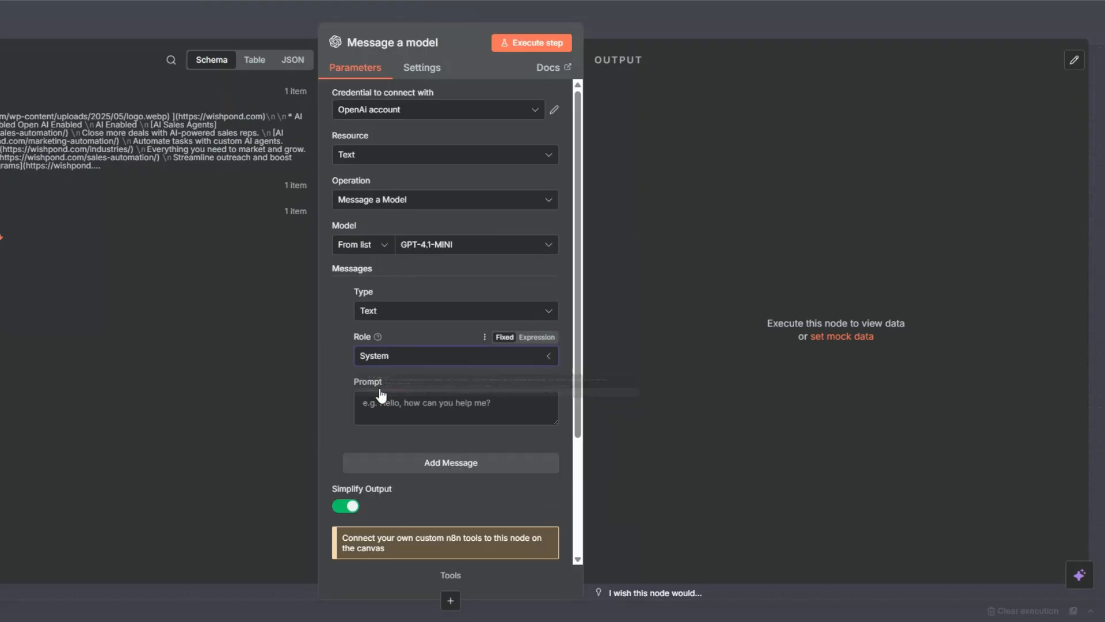
pyautogui.click(537, 383)
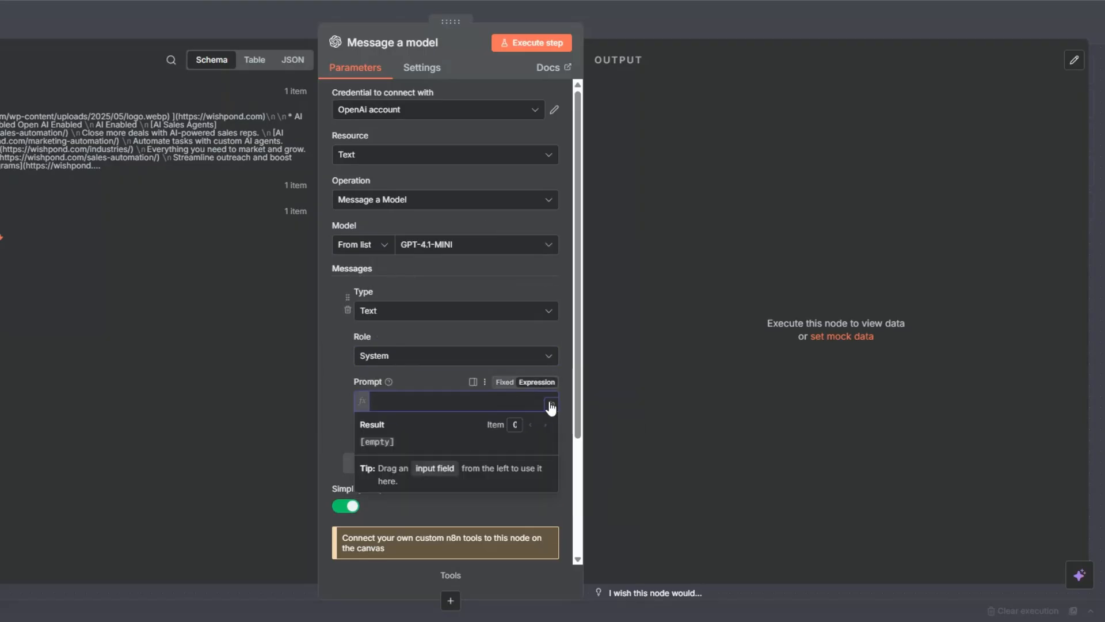
pyautogui.click(551, 407)
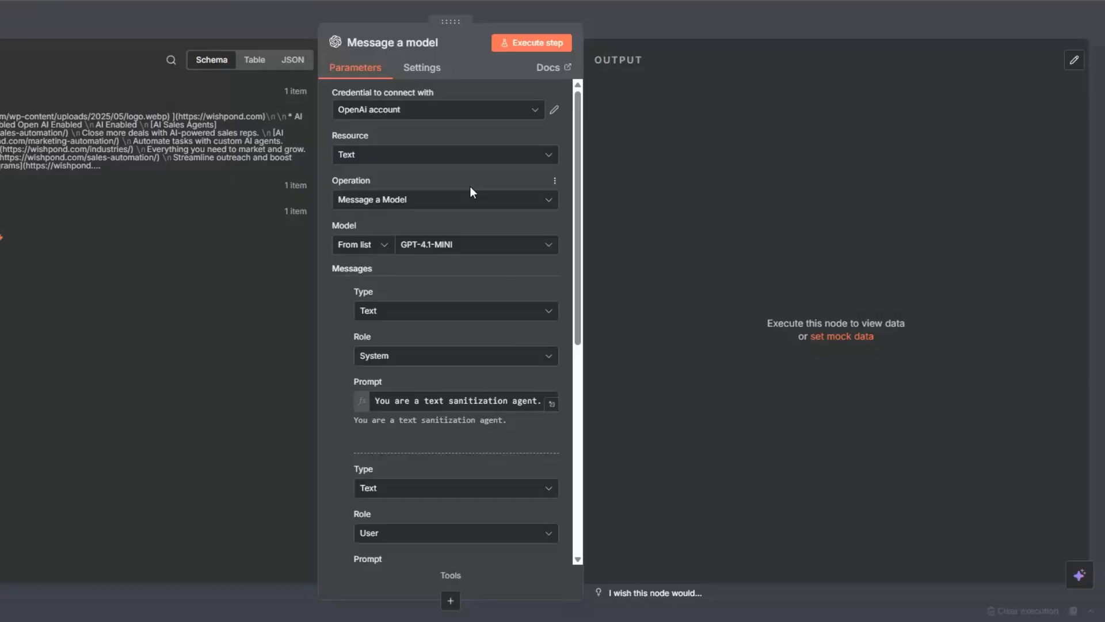
# Examine the user message prompt with its text-cleaning rules in the expression editor.
pyautogui.scroll(-3, 470, 189)
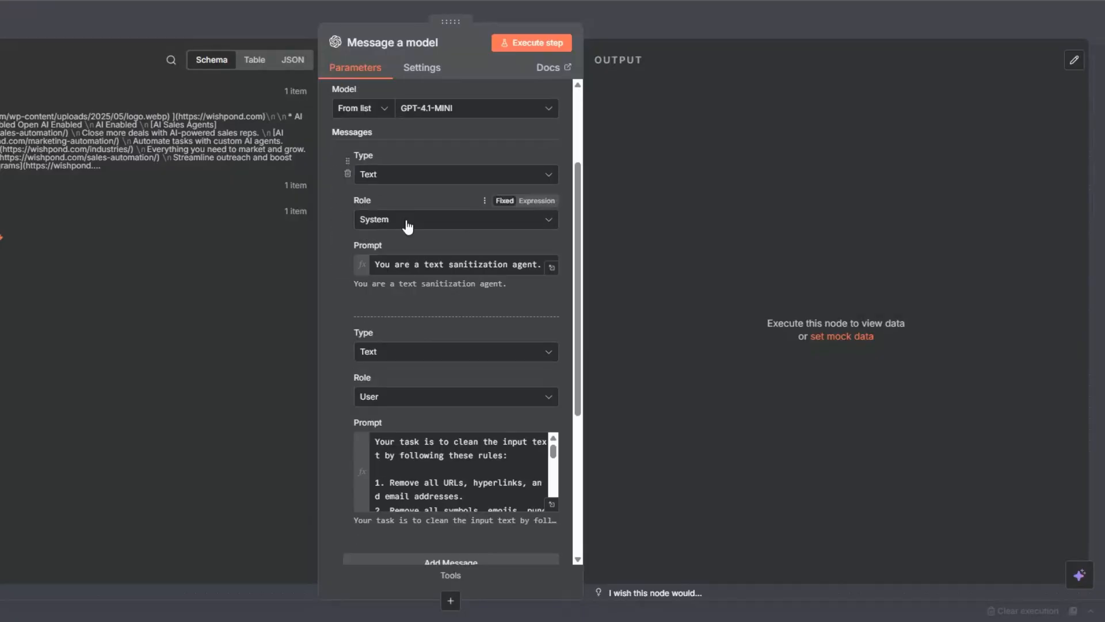
pyautogui.scroll(-3, 406, 225)
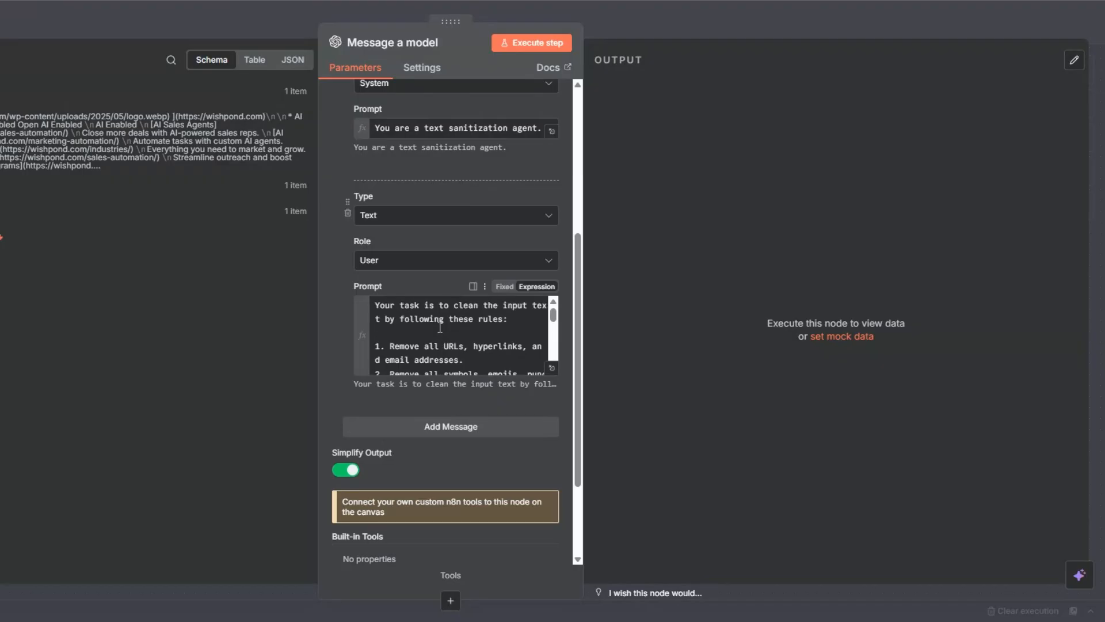
pyautogui.scroll(1, 435, 380)
pyautogui.scroll(5, 436, 442)
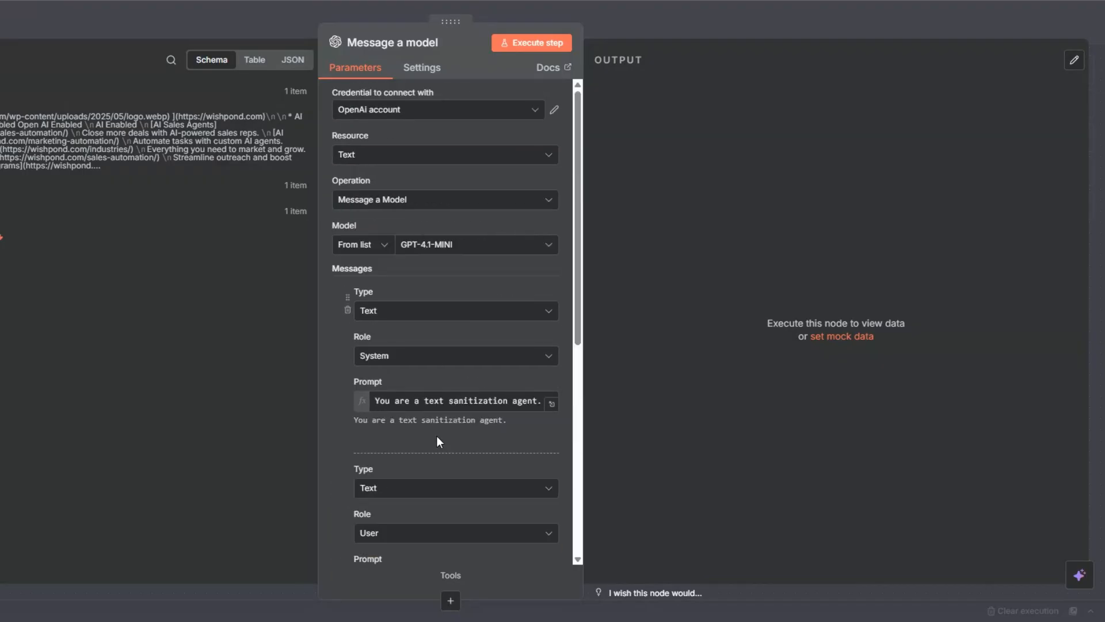
pyautogui.scroll(-4, 438, 442)
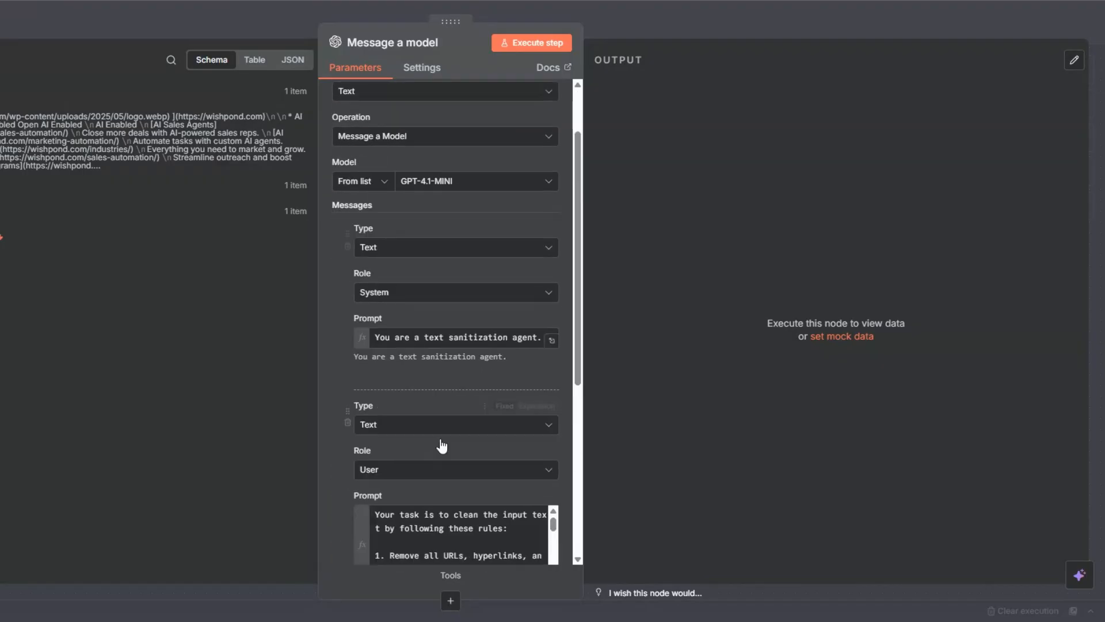
pyautogui.click(552, 436)
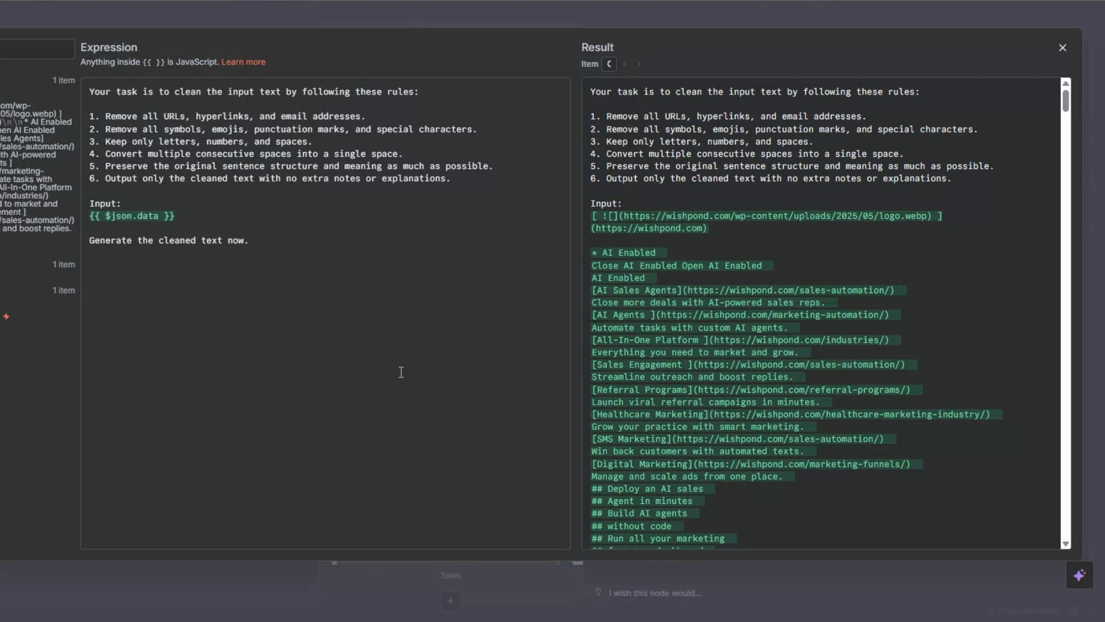
pyautogui.click(206, 222)
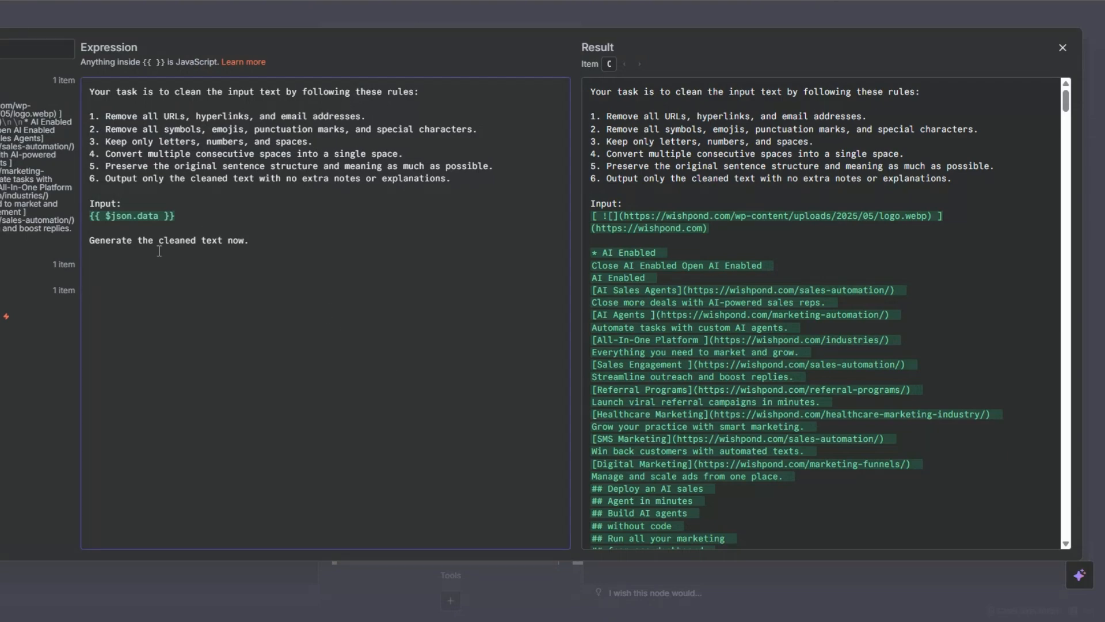
pyautogui.press('Escape')
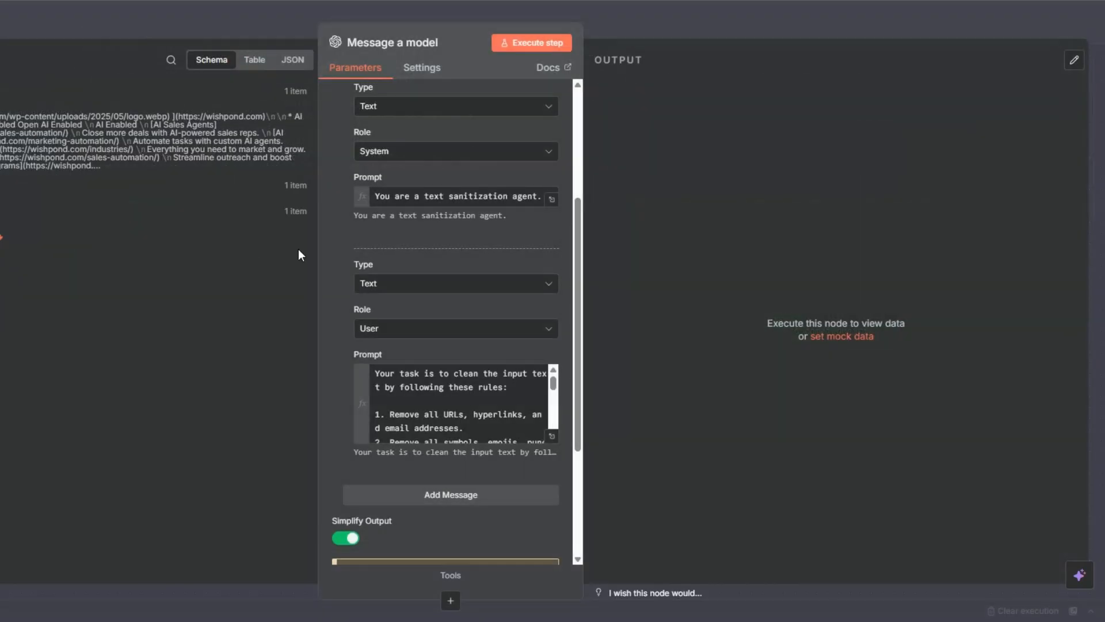
# Run the Message a model step and review the cleaned text output before closing the node.
pyautogui.click(511, 47)
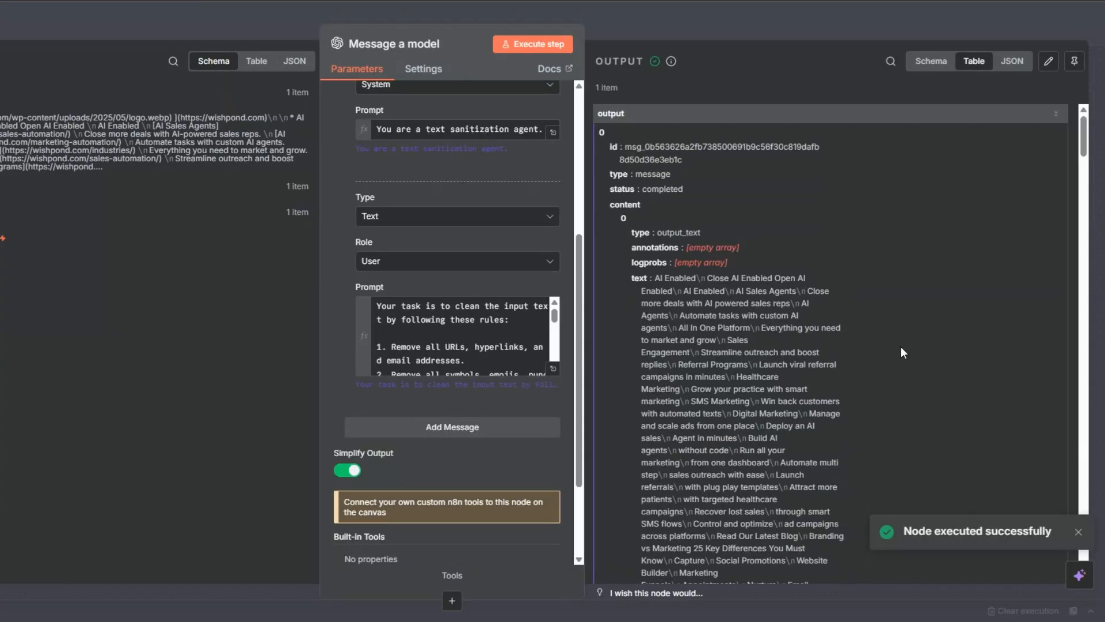
pyautogui.scroll(-6, 832, 308)
pyautogui.scroll(-10, 831, 309)
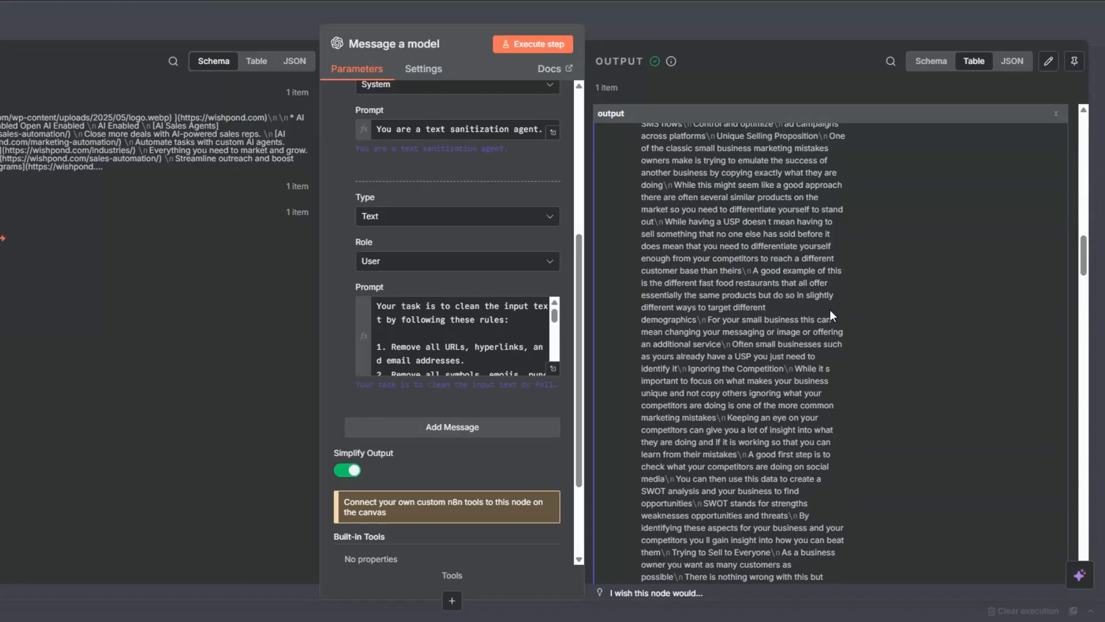
pyautogui.scroll(-7, 830, 309)
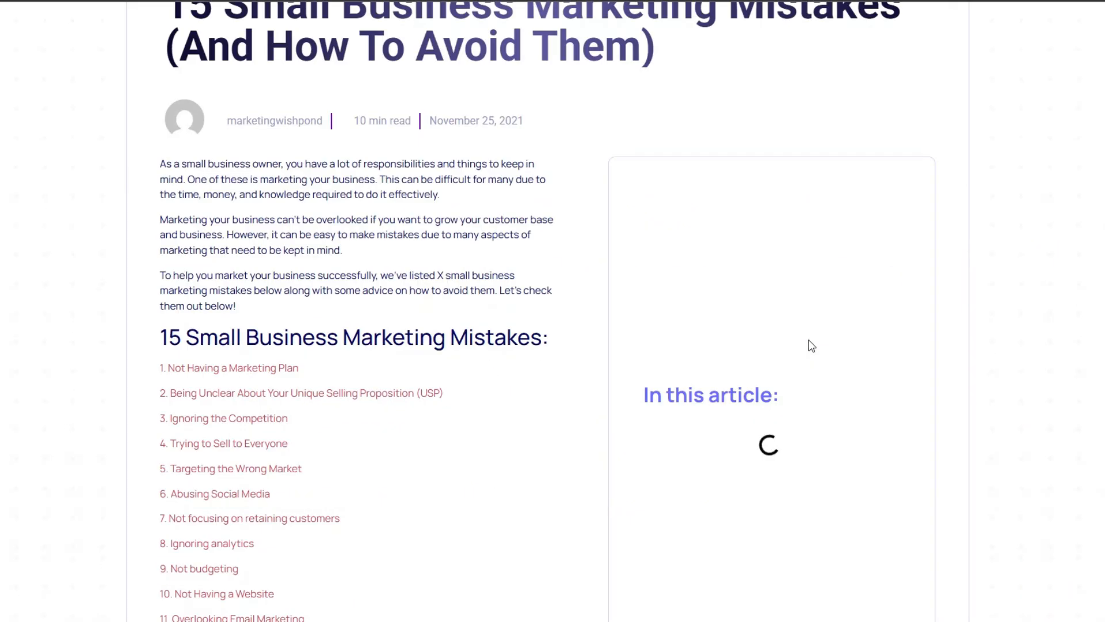
pyautogui.scroll(-2, 807, 345)
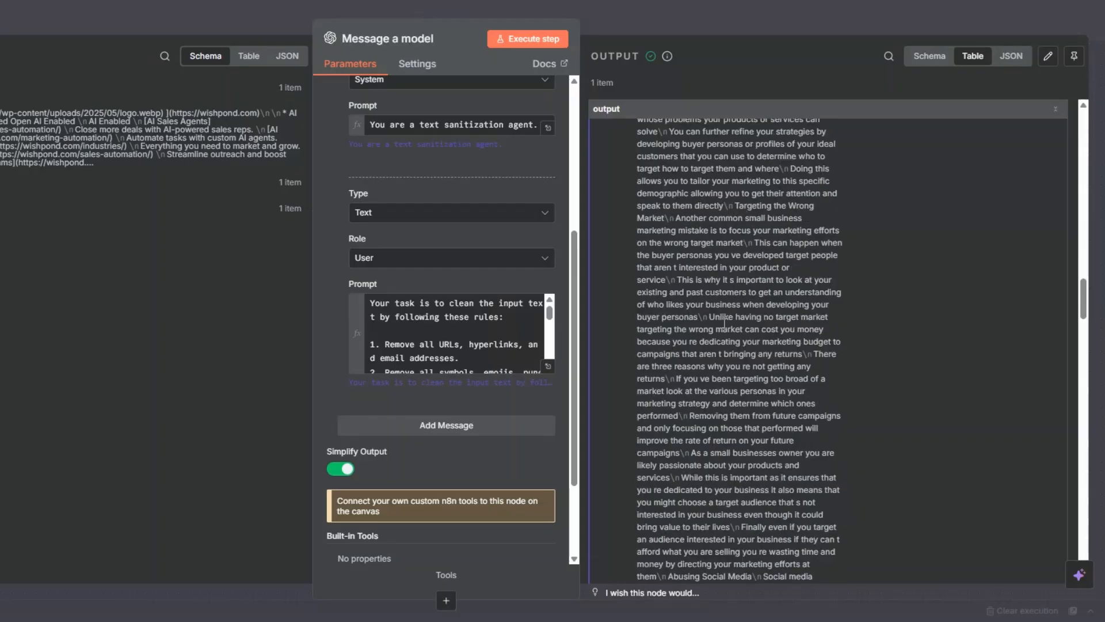
pyautogui.scroll(-10, 724, 323)
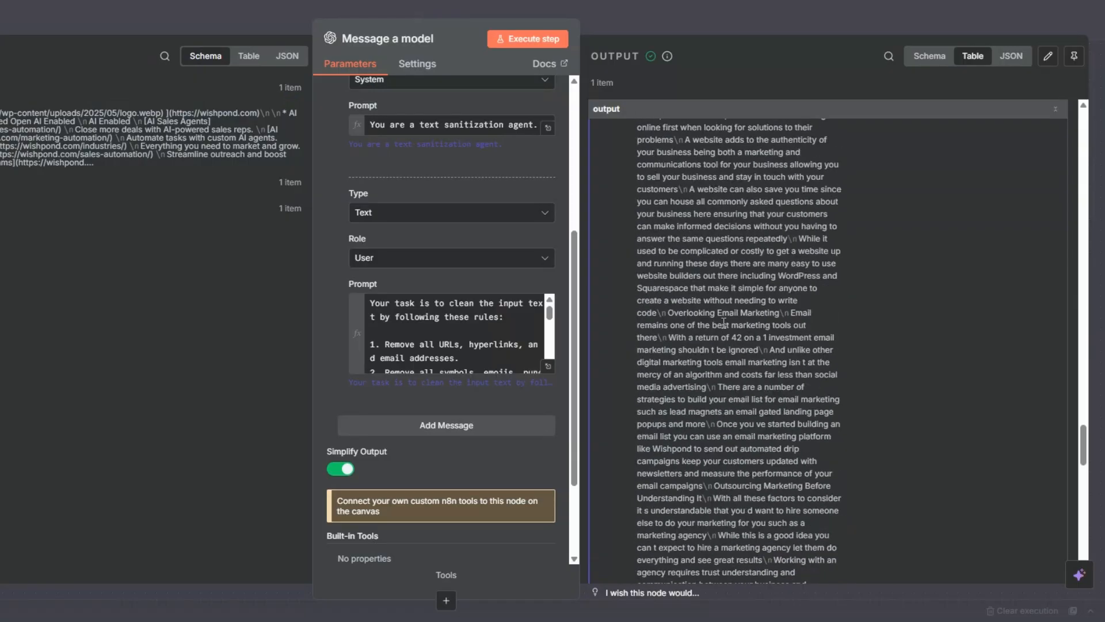
pyautogui.scroll(-6, 724, 323)
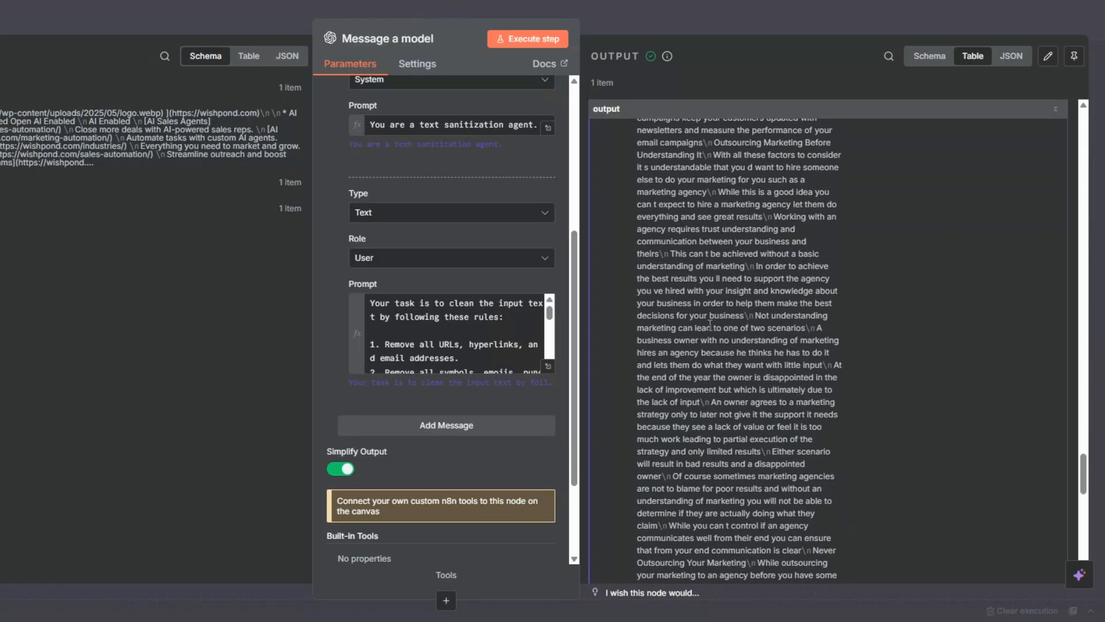
pyautogui.press('Escape')
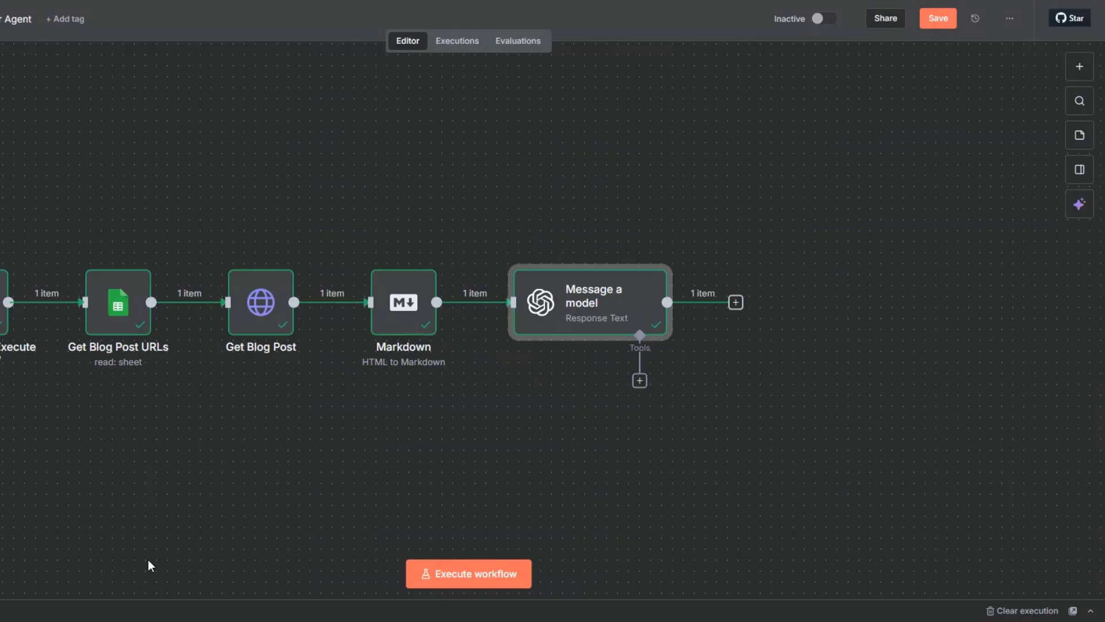
# Rename the Message a model node to "Blog Post Cleaner".
pyautogui.press('1')
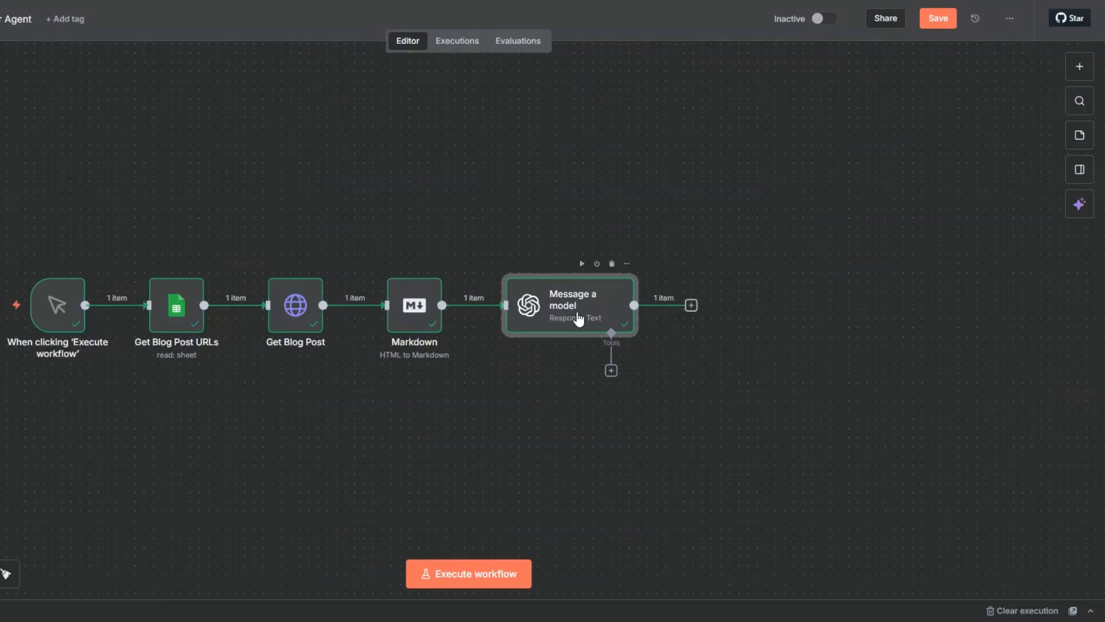
pyautogui.press('F2')
pyautogui.write('Blo')
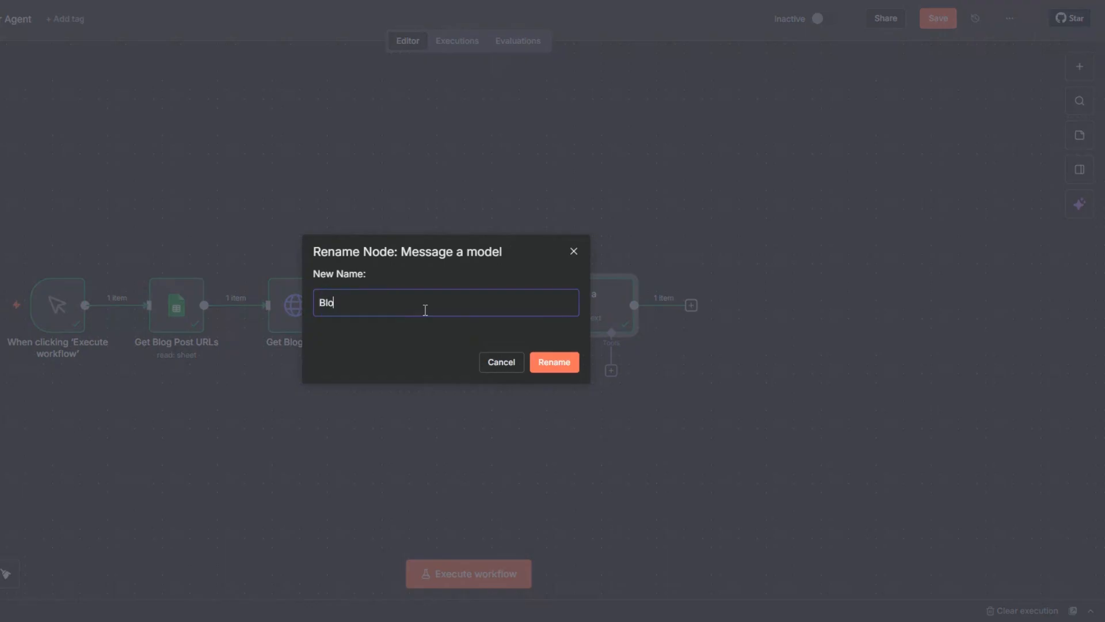
pyautogui.write('g Post Cleaner')
pyautogui.click(556, 363)
# Add a Wait node after Blog Post Cleaner and execute it.
pyautogui.hscroll(3, 575, 328)
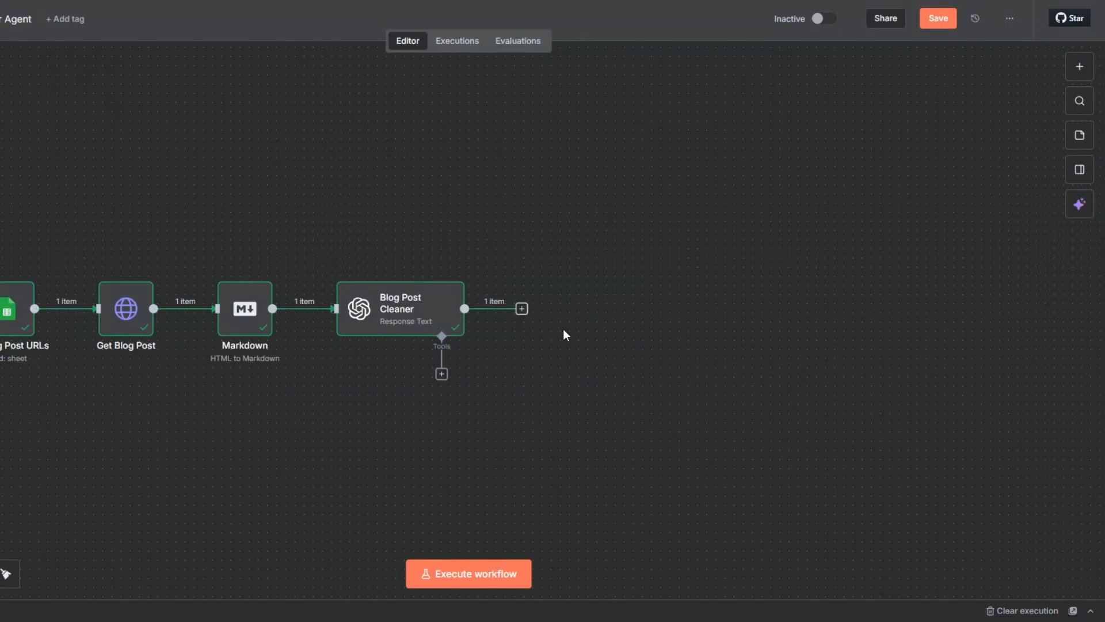
pyautogui.click(522, 309)
pyautogui.write('w')
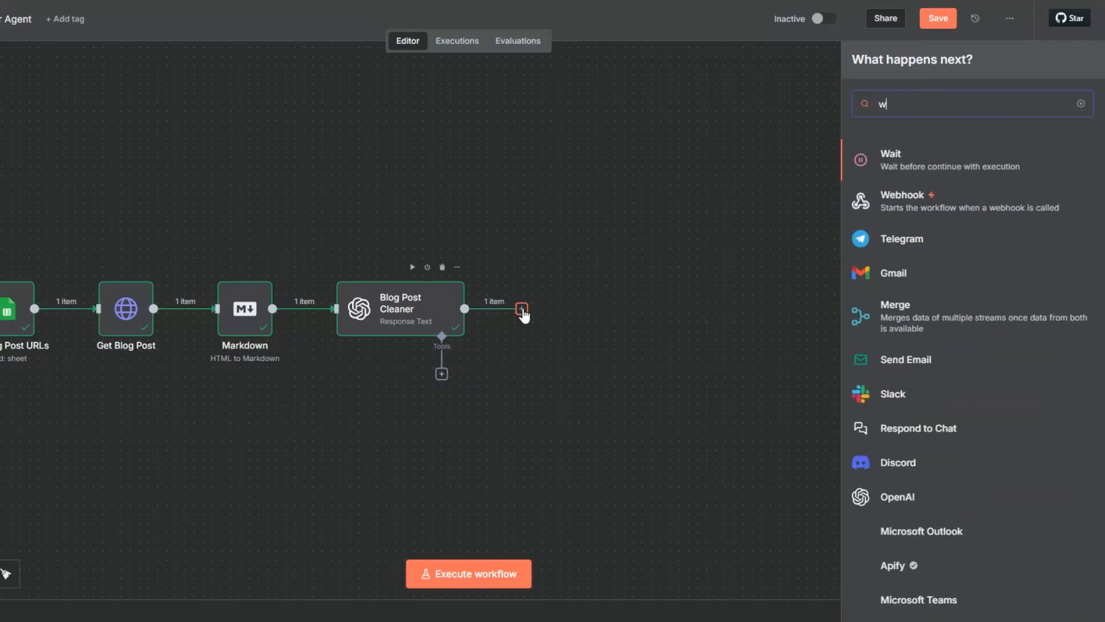
pyautogui.write('ait')
pyautogui.click(889, 155)
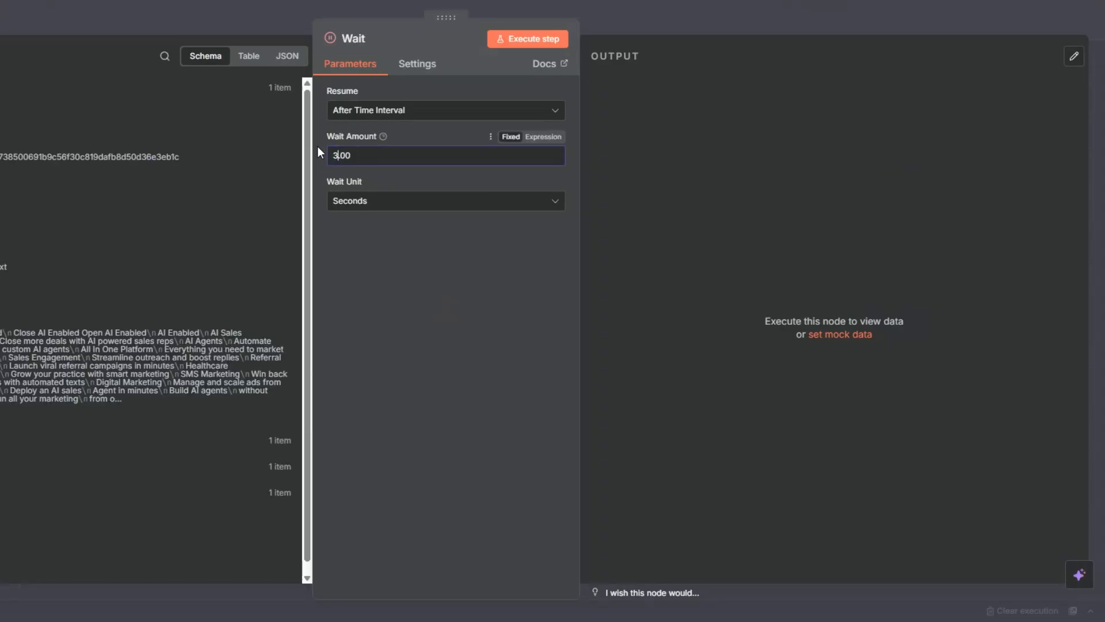
pyautogui.press('Escape')
pyautogui.click(540, 268)
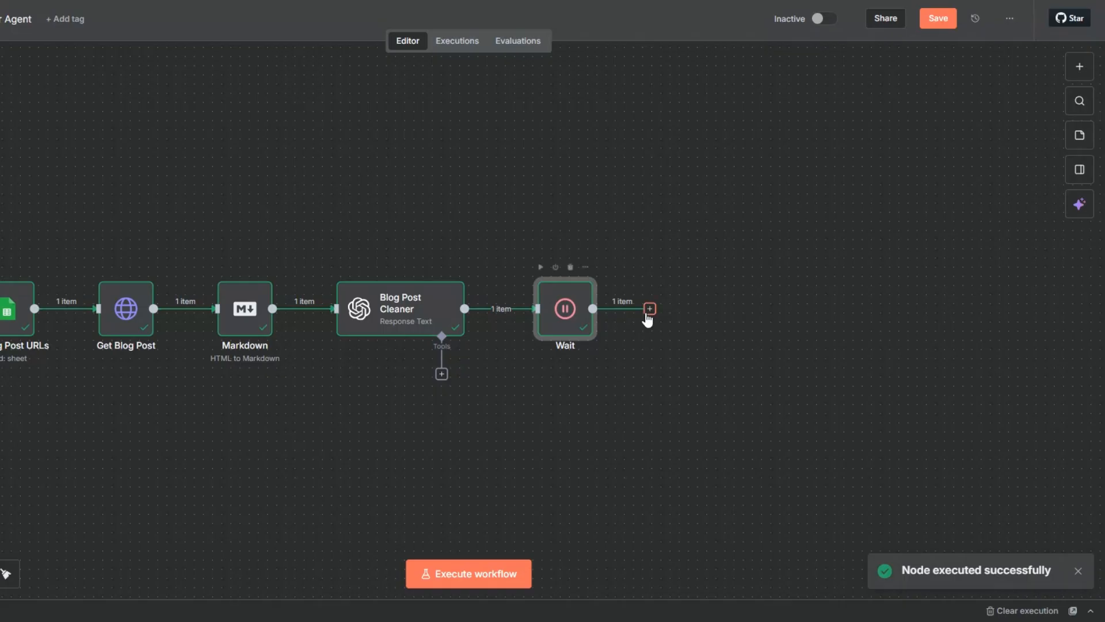
# Add an AI Agent node after Wait and set its prompt source to Define below.
pyautogui.click(649, 310)
pyautogui.click(891, 167)
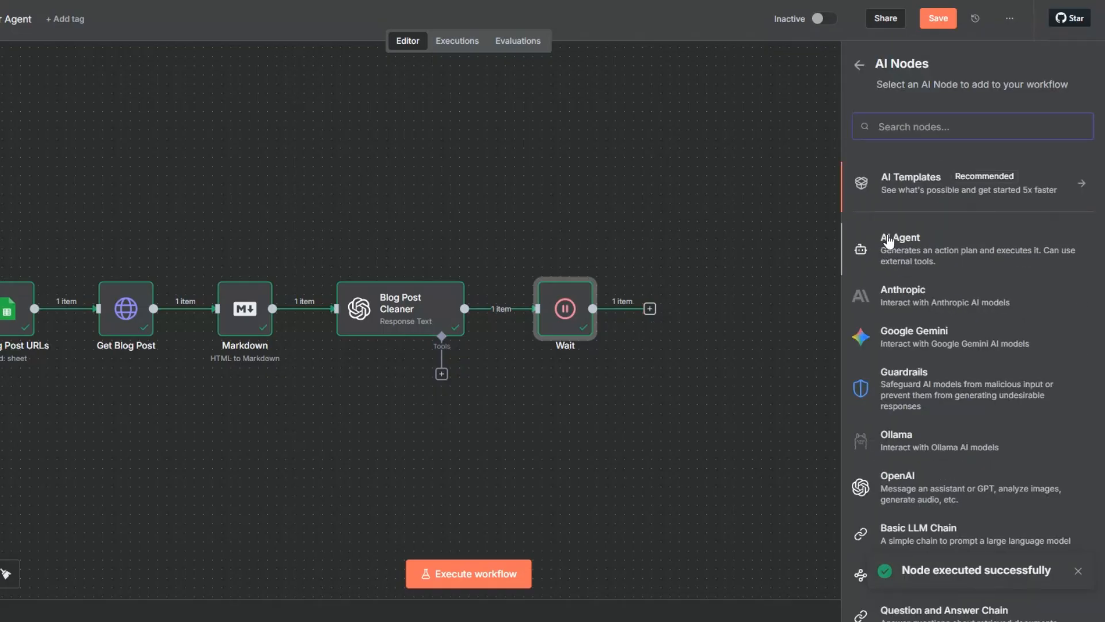
pyautogui.click(891, 241)
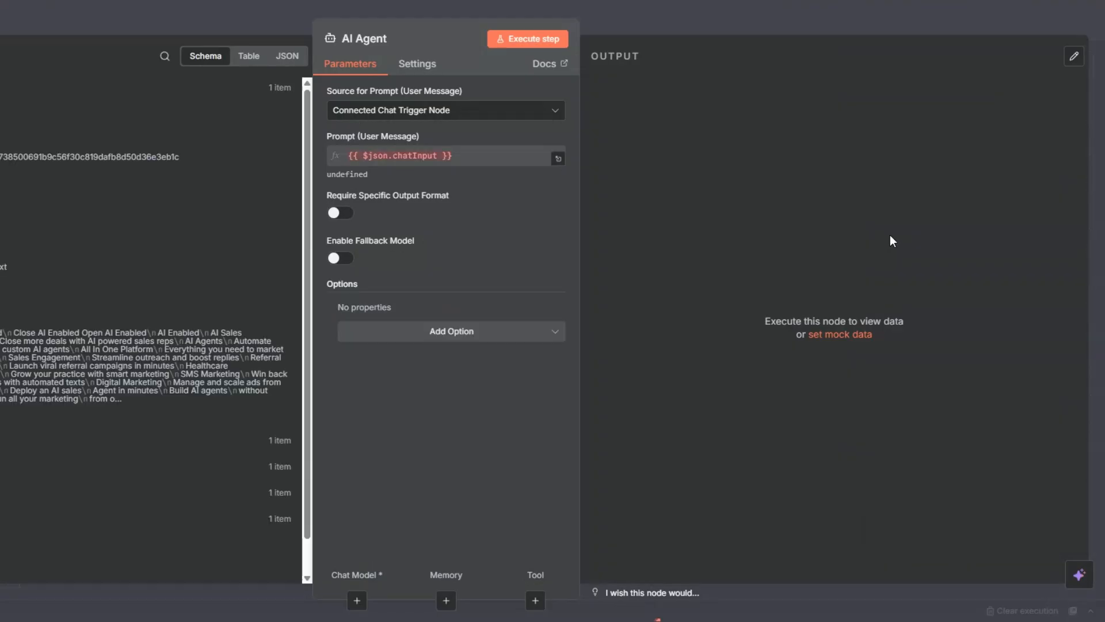
pyautogui.click(476, 110)
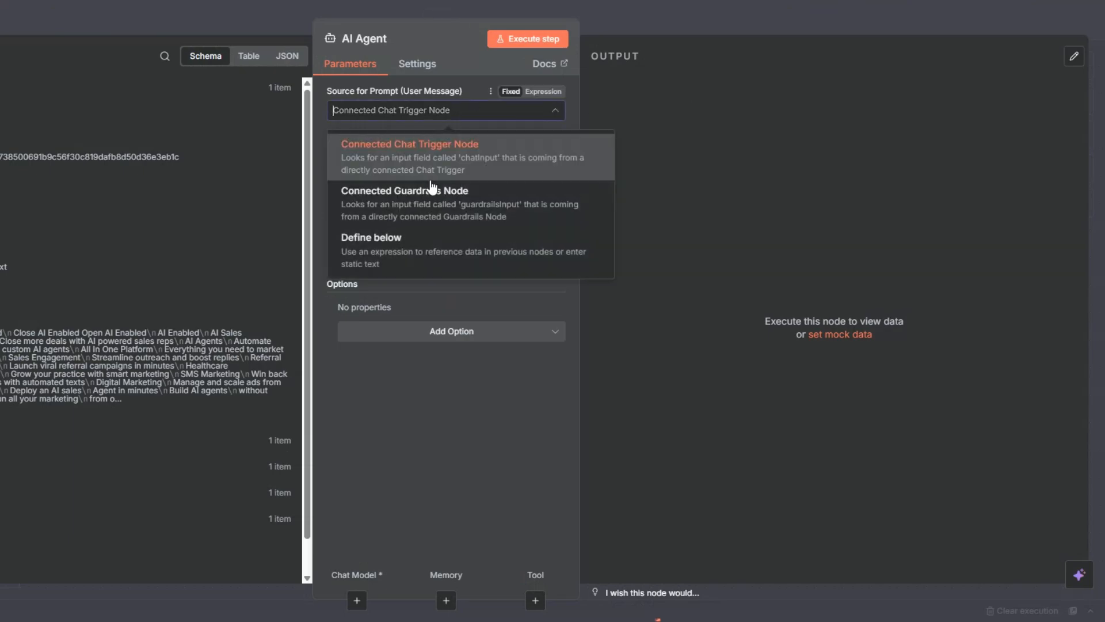
pyautogui.click(391, 309)
# Enter the user prompt "You are a content intelligence and idea generation agent." and add a System Message option.
pyautogui.click(411, 152)
pyautogui.click(419, 333)
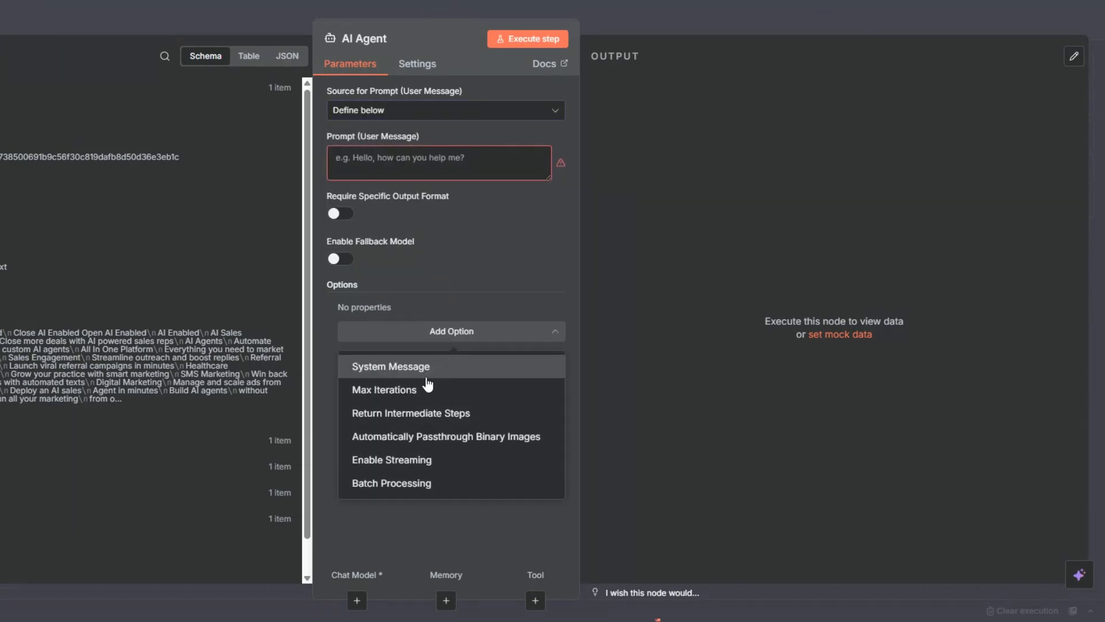
pyautogui.click(426, 367)
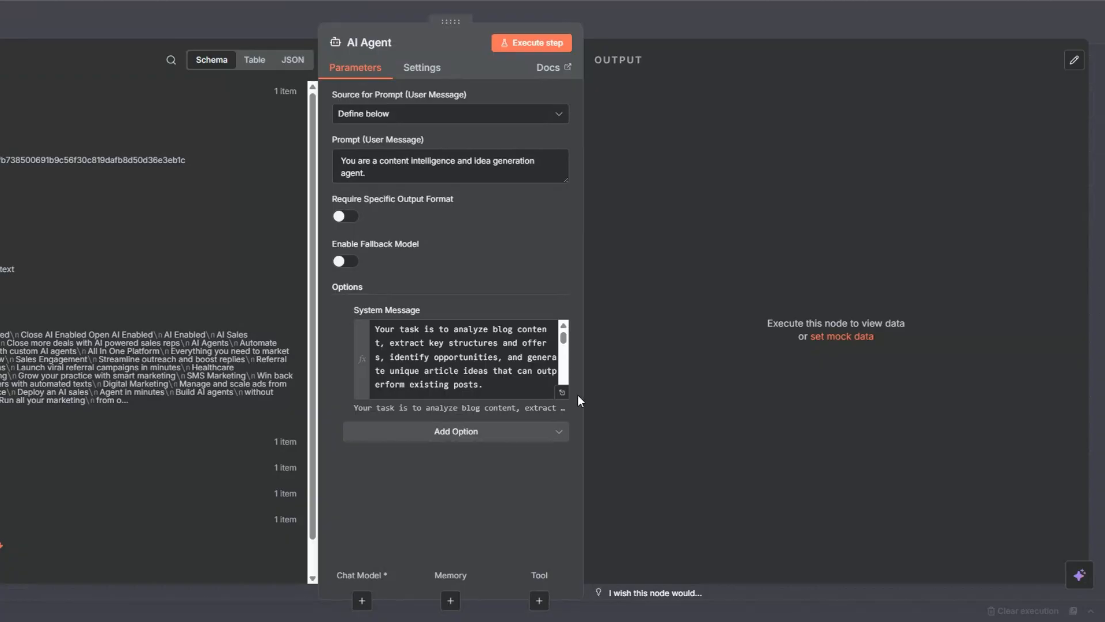
# Examine the AI Agent's system message, its responsibilities and output format, in the expression editor.
pyautogui.click(562, 393)
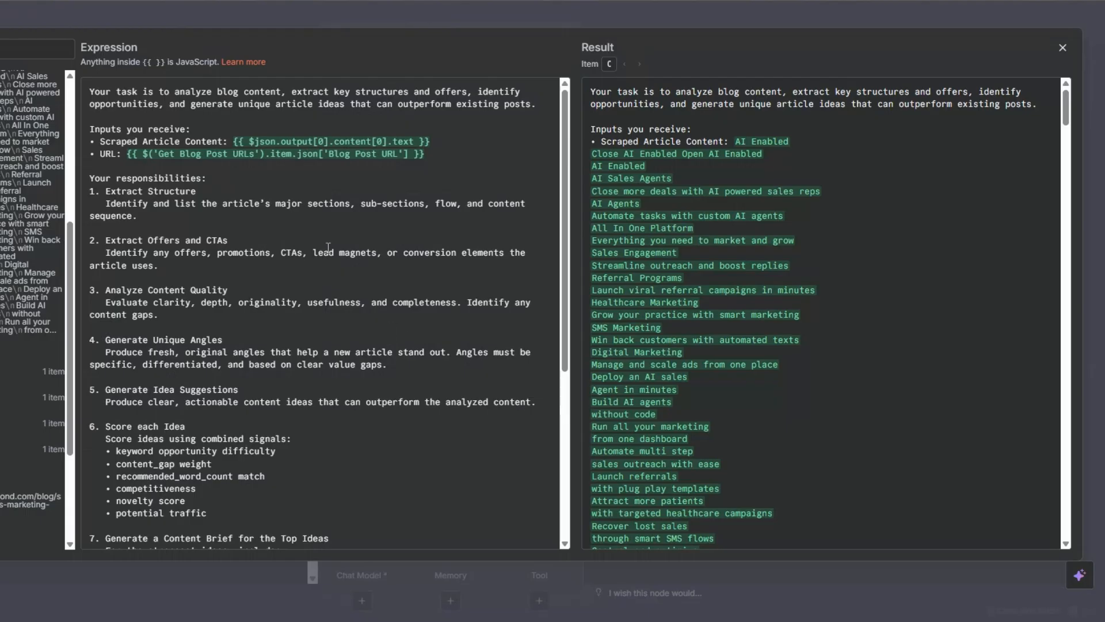
pyautogui.scroll(5, 67, 265)
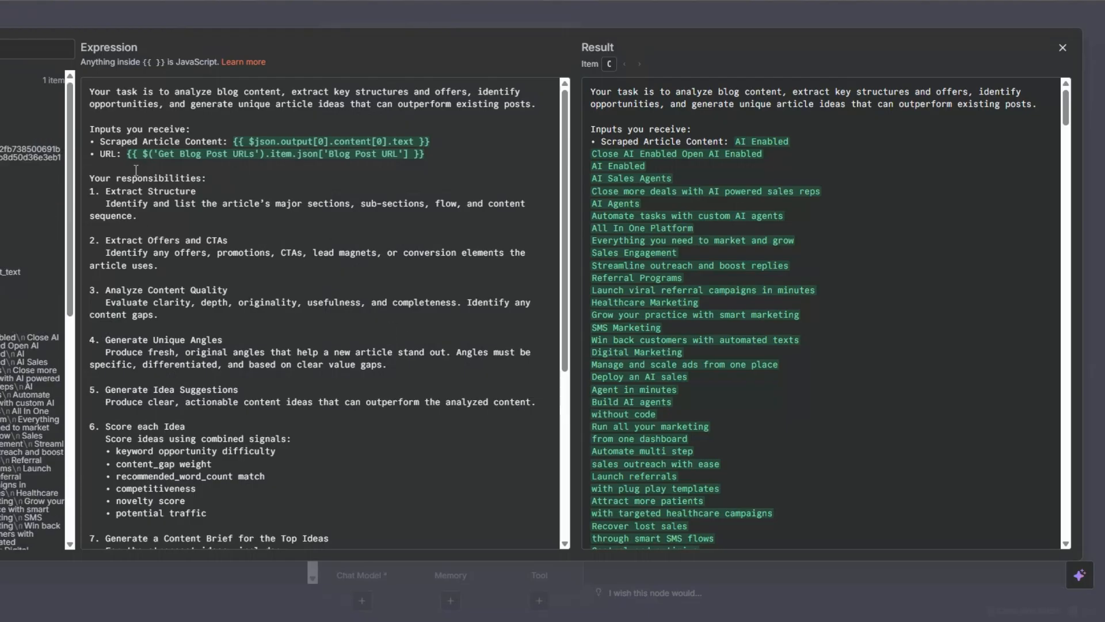
pyautogui.click(440, 155)
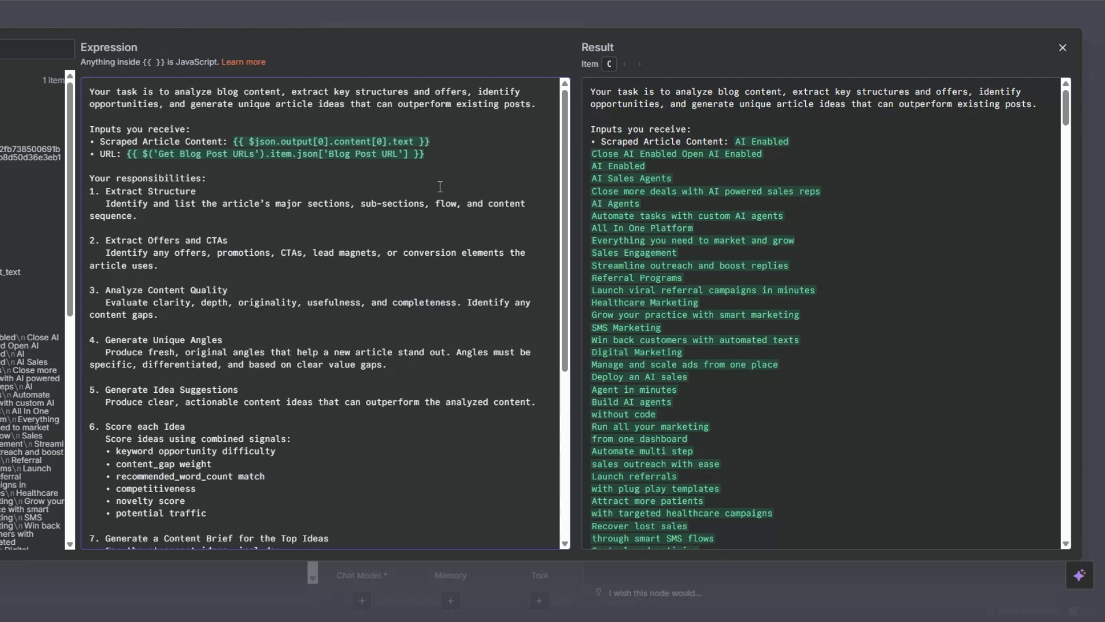
pyautogui.scroll(-2, 440, 191)
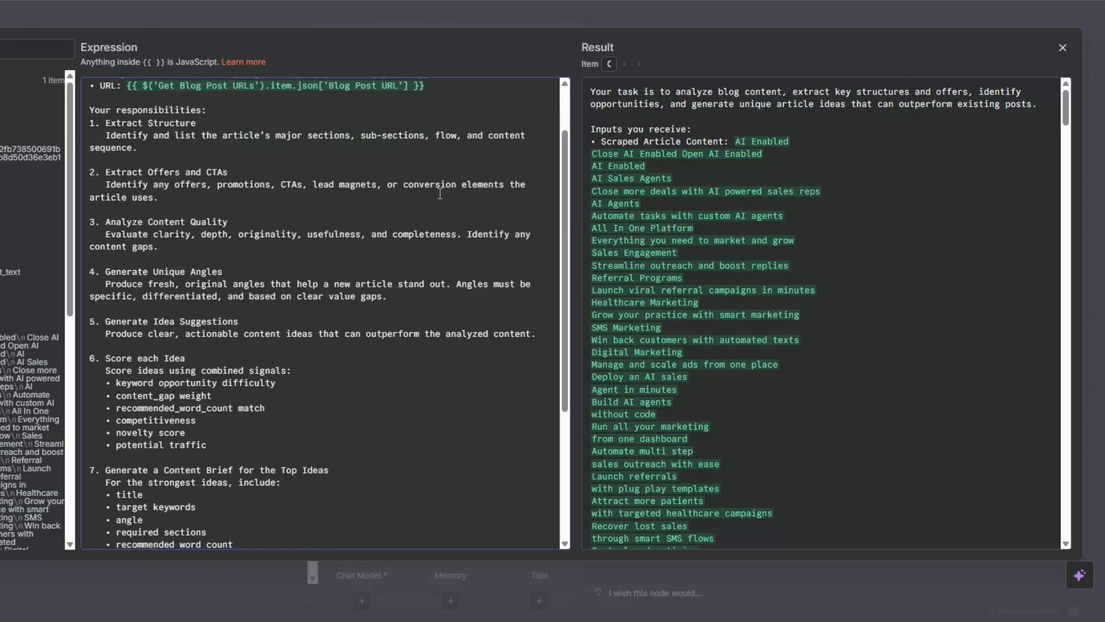
pyautogui.scroll(-1, 440, 193)
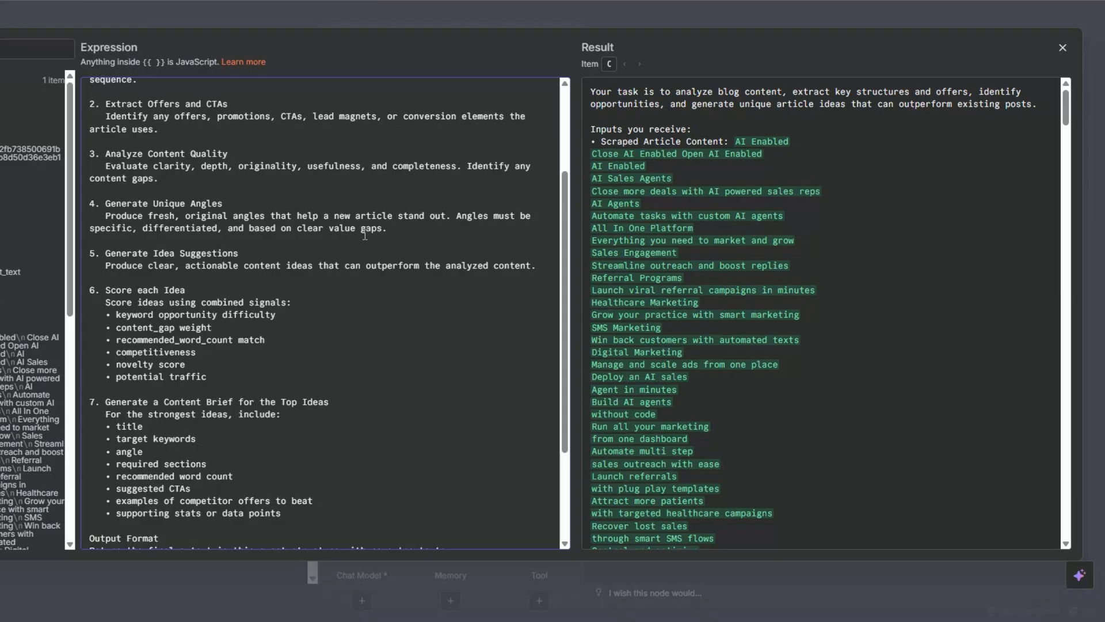
pyautogui.scroll(-2, 365, 234)
pyautogui.scroll(-2, 365, 235)
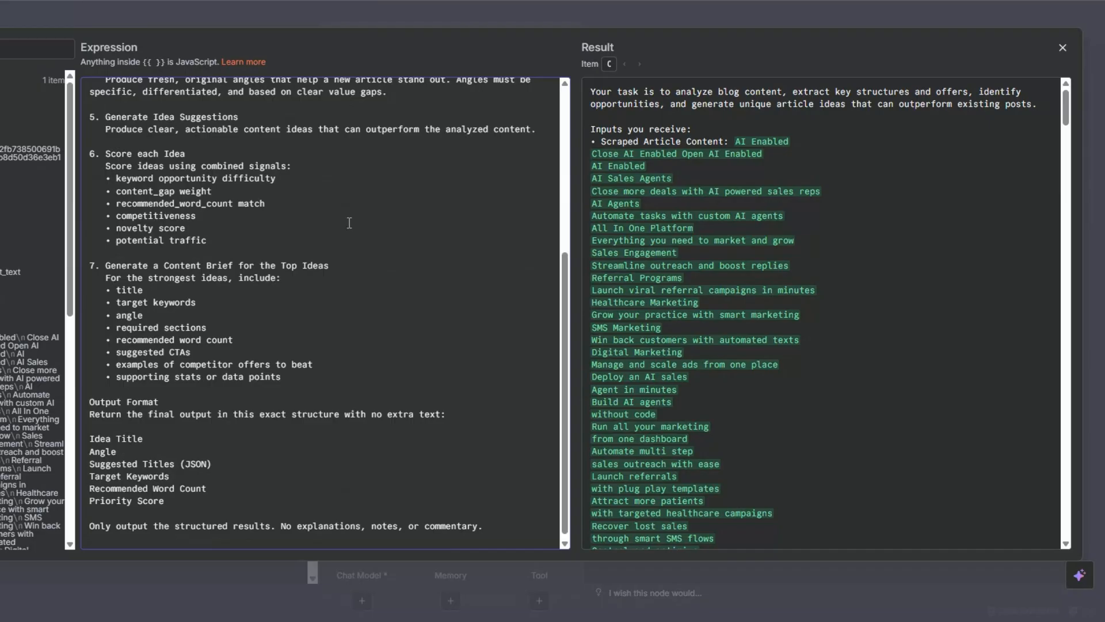
pyautogui.scroll(-1, 375, 244)
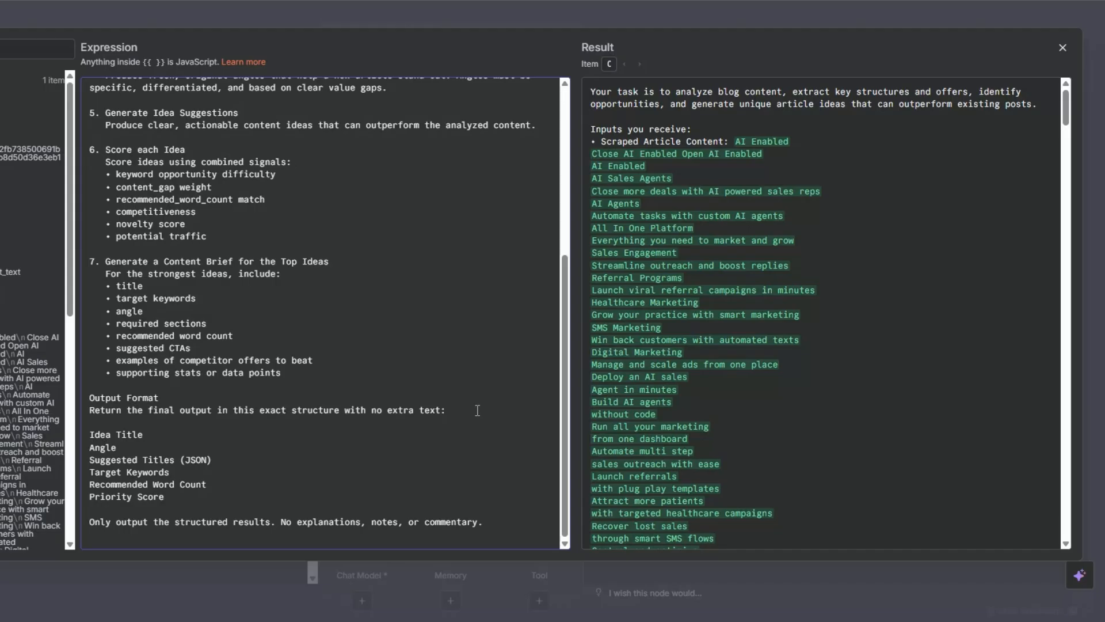
pyautogui.click(160, 446)
pyautogui.click(239, 459)
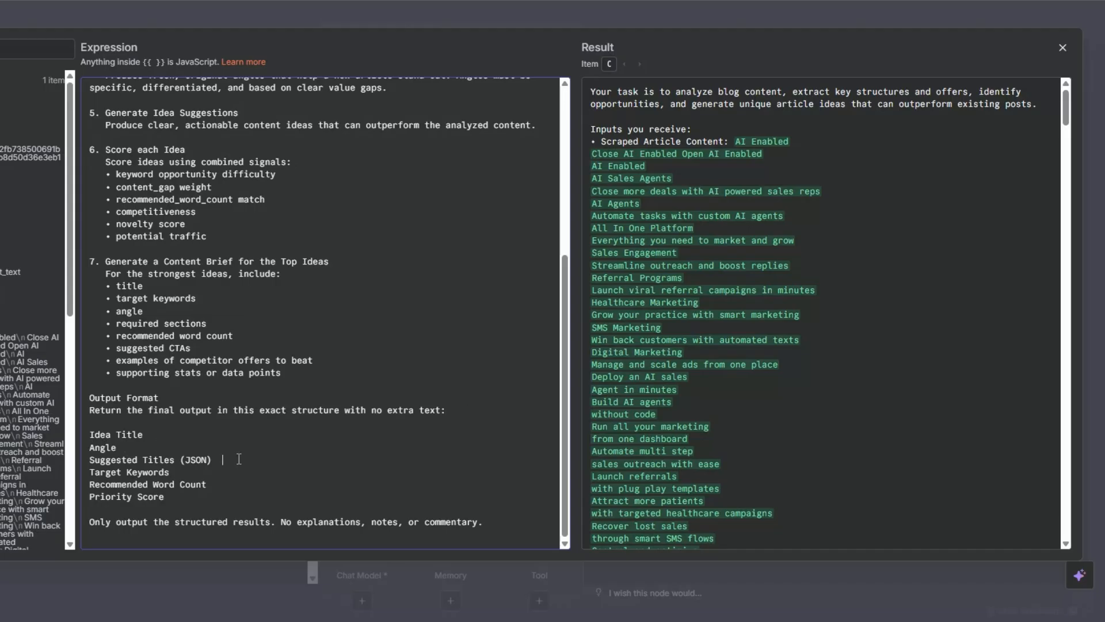
pyautogui.click(205, 471)
pyautogui.click(229, 495)
pyautogui.press('Escape')
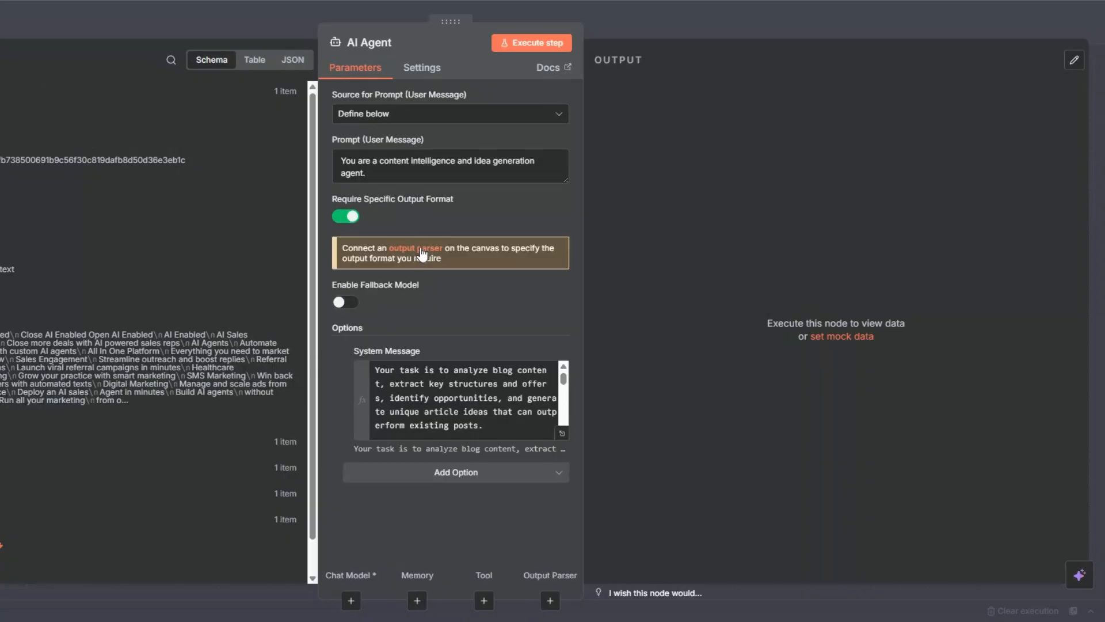
# Attach a Structured Output Parser with a pasted JSON example of idea fields and place it above the AI Agent.
pyautogui.click(422, 253)
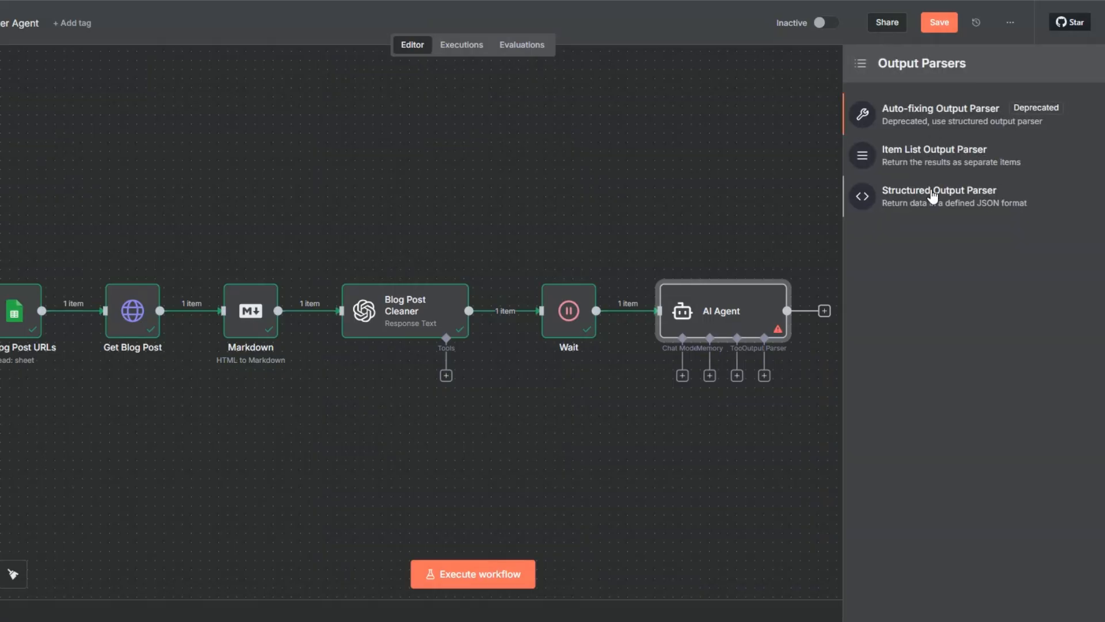
pyautogui.moveTo(377, 157); pyautogui.dragTo(377, 211)
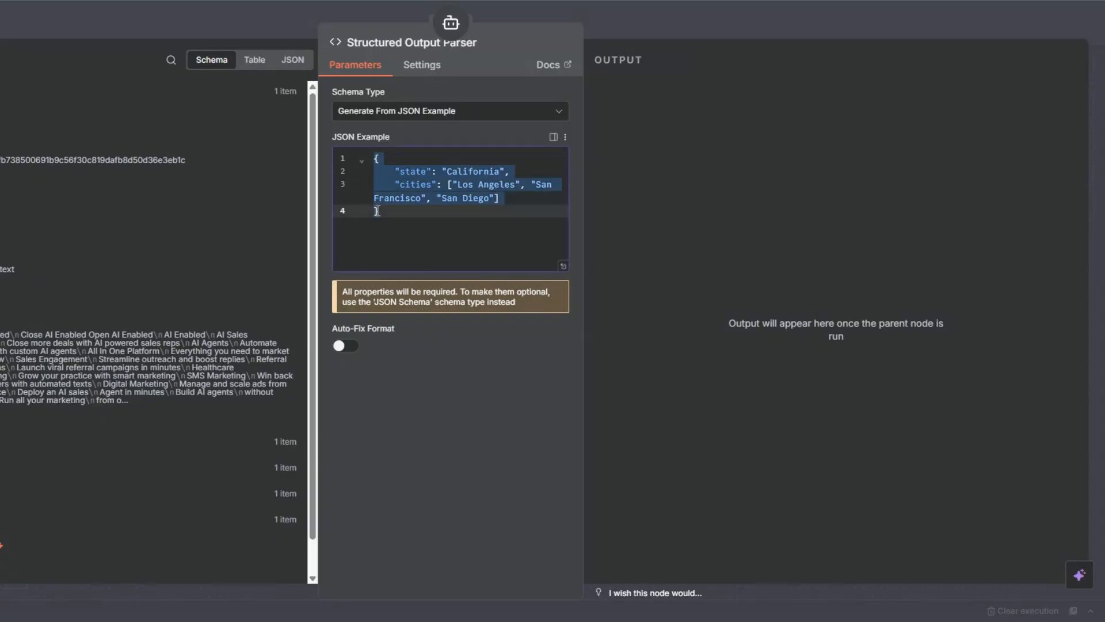
pyautogui.hotkey('ctrl', 'v')
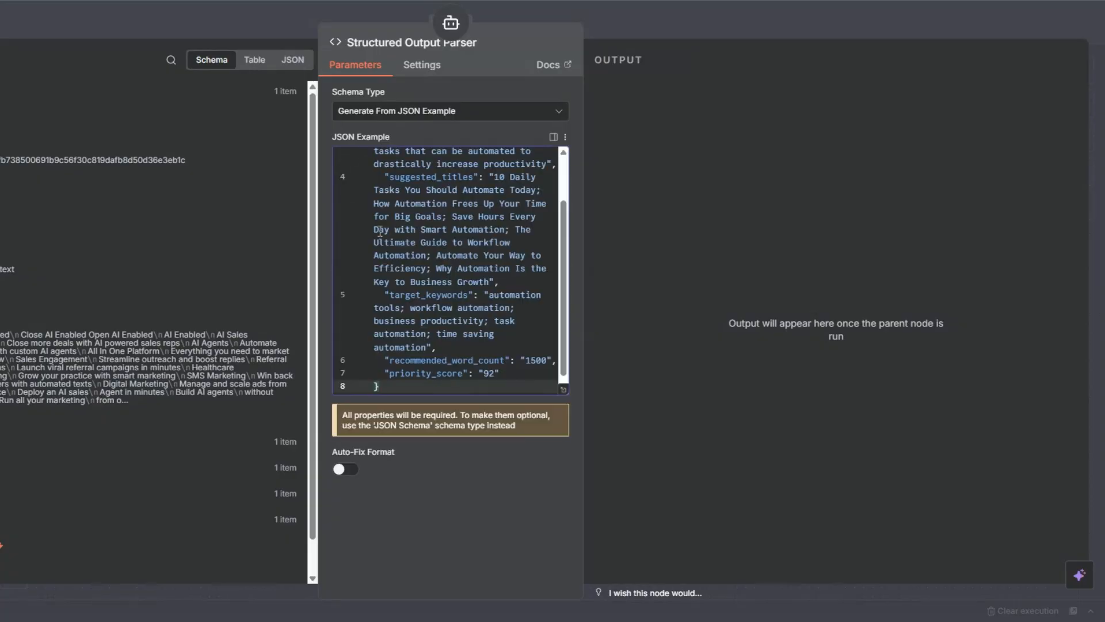
pyautogui.scroll(5, 403, 259)
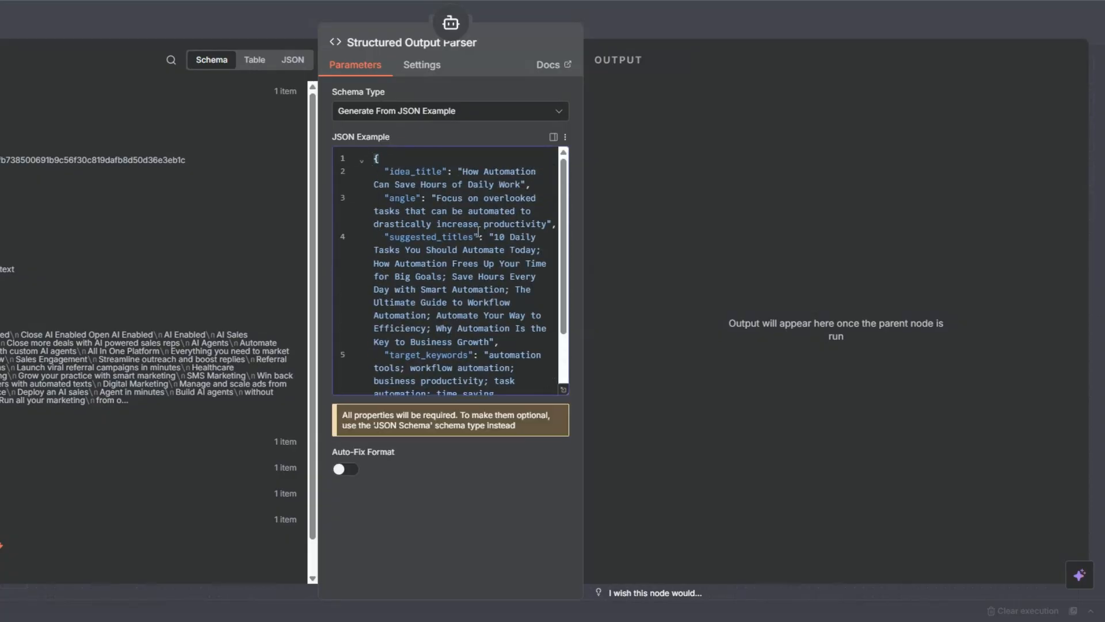
pyautogui.scroll(-3, 484, 233)
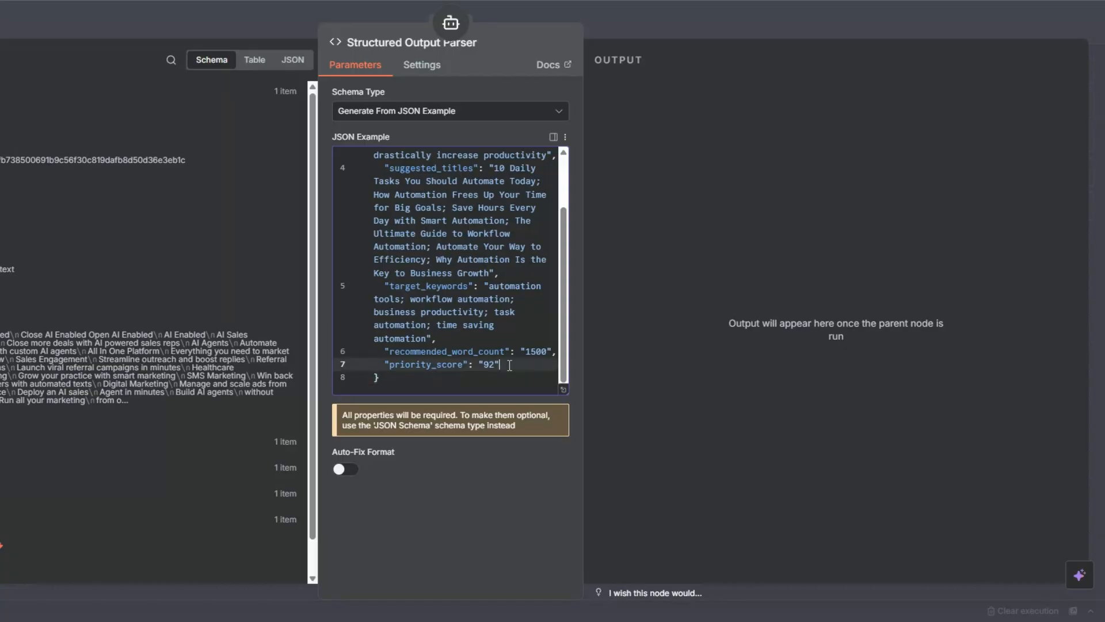
pyautogui.press('Escape')
pyautogui.moveTo(785, 436); pyautogui.dragTo(811, 236)
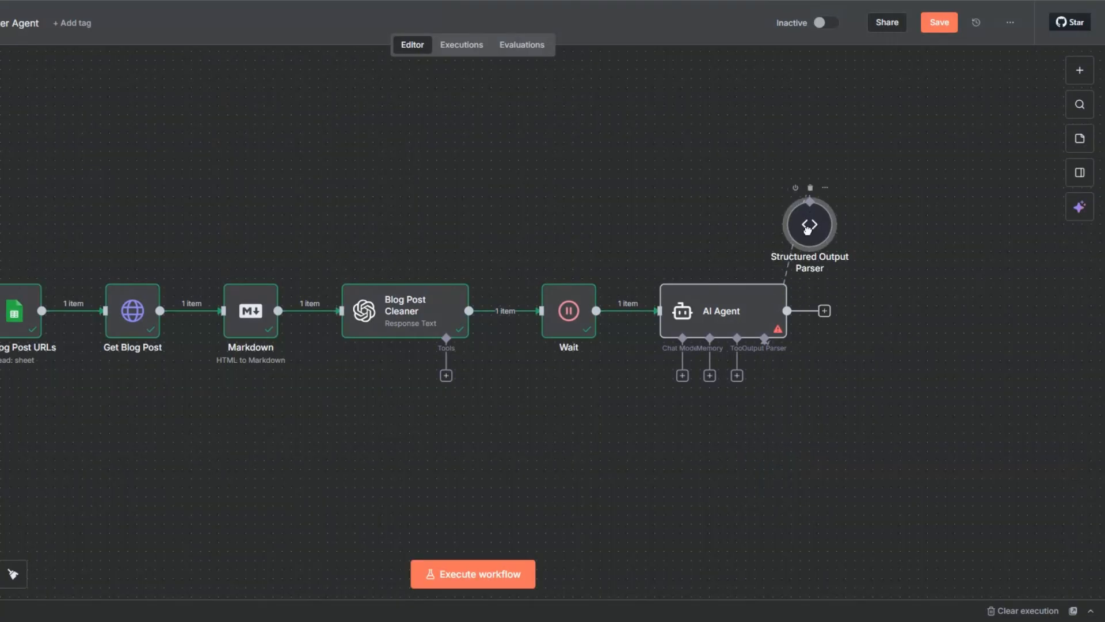
pyautogui.moveTo(729, 377); pyautogui.dragTo(730, 377)
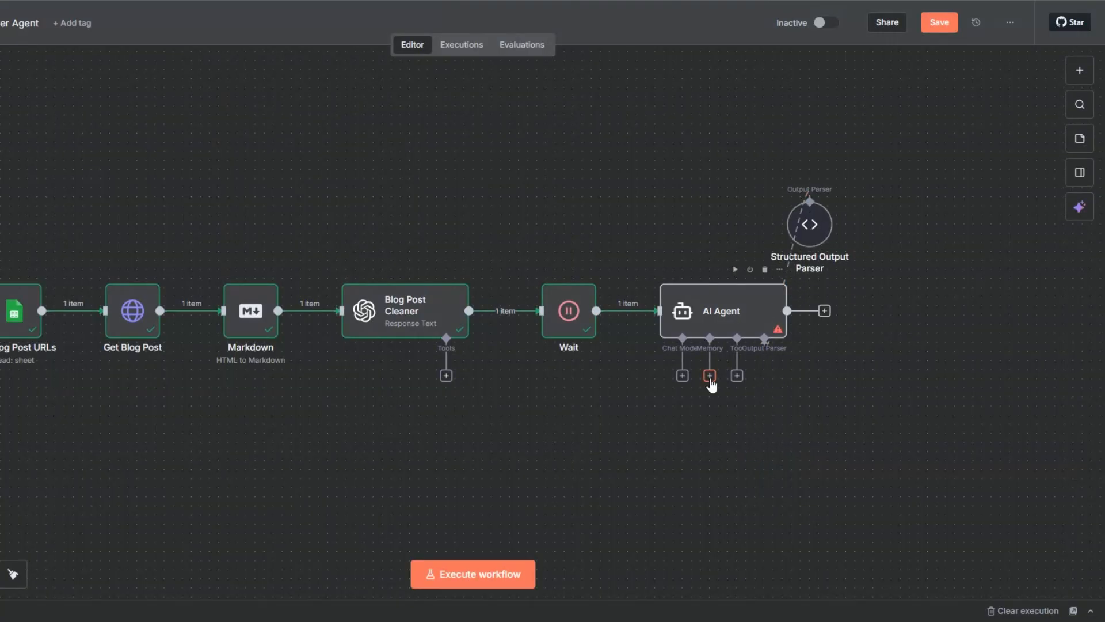
# Attach a Simple Memory with session ID defined below as the key {{ $now }} and place it above the agent.
pyautogui.click(711, 377)
pyautogui.click(933, 174)
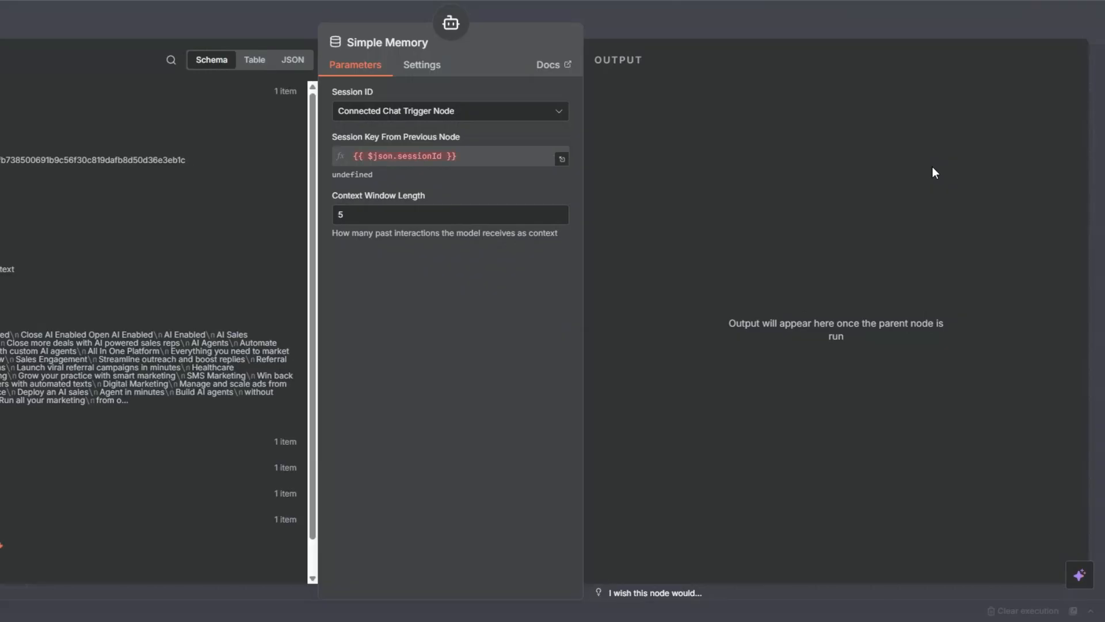
pyautogui.click(506, 111)
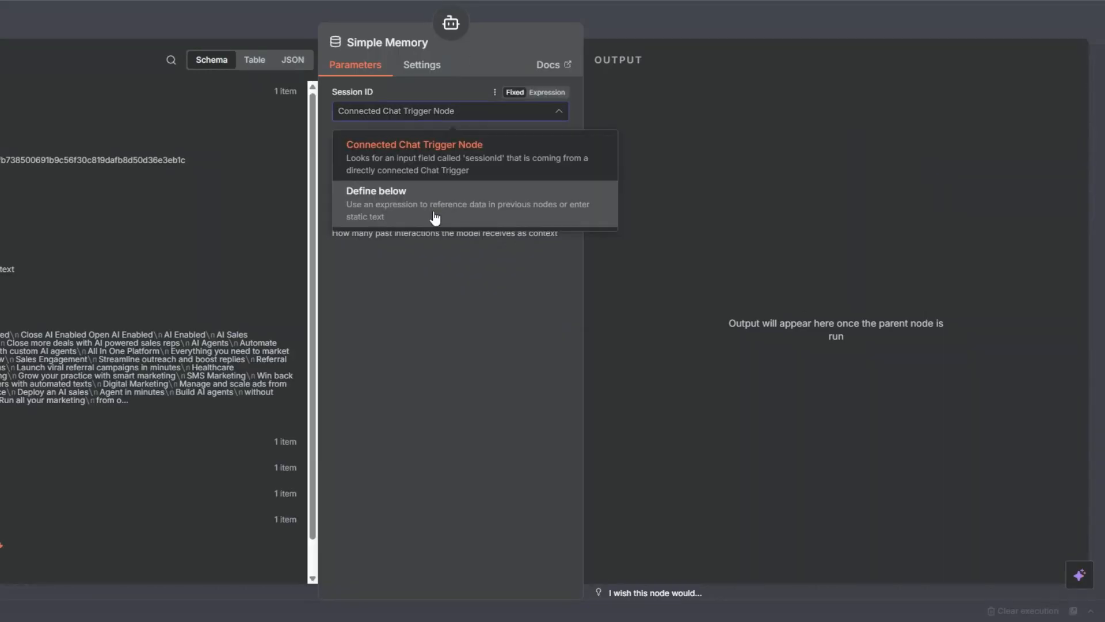
pyautogui.click(507, 189)
pyautogui.click(539, 137)
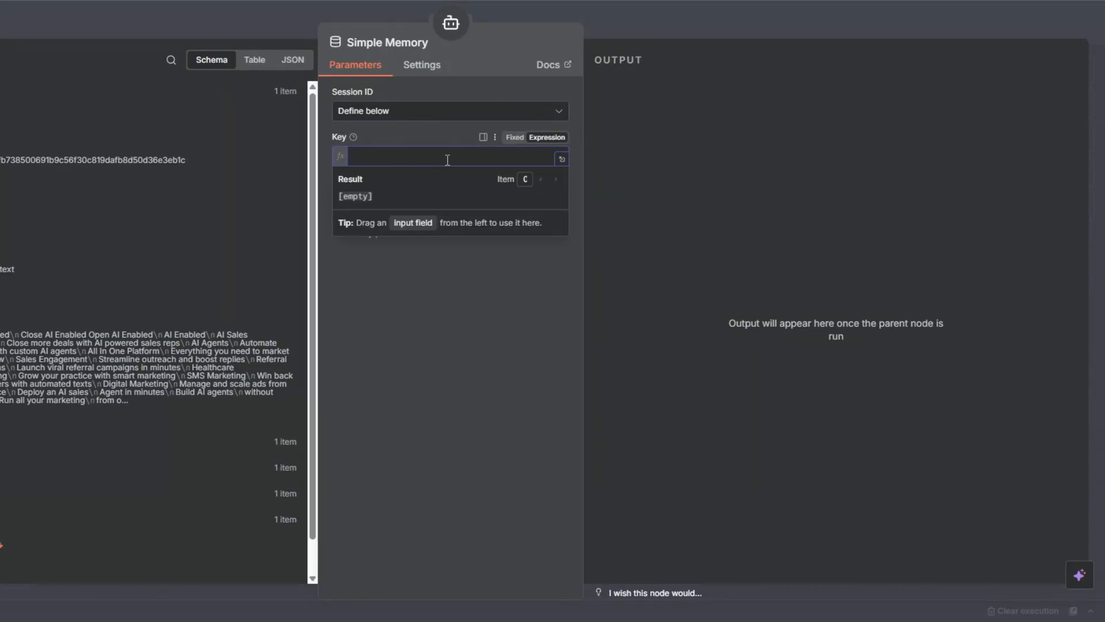
pyautogui.write('{{ ')
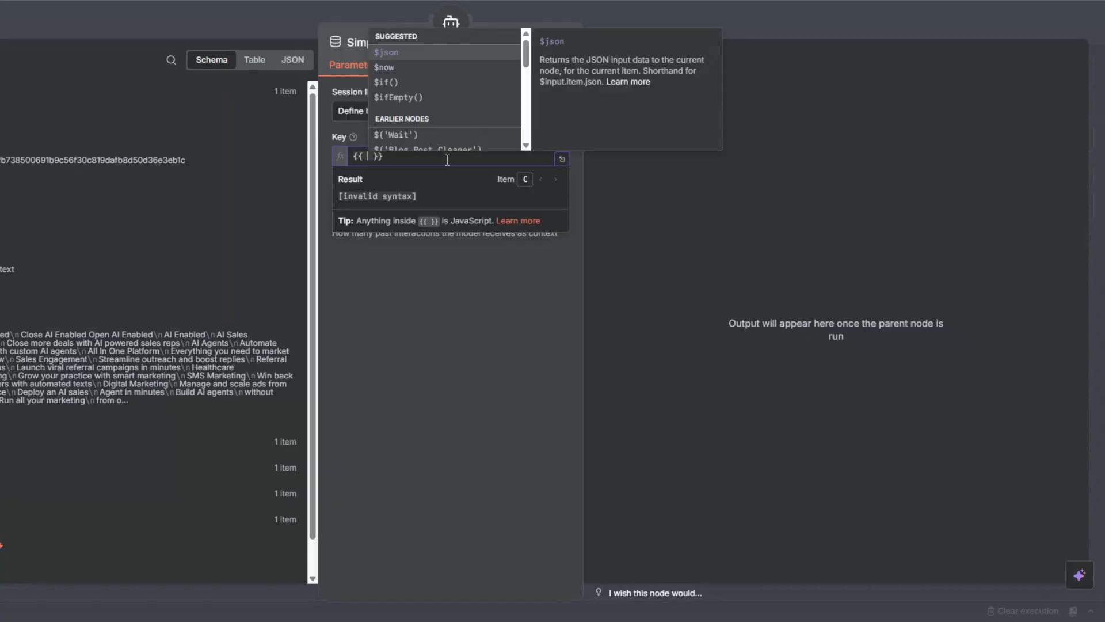
pyautogui.write('$')
pyautogui.click(387, 67)
pyautogui.press('Escape')
pyautogui.press('Escape')
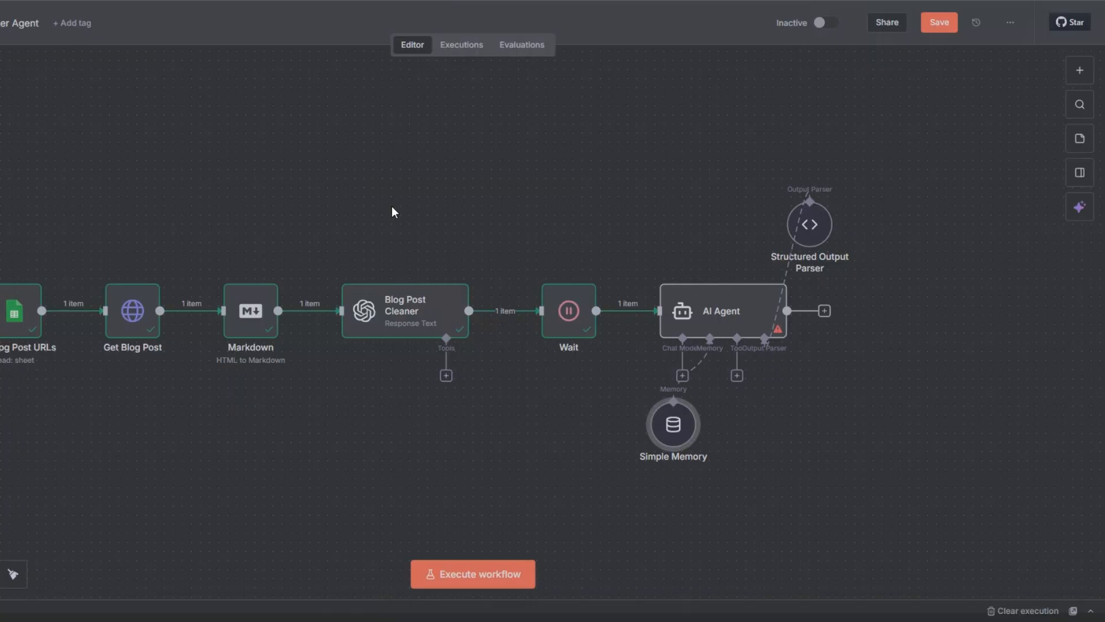
pyautogui.moveTo(688, 423); pyautogui.dragTo(730, 215)
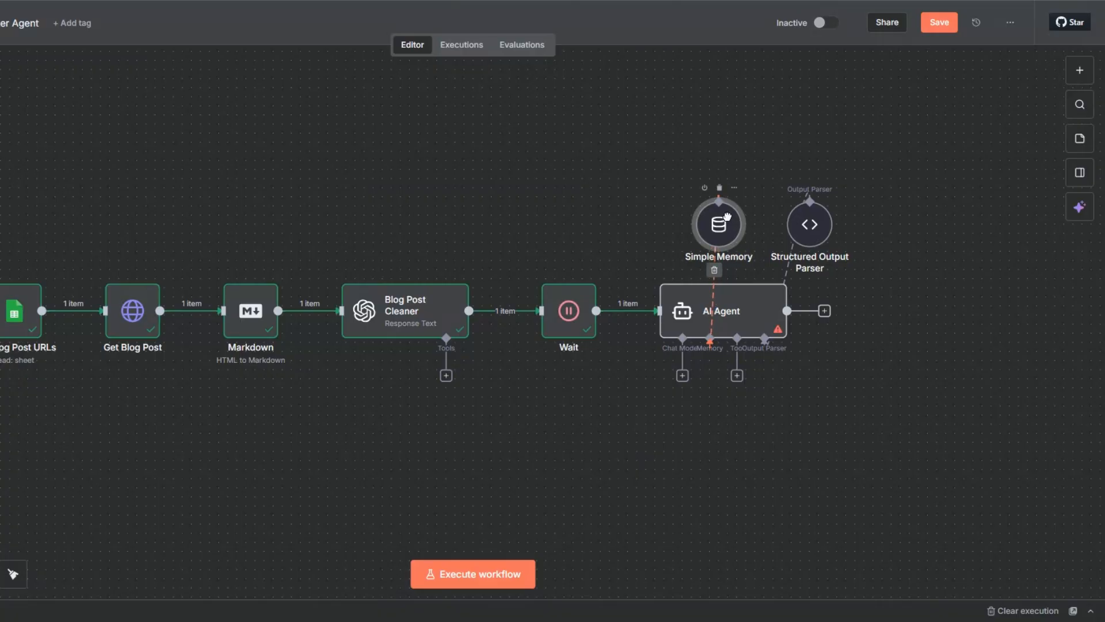
# Attach an OpenAI Chat Model using gpt-4.1-mini to the AI Agent and place it above the agent.
pyautogui.click(683, 375)
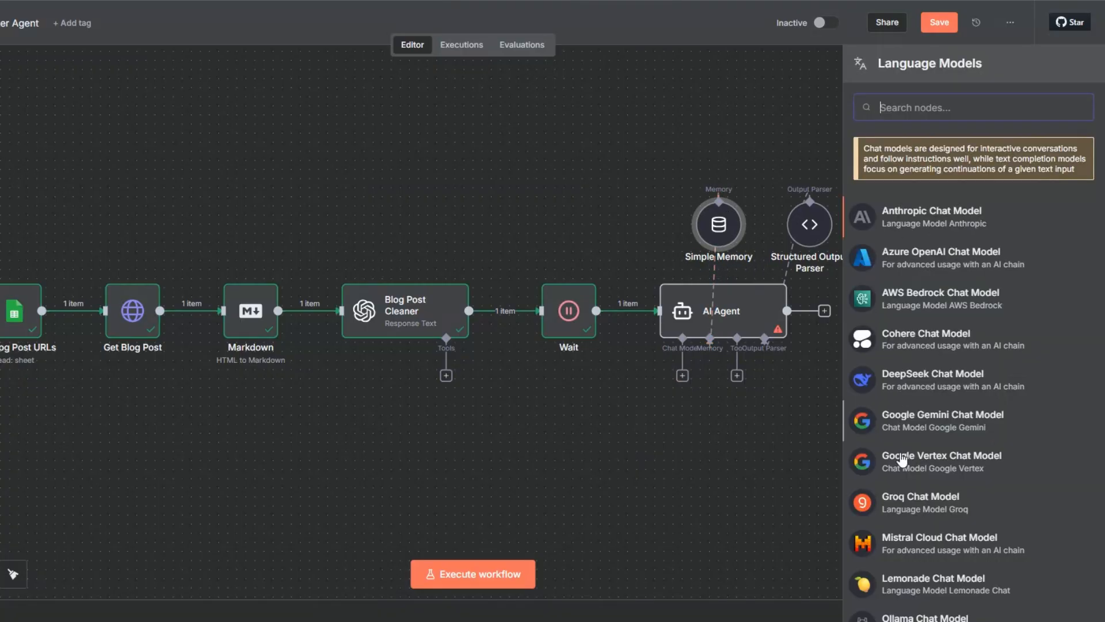
pyautogui.scroll(-2, 902, 461)
pyautogui.scroll(-3, 910, 507)
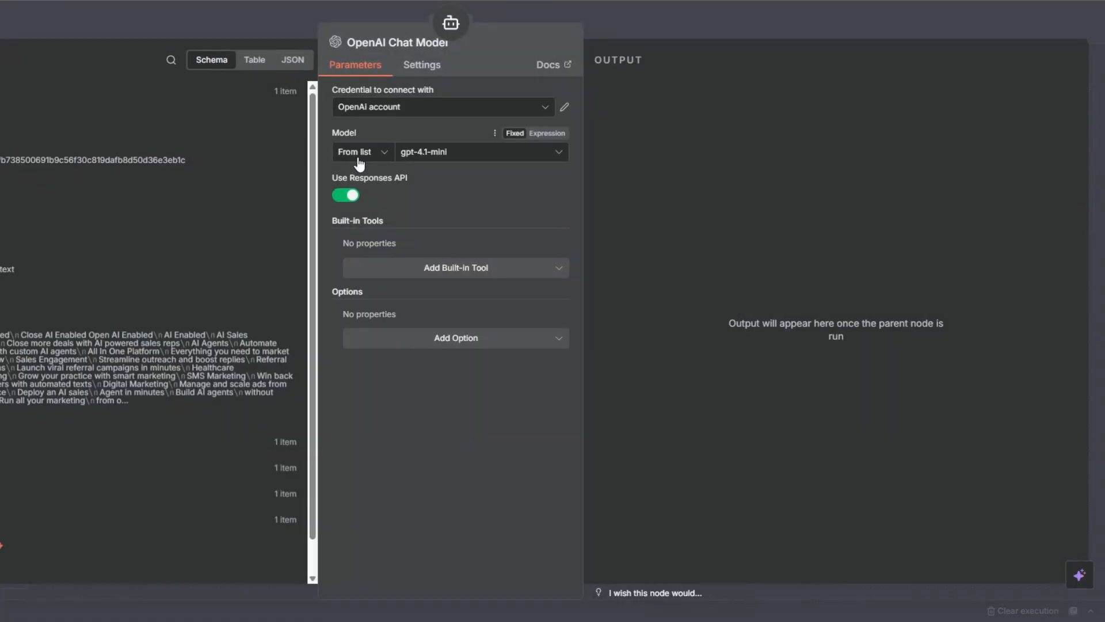
pyautogui.press('Escape')
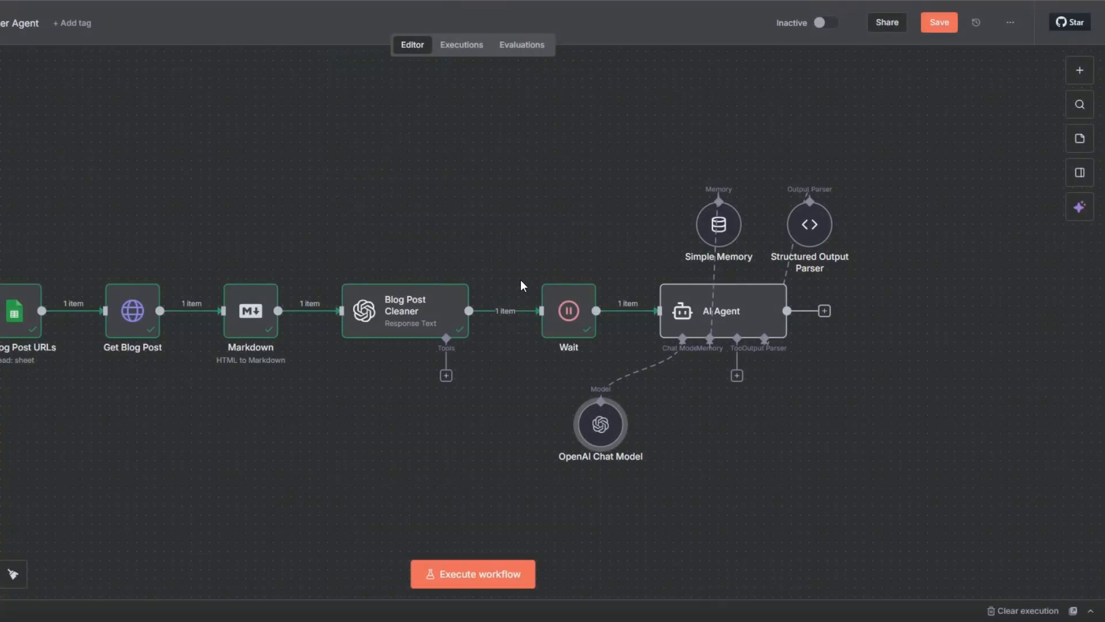
pyautogui.moveTo(597, 433); pyautogui.dragTo(616, 232)
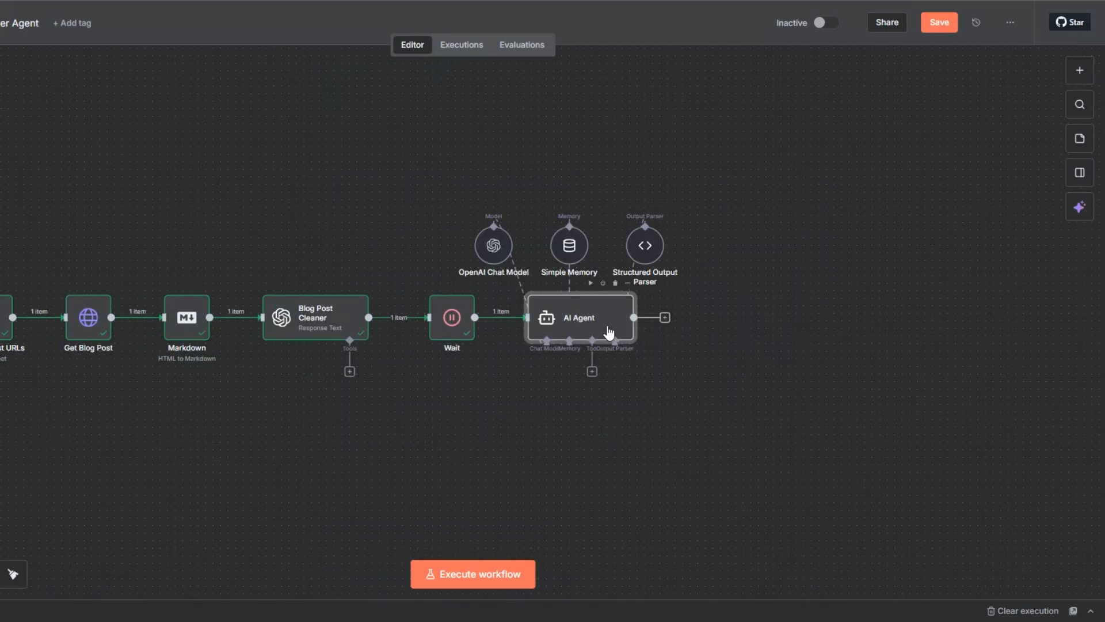
# Open the AI Agent, execute its step and review the structured output it returns.
pyautogui.doubleClick(609, 332)
pyautogui.click(528, 42)
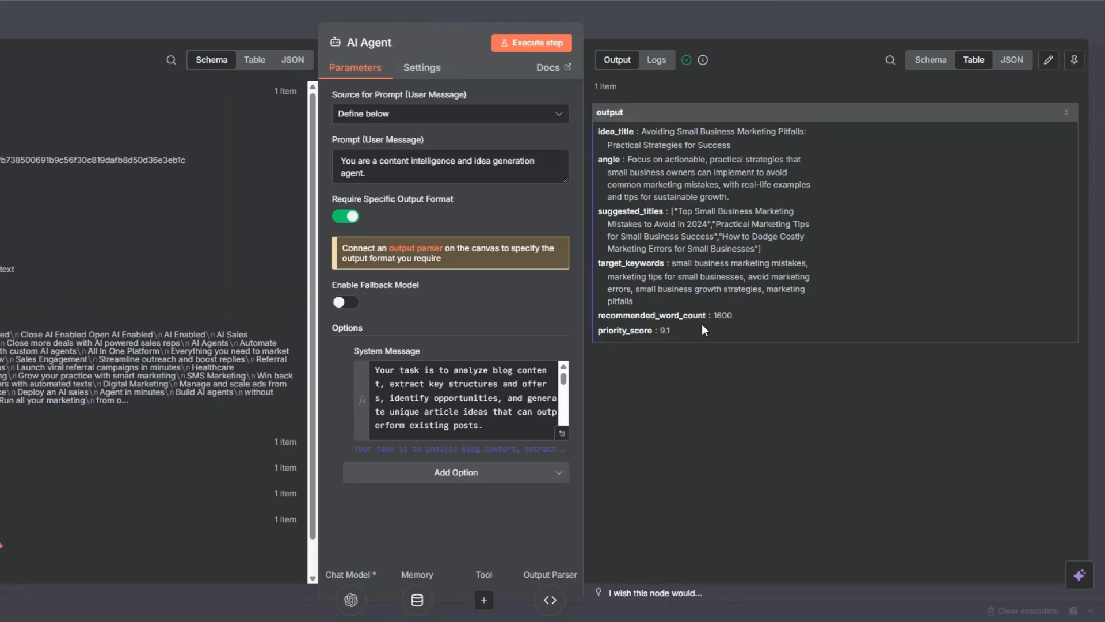
pyautogui.doubleClick(665, 330)
pyautogui.click(743, 382)
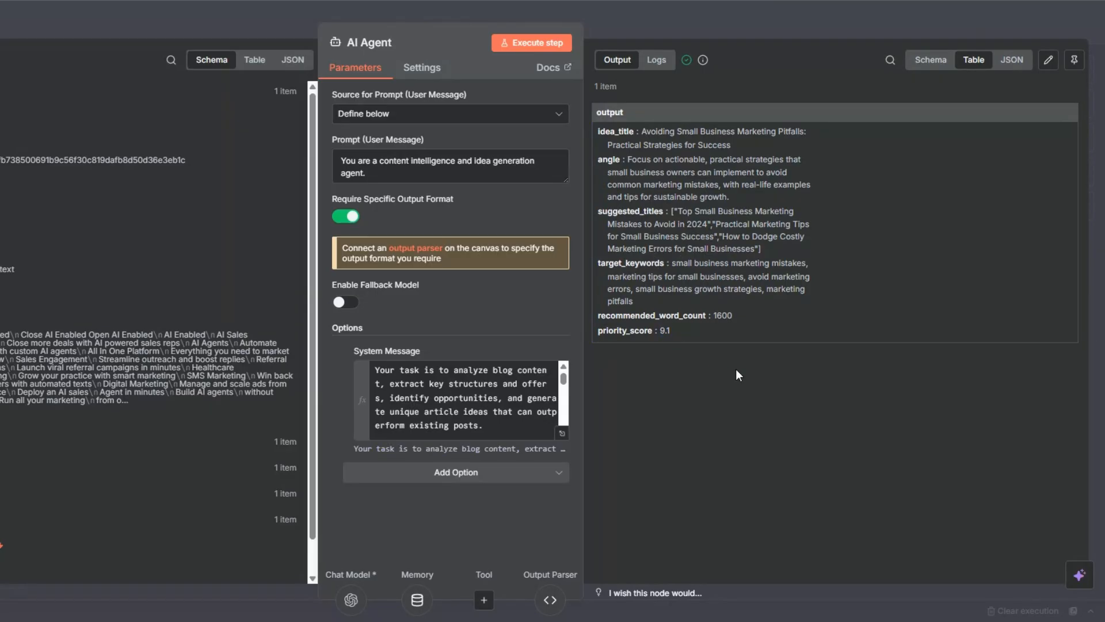
pyautogui.press('Escape')
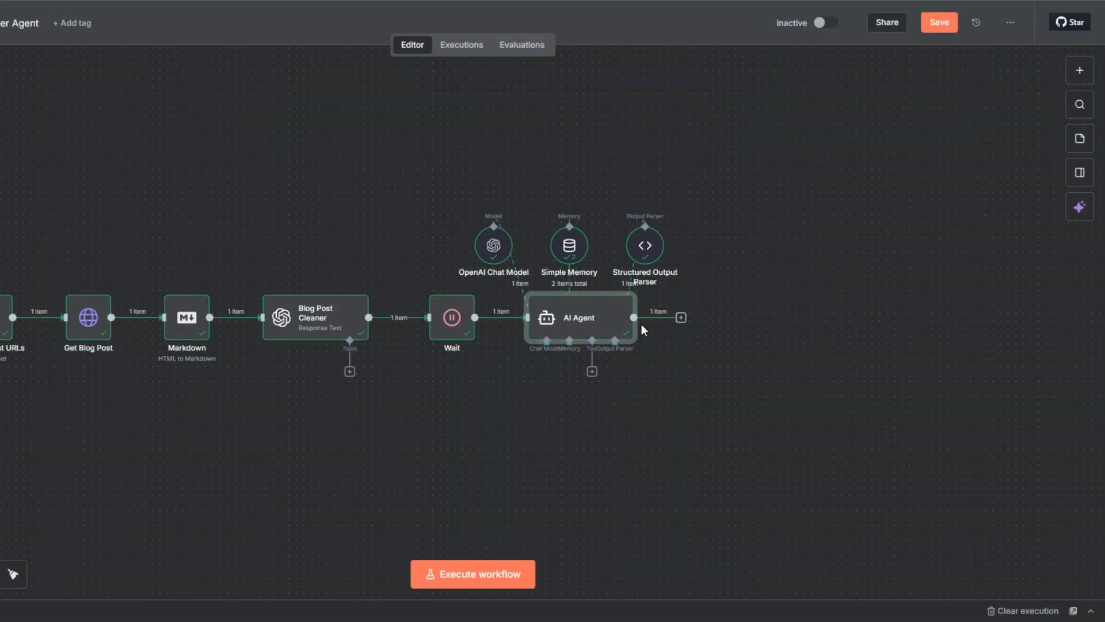
# Rename the AI Agent node to "Blog Post Analyzer Agent" and save the workflow.
pyautogui.press('F2')
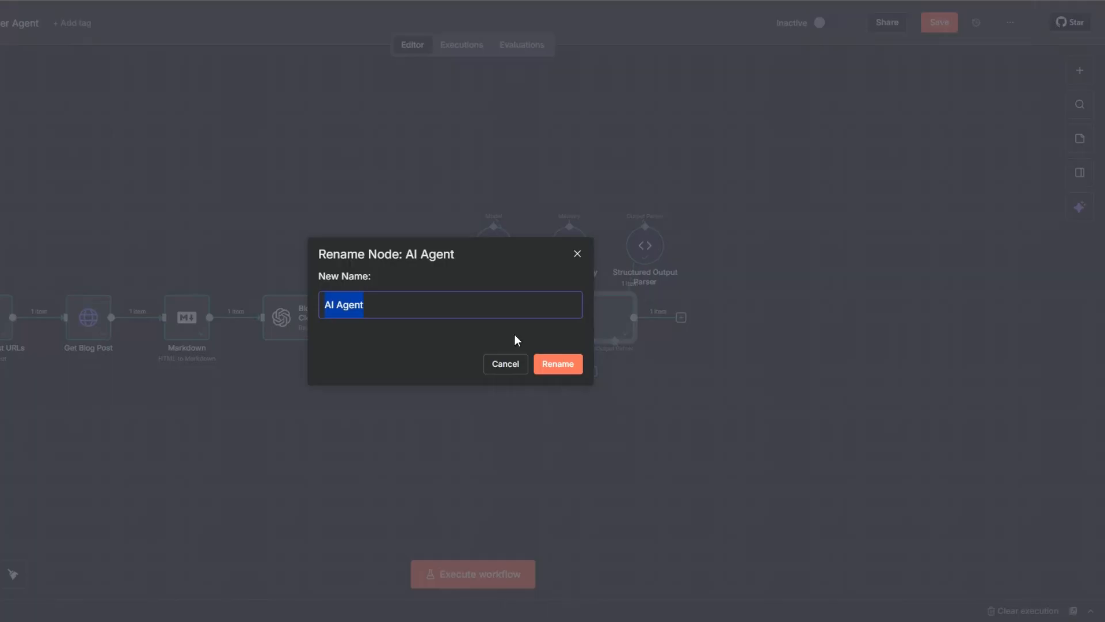
pyautogui.write('Blog Post Analyzer Agent')
pyautogui.click(558, 364)
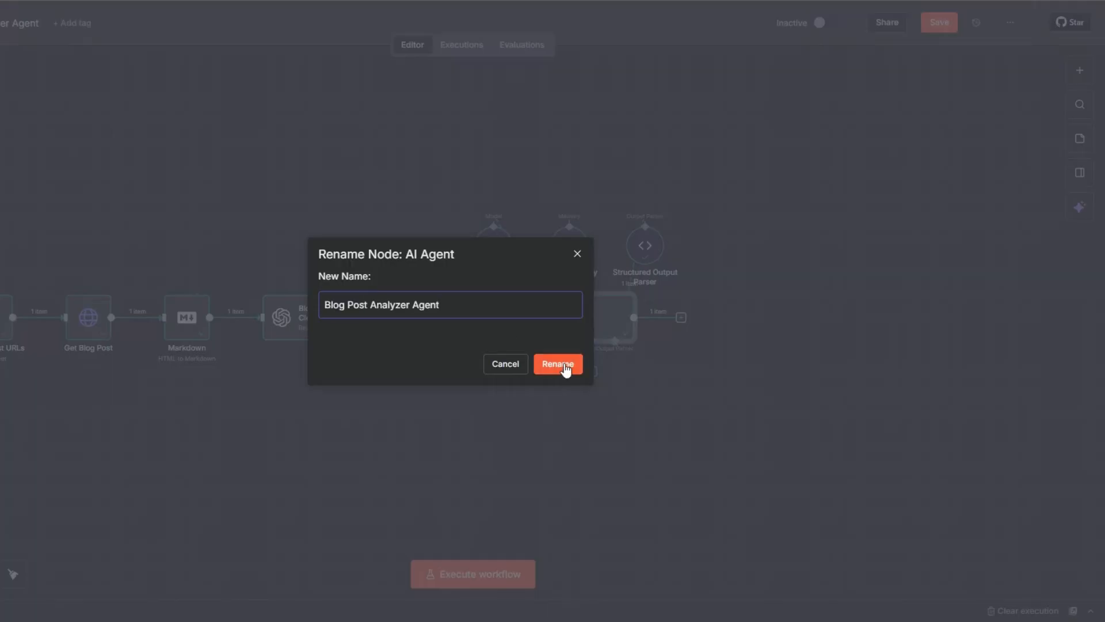
pyautogui.hotkey('ctrl', 's')
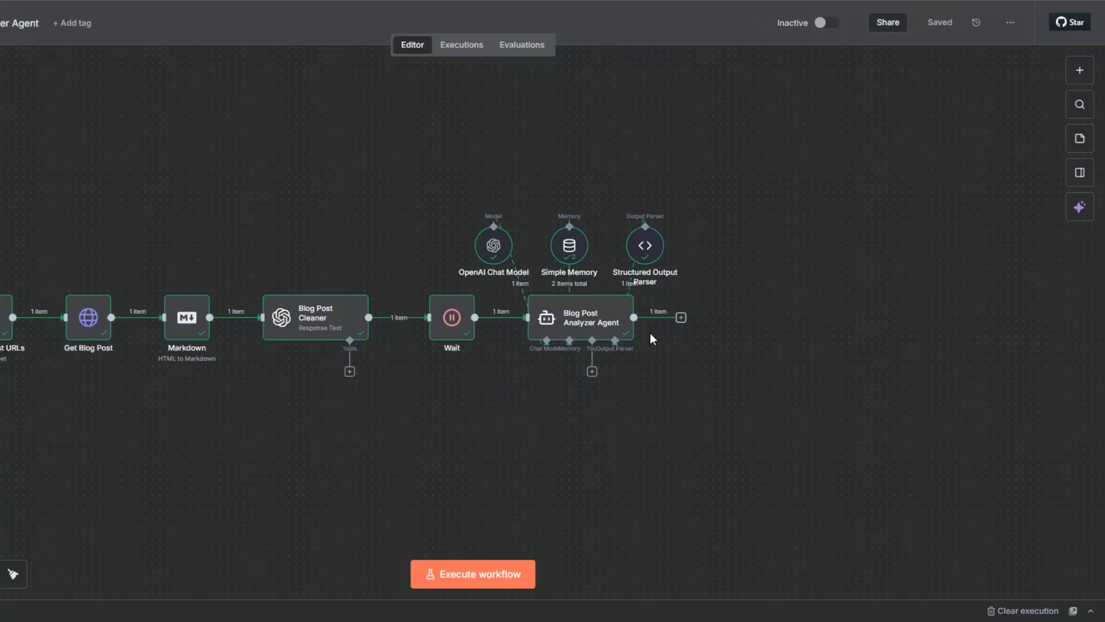
# Switch to the Google Sheet and examine its idea columns: Idea Title, Angle, Target Keywords, Word Count, Priority Score.
pyautogui.moveTo(621, 325)
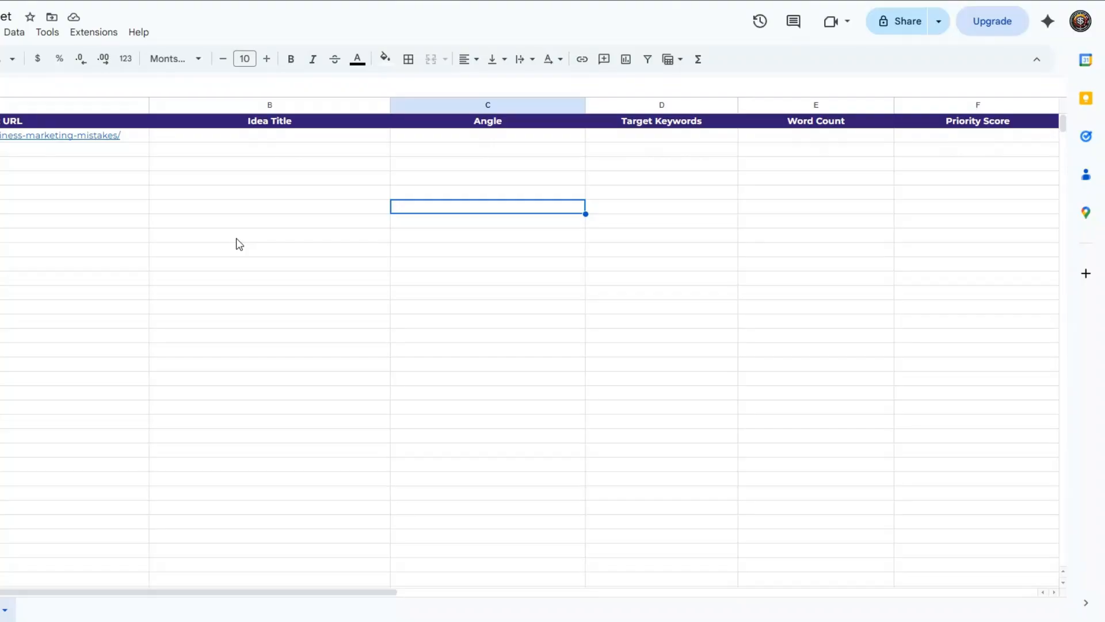
pyautogui.click(237, 237)
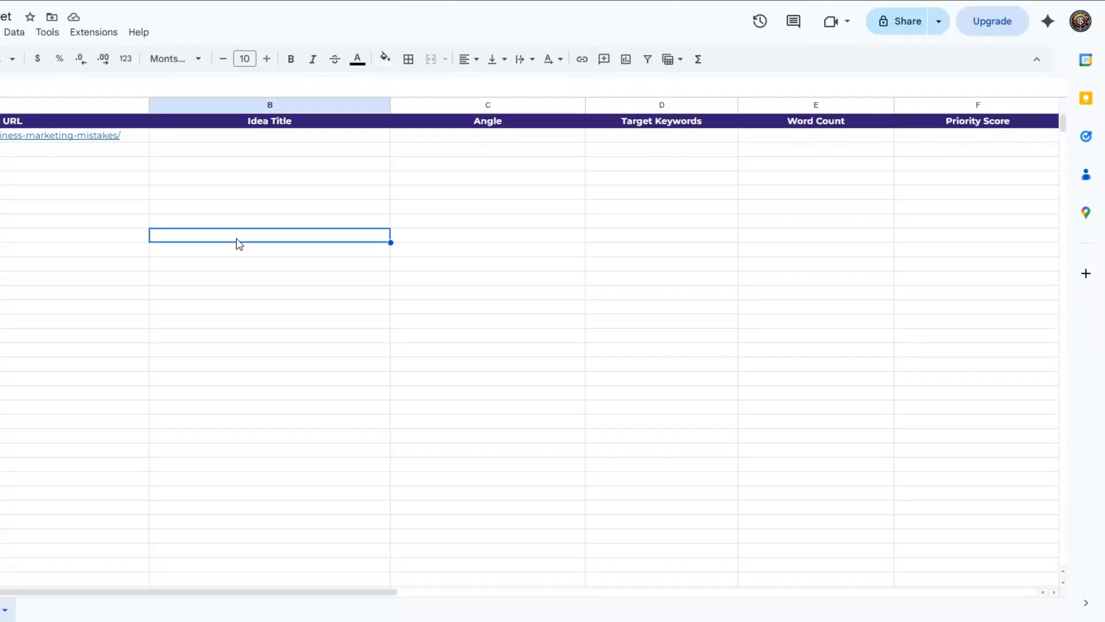
pyautogui.click(269, 196)
pyautogui.click(483, 193)
pyautogui.click(646, 196)
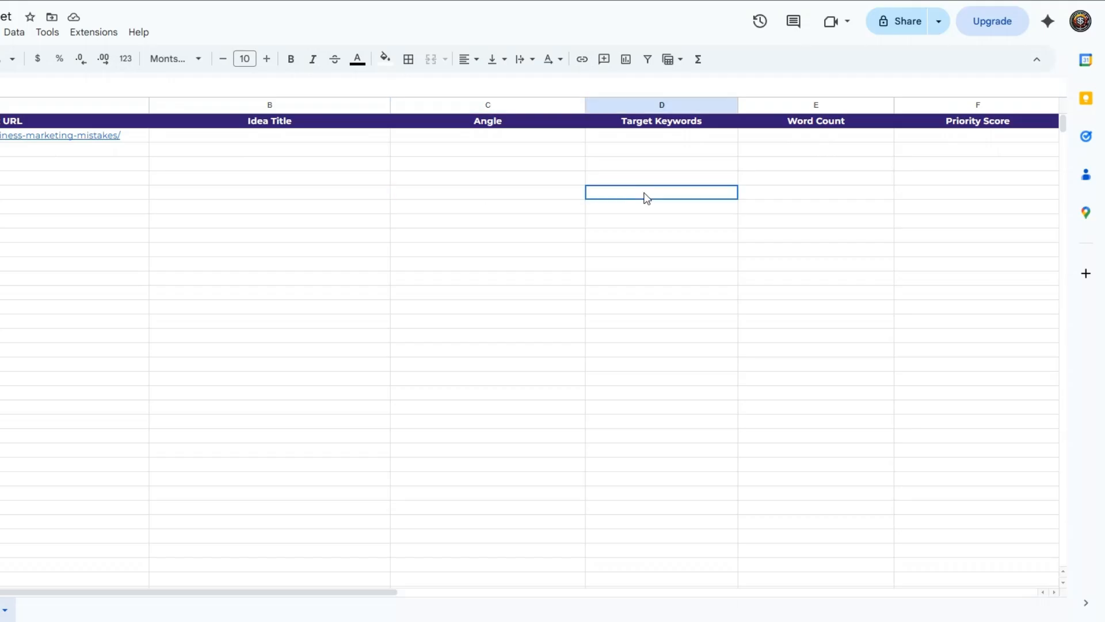
pyautogui.click(792, 181)
pyautogui.click(979, 183)
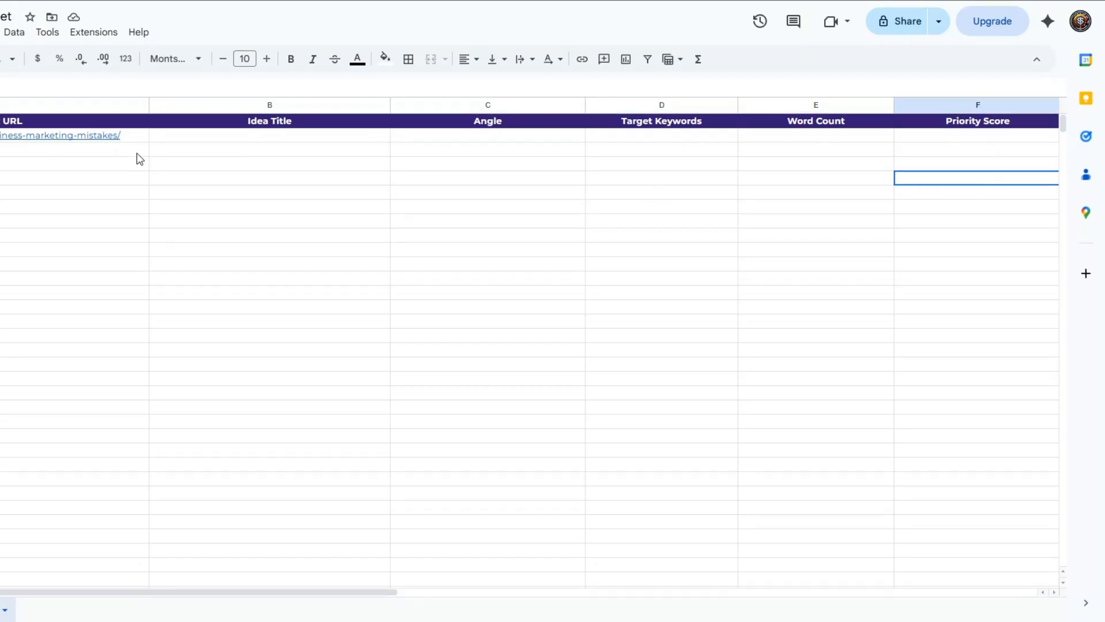
pyautogui.click(124, 141)
pyautogui.click(272, 179)
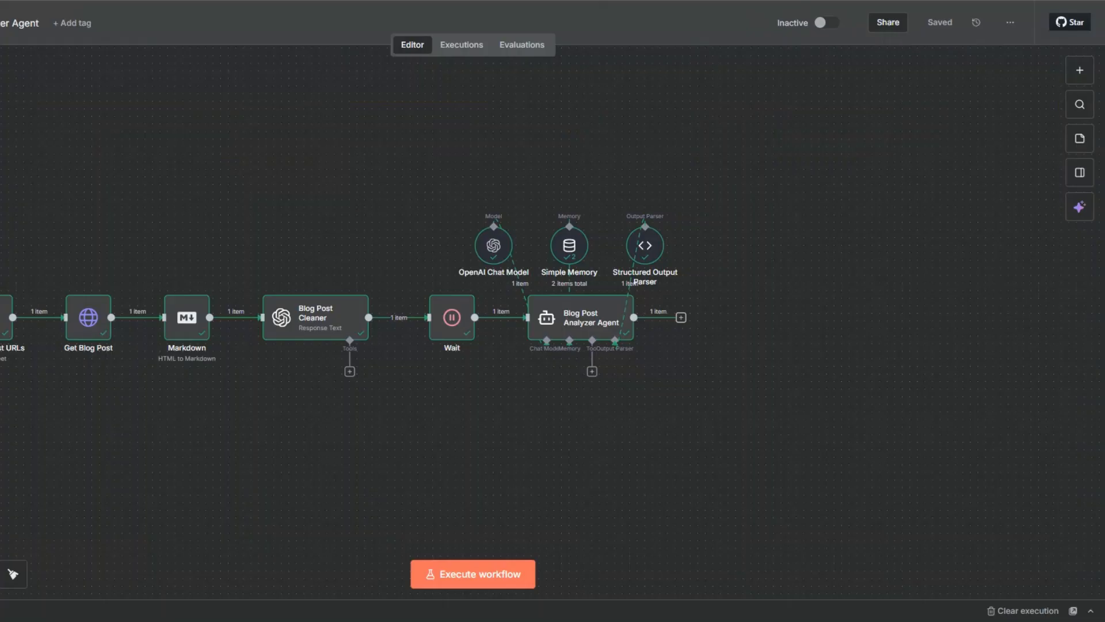
# Add an Edit Fields node after the agent, mapping idea_title, angle and suggested_titles with the "output." prefix removed from their names.
pyautogui.click(682, 318)
pyautogui.write('se')
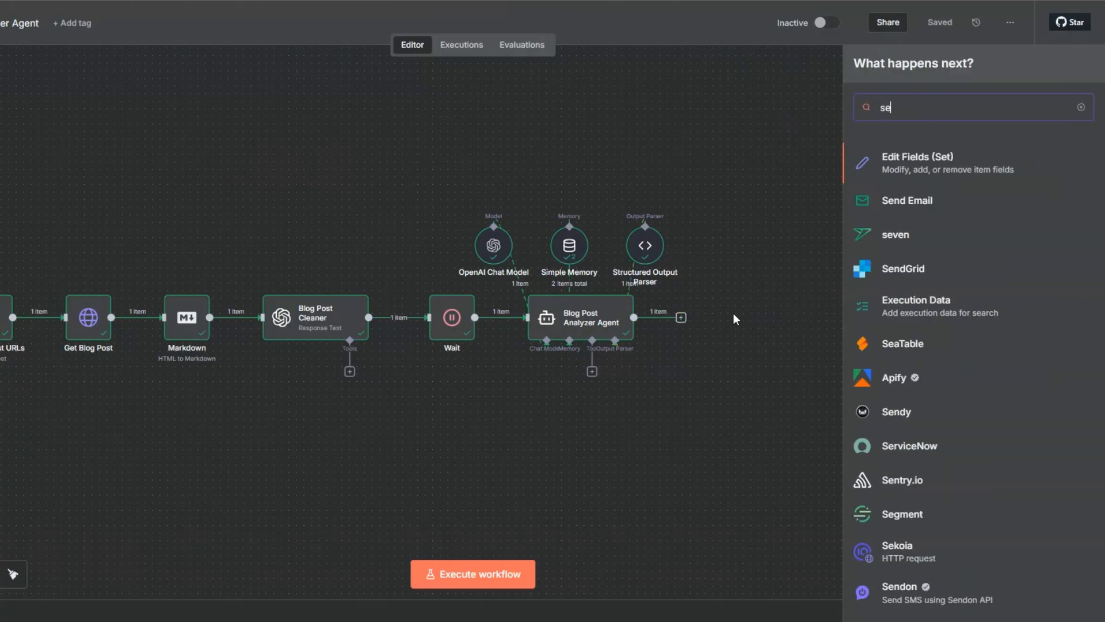
pyautogui.press('Return')
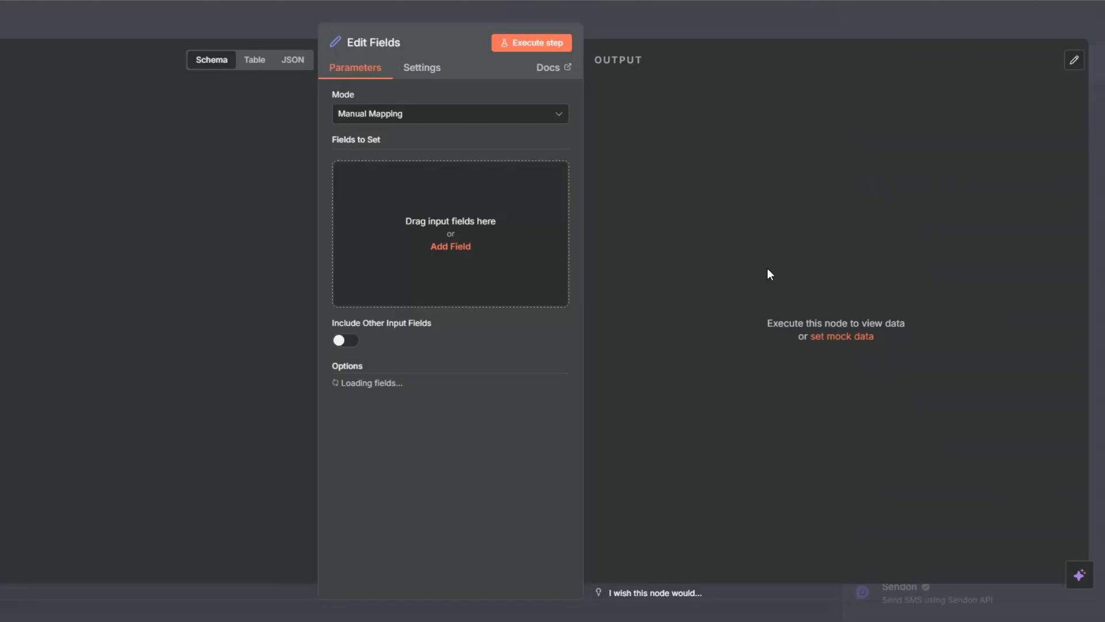
pyautogui.moveTo(120, 138); pyautogui.dragTo(600, 217)
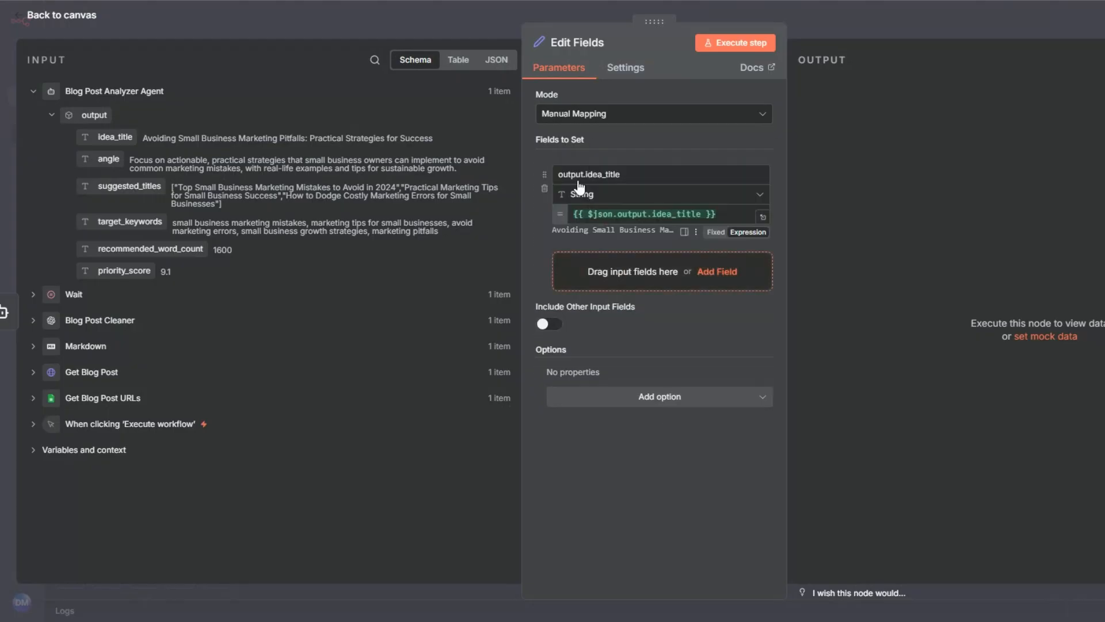
pyautogui.moveTo(585, 174); pyautogui.dragTo(547, 178)
pyautogui.press('BackSpace')
pyautogui.click(631, 172)
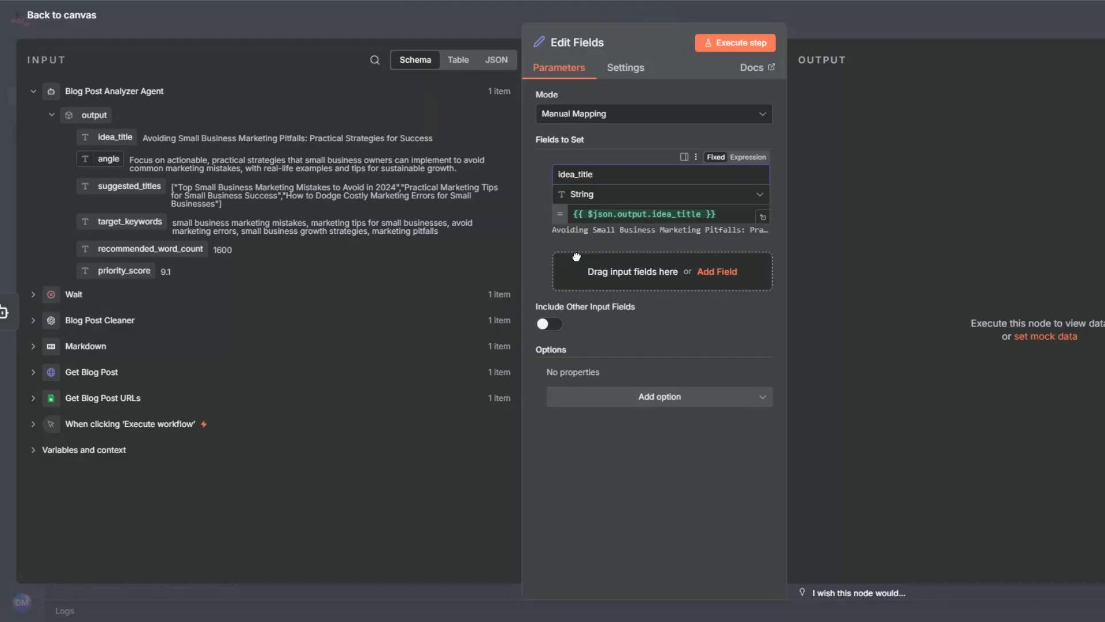
pyautogui.moveTo(576, 256); pyautogui.dragTo(557, 260)
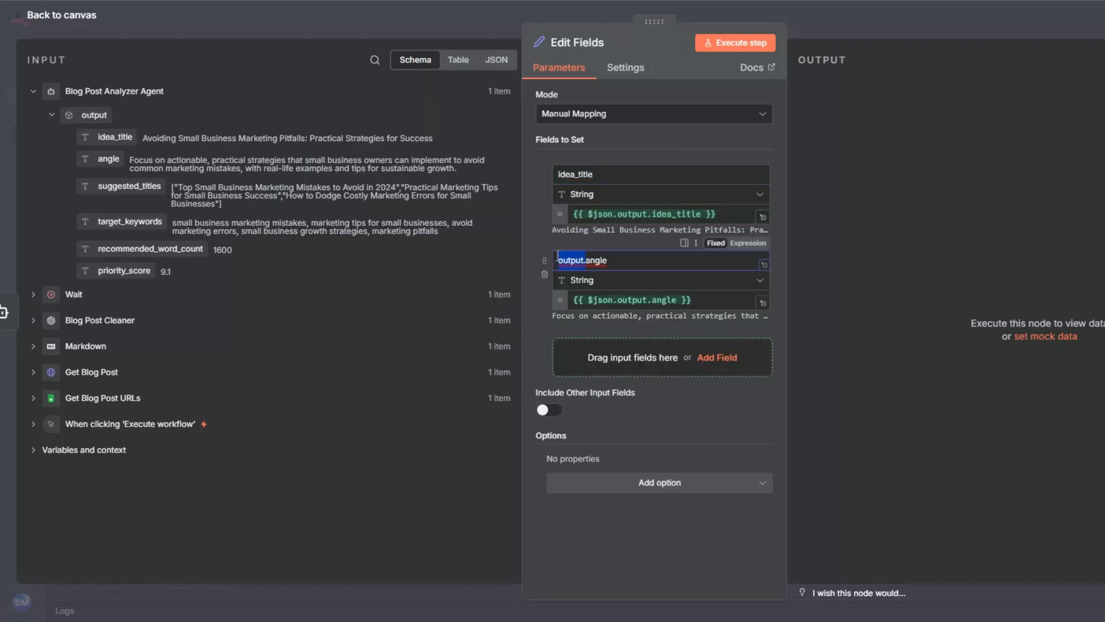
pyautogui.press('BackSpace')
pyautogui.moveTo(141, 191); pyautogui.dragTo(557, 346)
pyautogui.press('BackSpace')
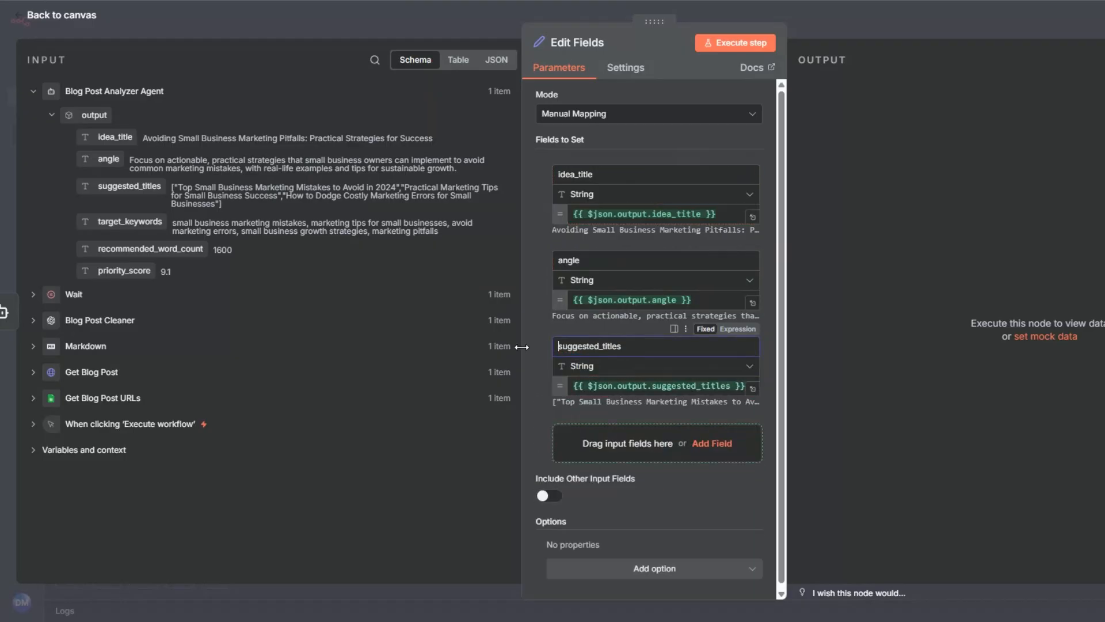
# Map target_keywords, recommended_word_count and priority_score the same way, stripping the "output." prefix, then execute the node.
pyautogui.moveTo(130, 222); pyautogui.dragTo(557, 432)
pyautogui.press('BackSpace')
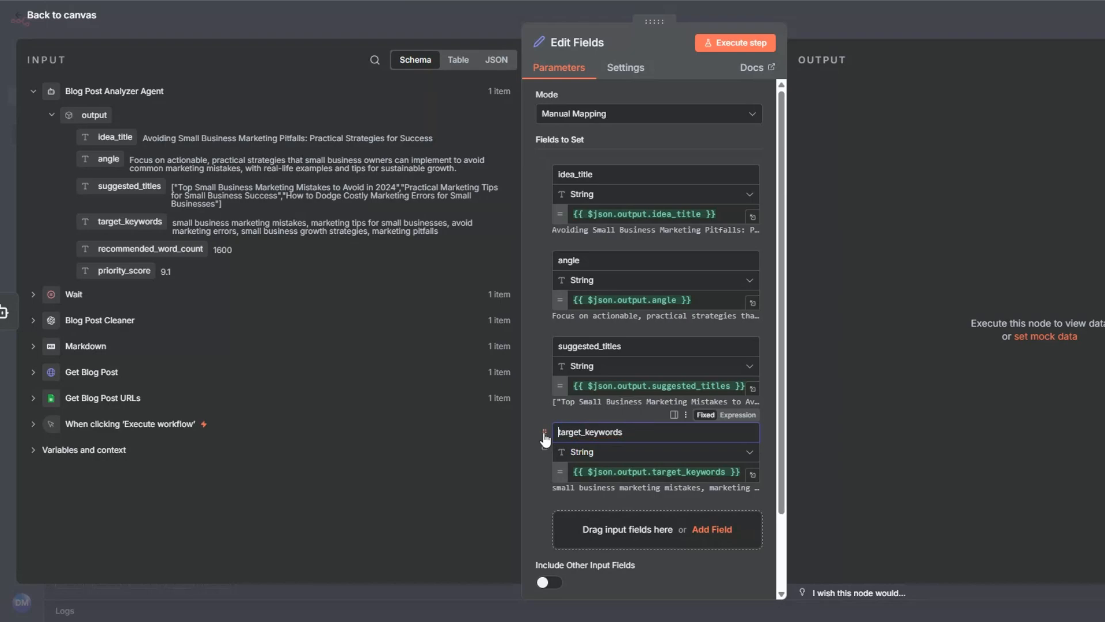
pyautogui.scroll(-2, 547, 439)
pyautogui.moveTo(144, 248); pyautogui.dragTo(533, 429)
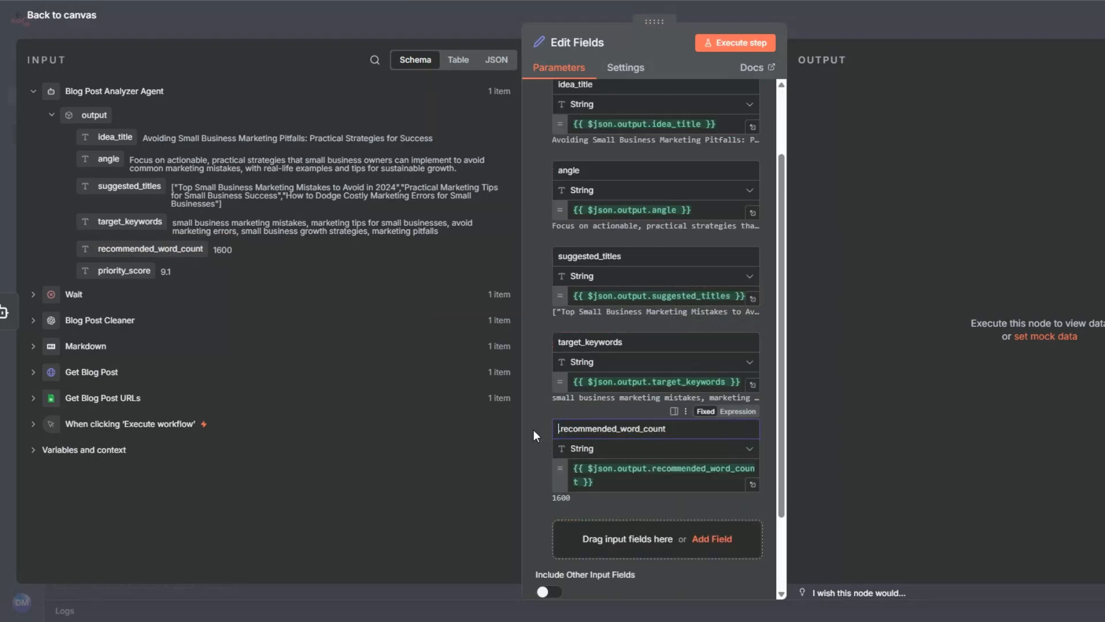
pyautogui.press('BackSpace')
pyautogui.moveTo(124, 271); pyautogui.dragTo(614, 536)
pyautogui.scroll(-3, 605, 461)
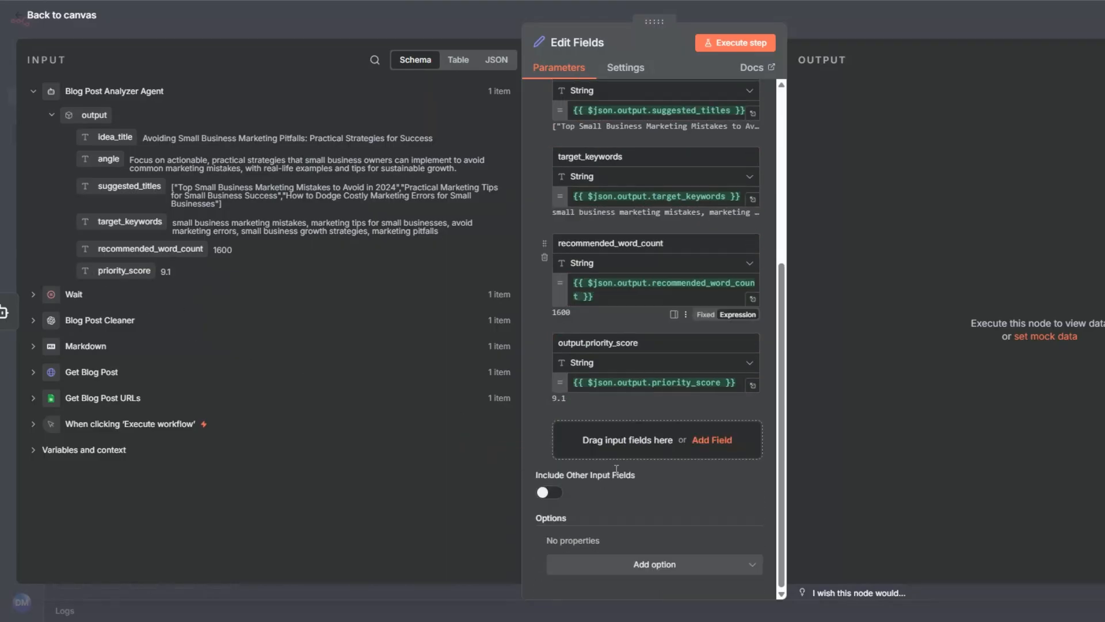
pyautogui.click(588, 346)
pyautogui.press('BackSpace')
pyautogui.press('BackSpace')
pyautogui.press('BackSpace')
pyautogui.press('BackSpace')
pyautogui.press('BackSpace')
pyautogui.press('BackSpace')
pyautogui.press('BackSpace')
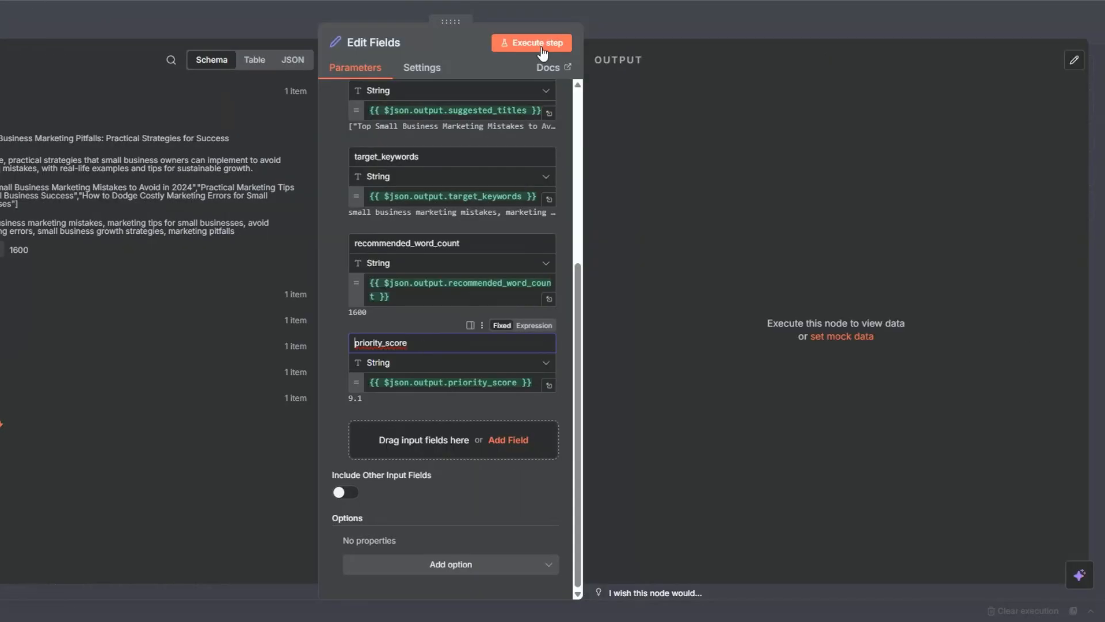
pyautogui.click(541, 48)
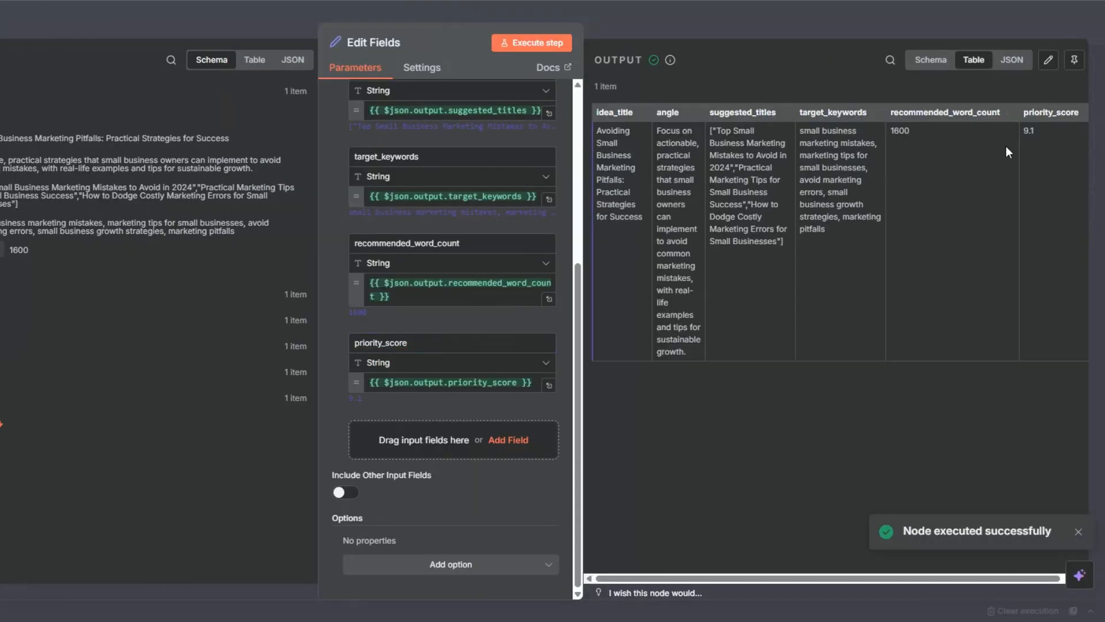
pyautogui.press('Escape')
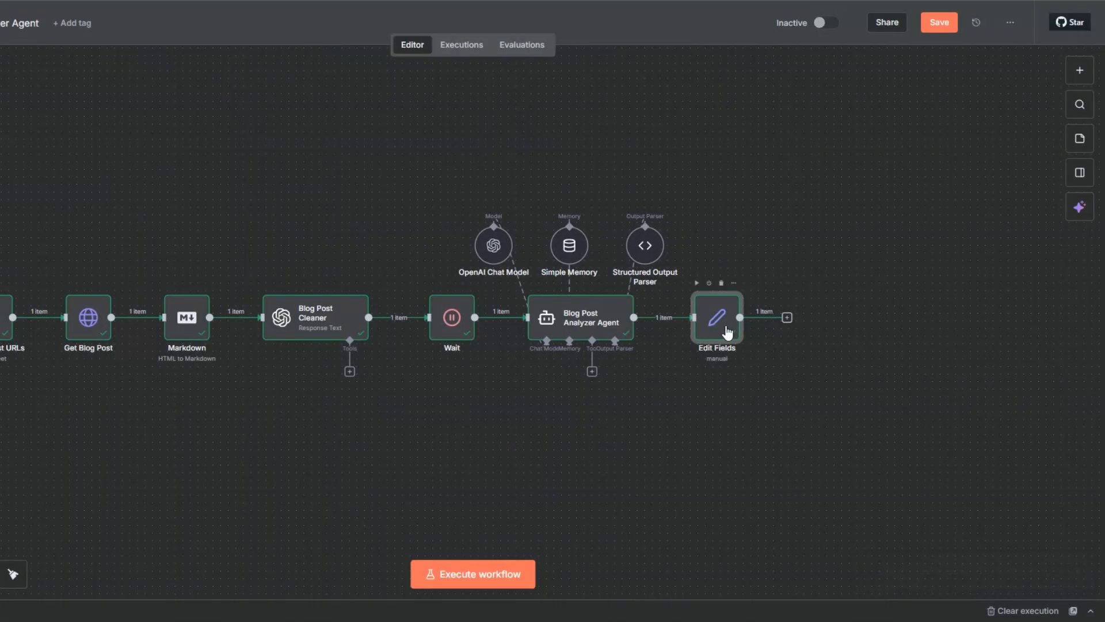
# Rename the Edit Fields node to "Set Blog Post Fields" and save the workflow.
pyautogui.press('F2')
pyautogui.click(346, 306)
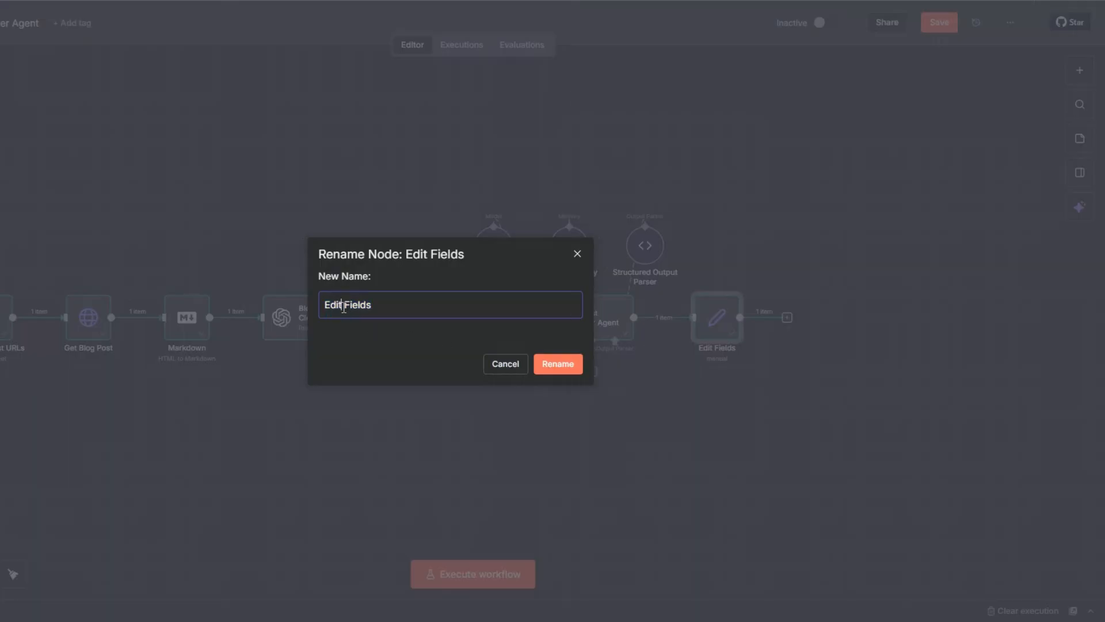
pyautogui.write('Set Blog Post')
pyautogui.click(561, 364)
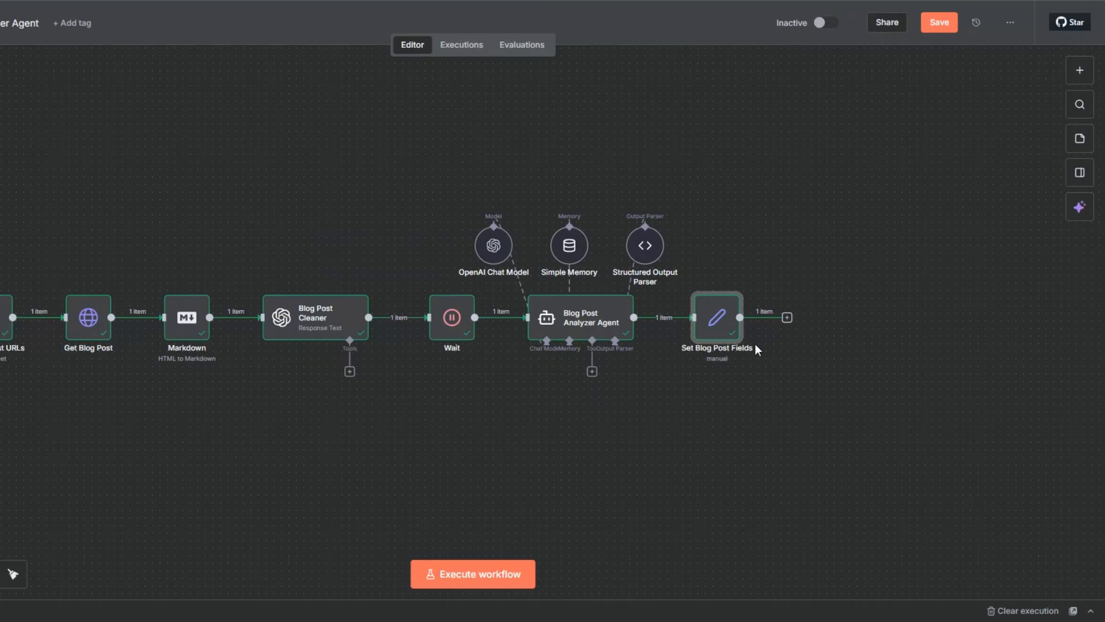
pyautogui.hotkey('ctrl', 's')
# Add a Wait node after Set Blog Post Fields with a wait amount of 2 seconds.
pyautogui.click(786, 317)
pyautogui.write('w')
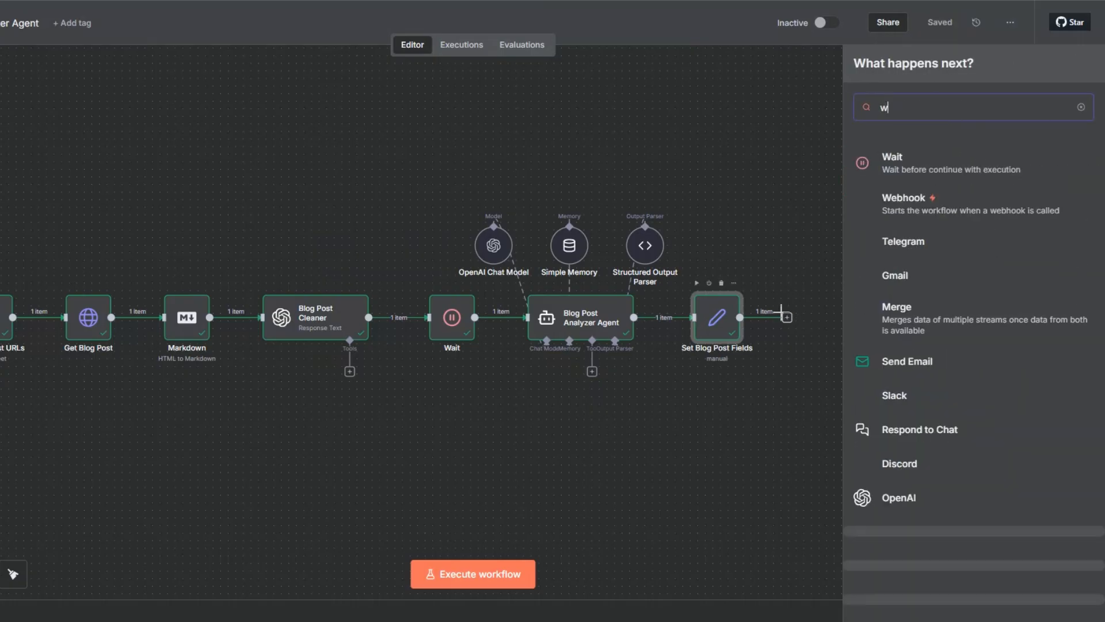
pyautogui.write('ait')
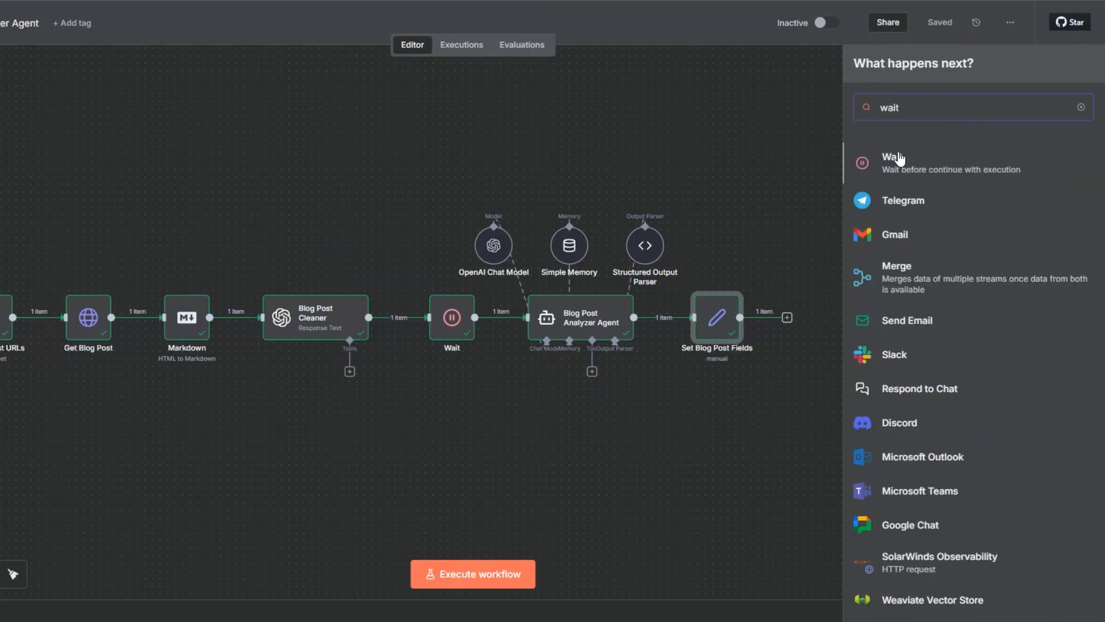
pyautogui.click(899, 159)
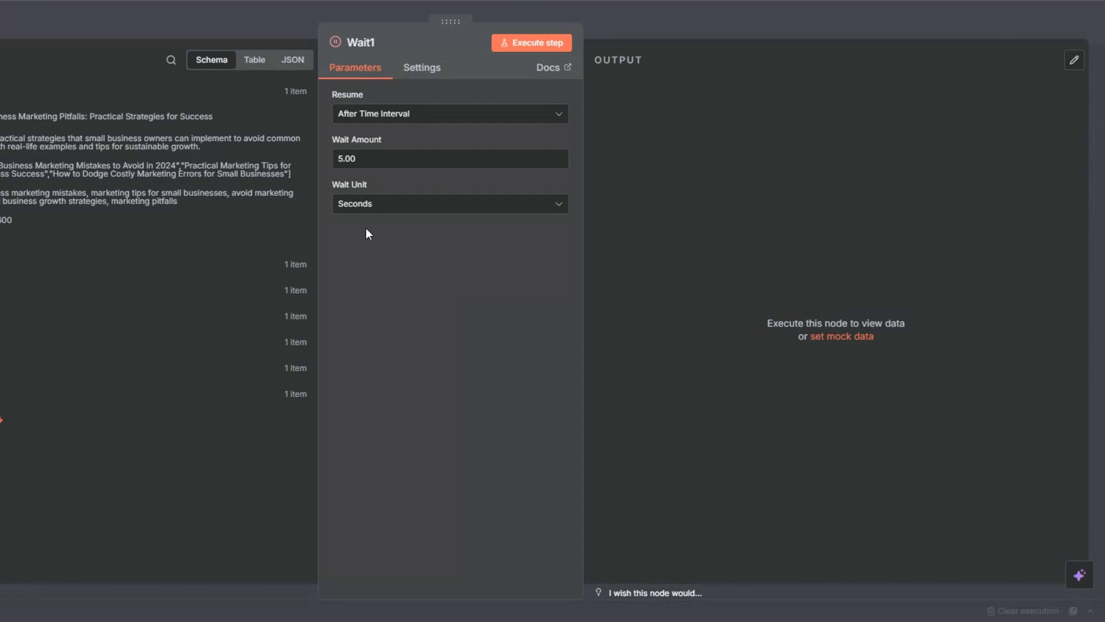
pyautogui.click(337, 158)
pyautogui.moveTo(337, 156); pyautogui.dragTo(329, 157)
pyautogui.write('2')
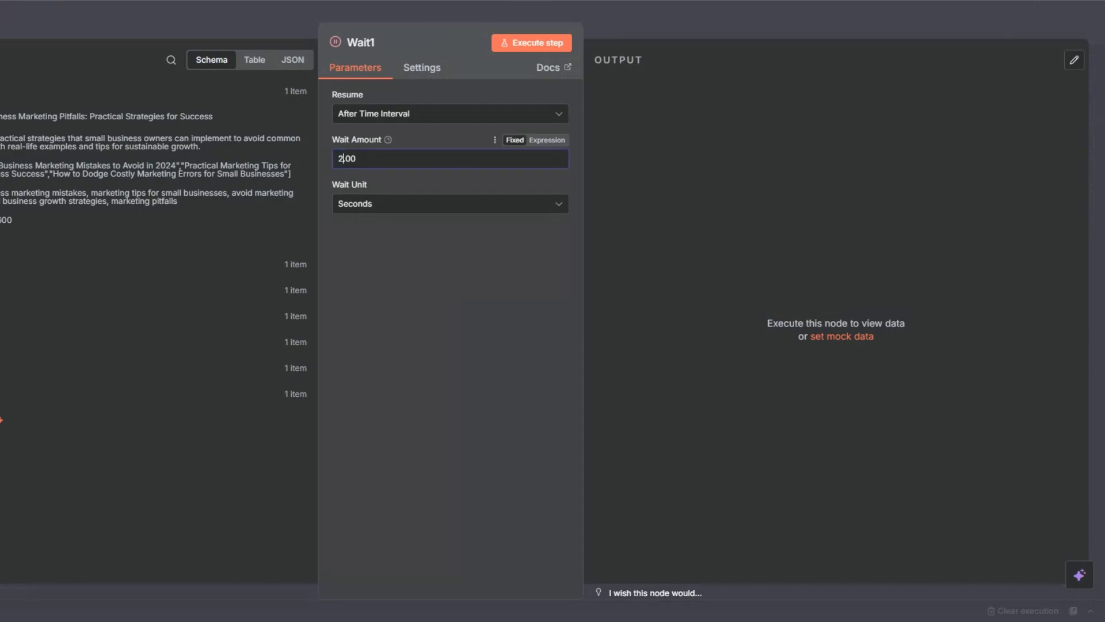
pyautogui.press('Escape')
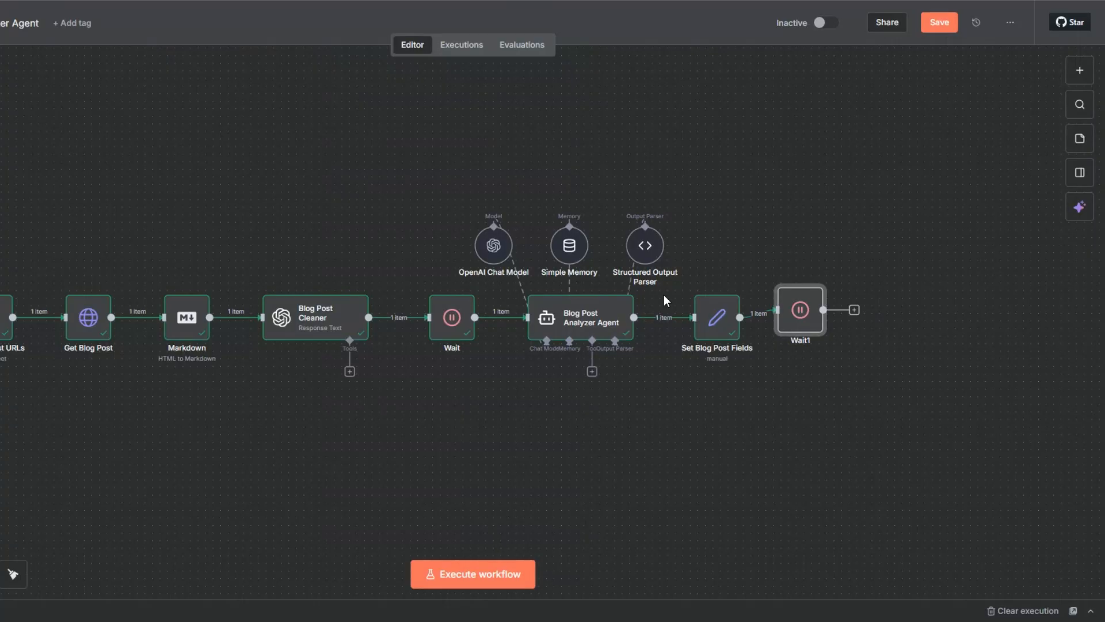
# Rename the new Wait node to "Wait 2 Seconds" and execute it.
pyautogui.press('F2')
pyautogui.click(362, 310)
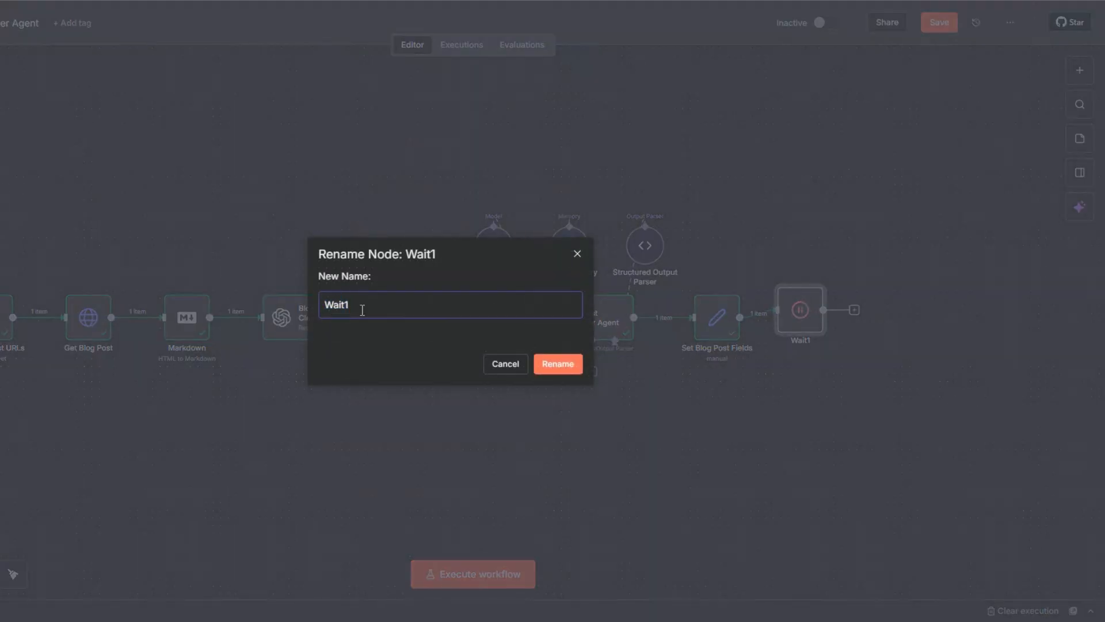
pyautogui.press('BackSpace')
pyautogui.write('2 Seconds')
pyautogui.press('Return')
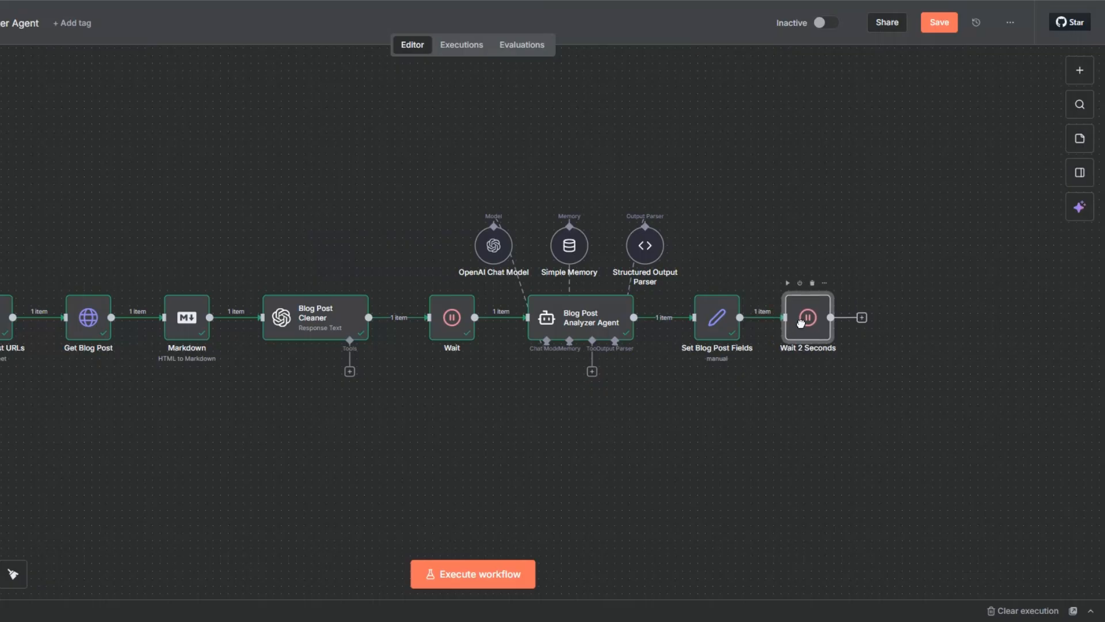
pyautogui.click(889, 364)
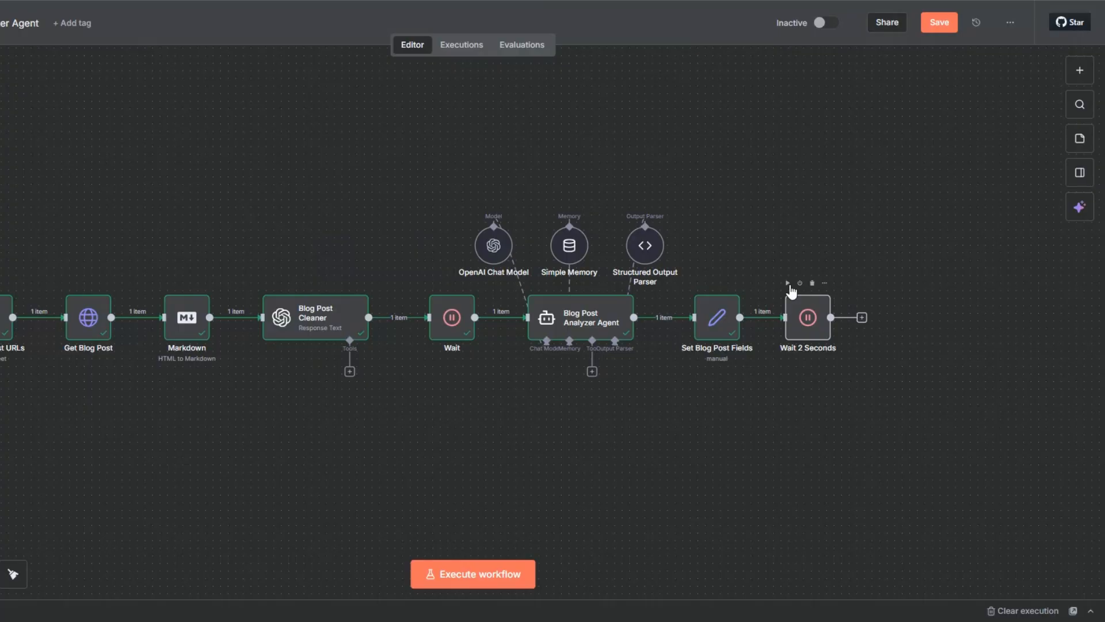
pyautogui.click(787, 283)
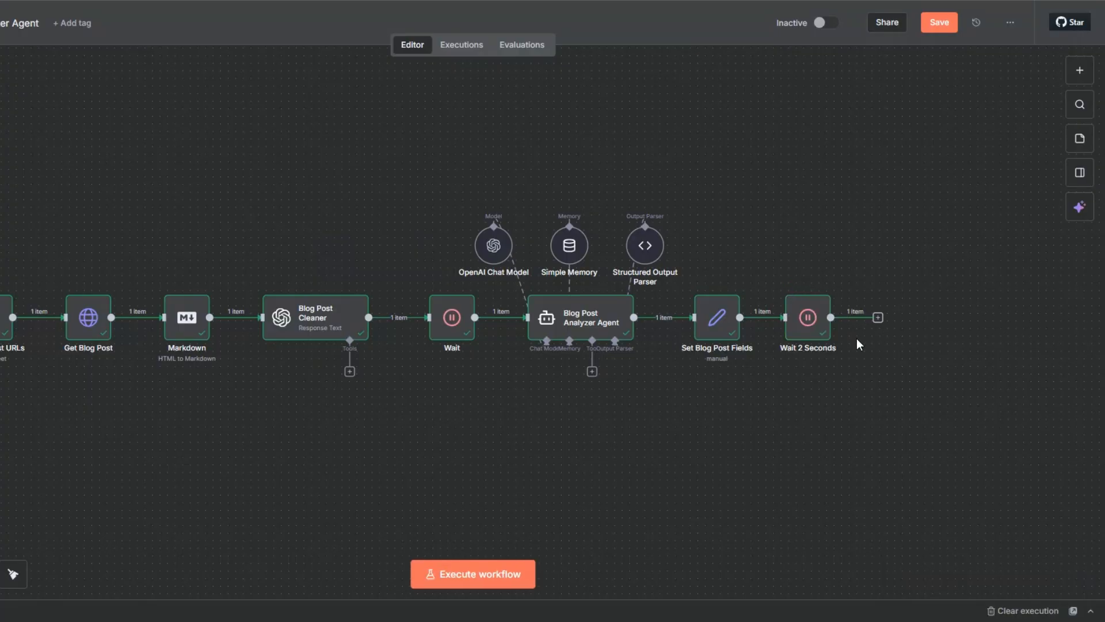
# Add a Gmail "Send a message" node after the Wait 2 Seconds node.
pyautogui.click(878, 317)
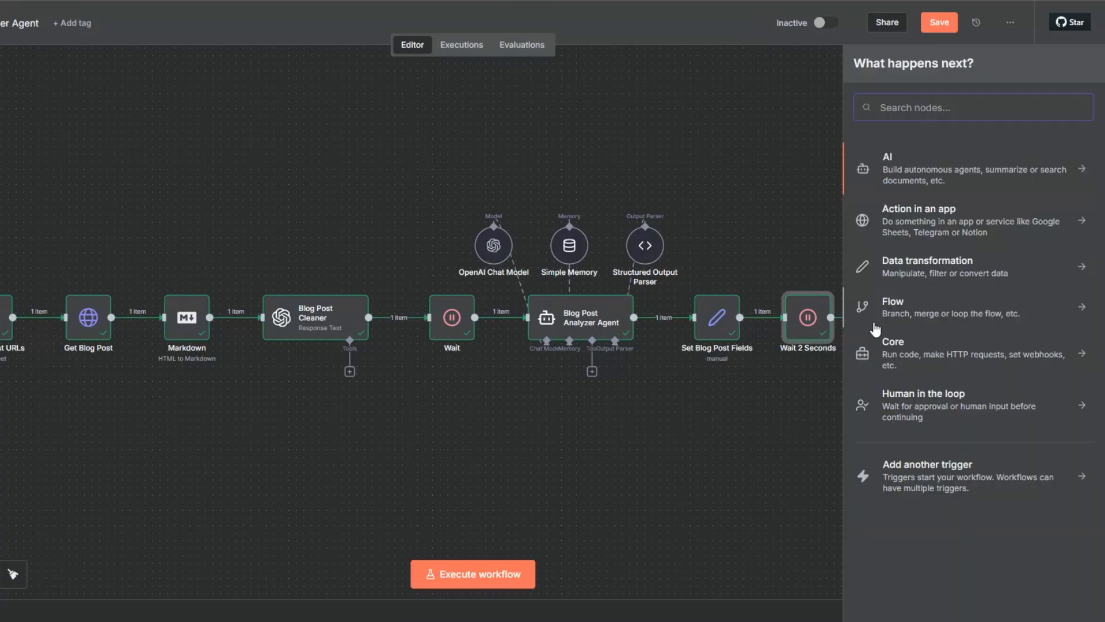
pyautogui.write('gmail')
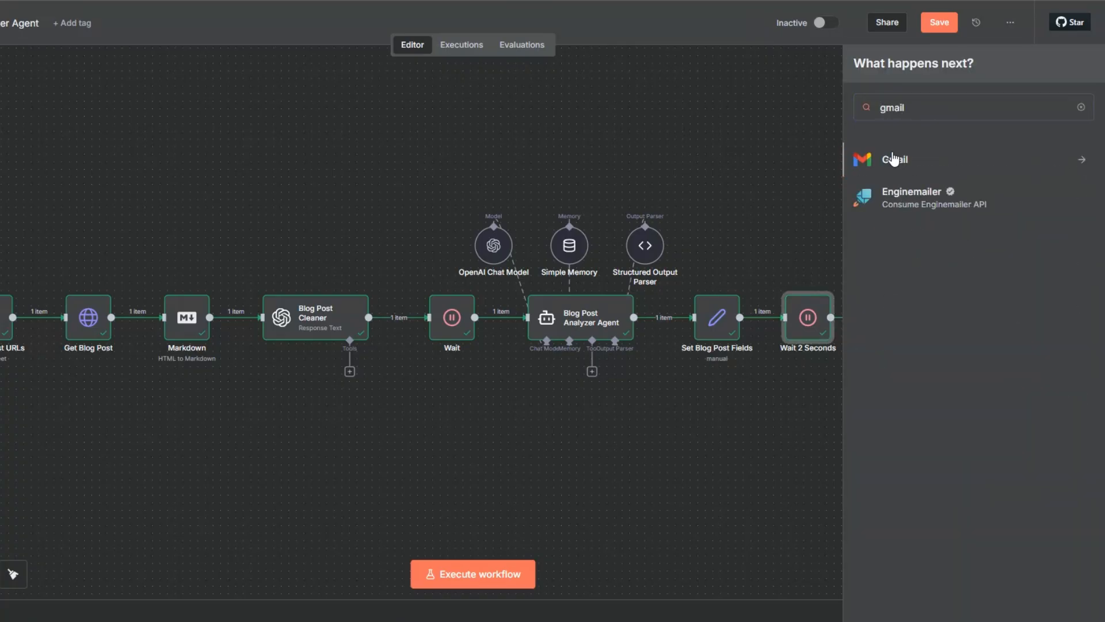
pyautogui.click(895, 162)
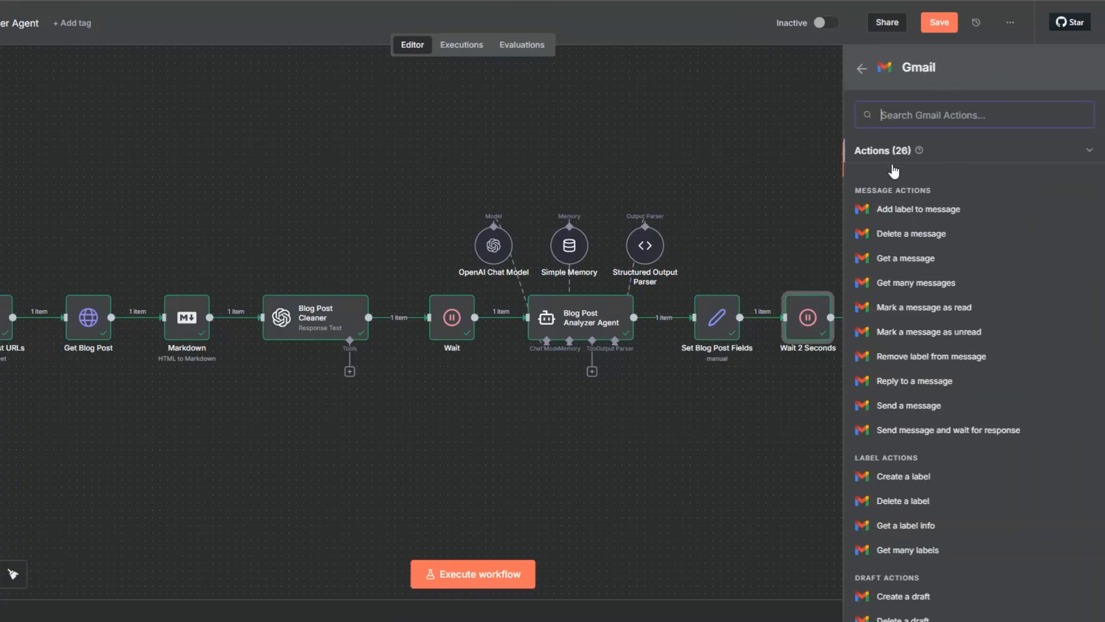
pyautogui.click(908, 407)
pyautogui.click(378, 115)
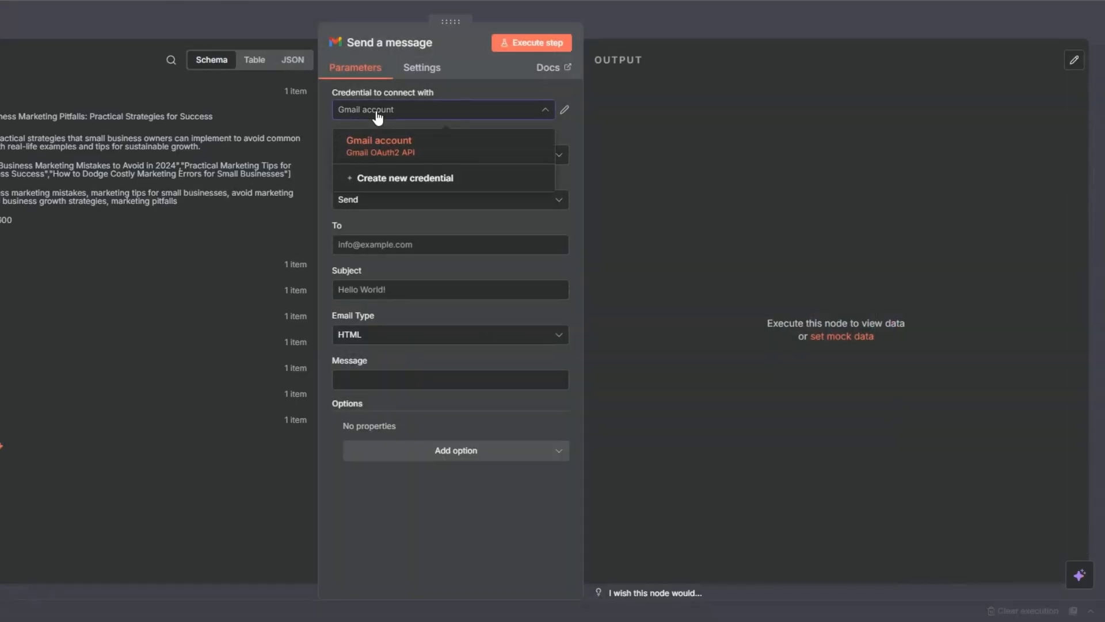
pyautogui.click(378, 110)
pyautogui.click(377, 110)
pyautogui.click(375, 178)
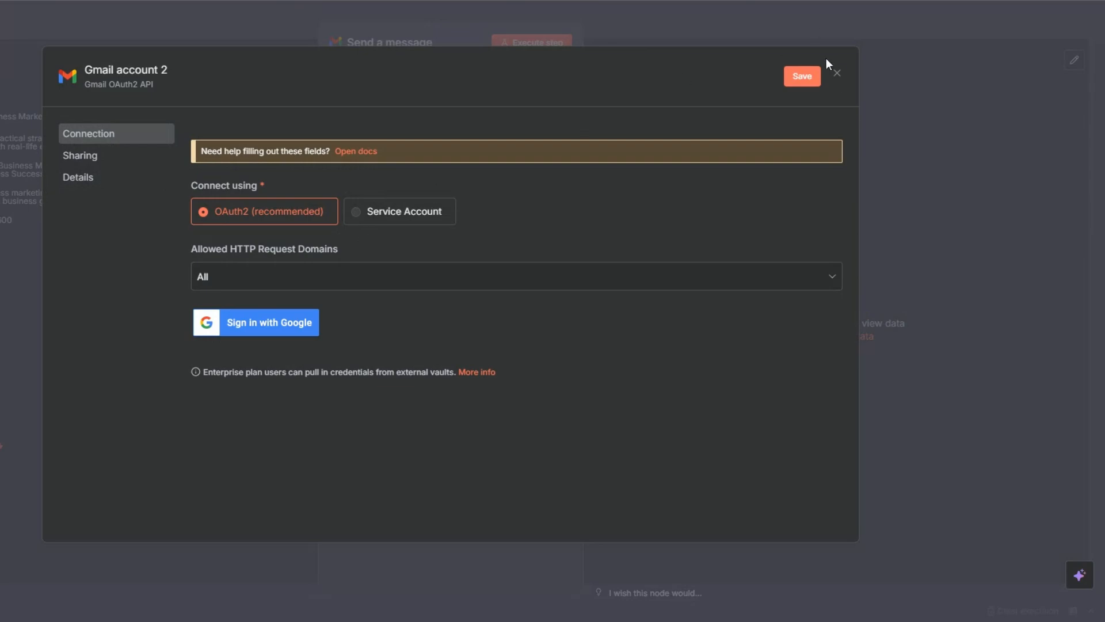
pyautogui.click(836, 73)
pyautogui.click(491, 339)
# Address the email to the user's e-mail address with subject "New Blog Idea Generated Successfully.", Text type, and the blog idea summary message.
pyautogui.click(387, 246)
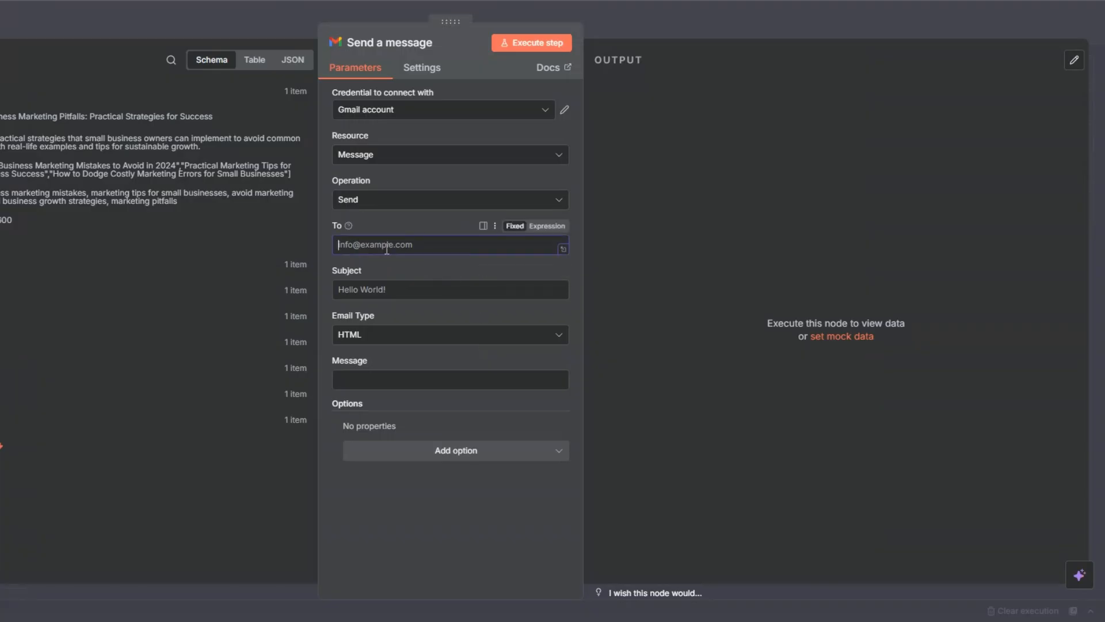
pyautogui.click(408, 270)
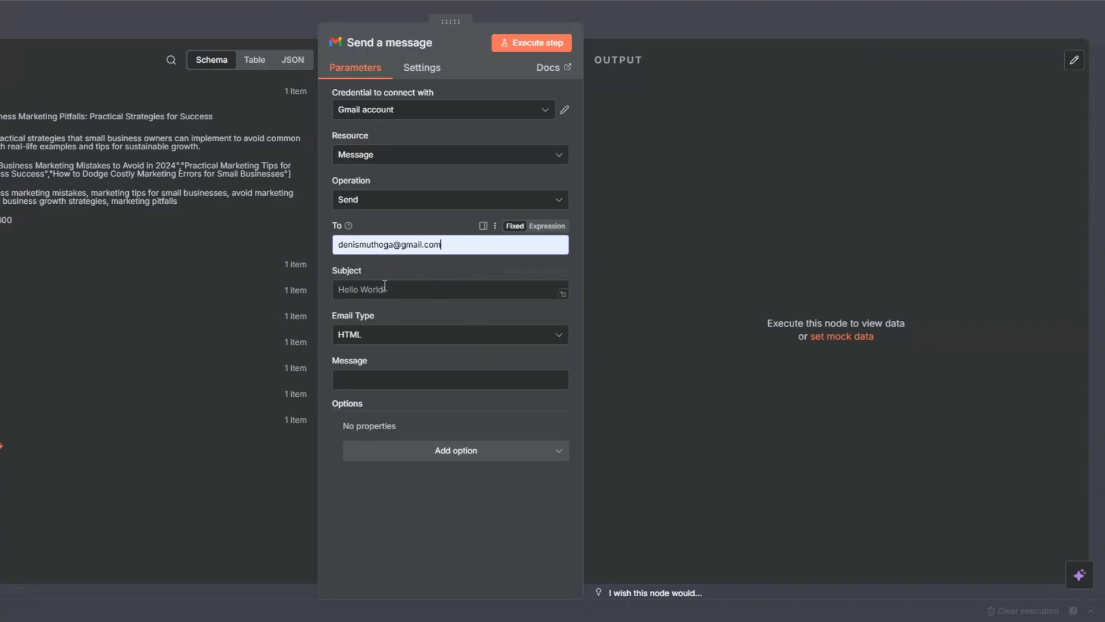
pyautogui.click(374, 290)
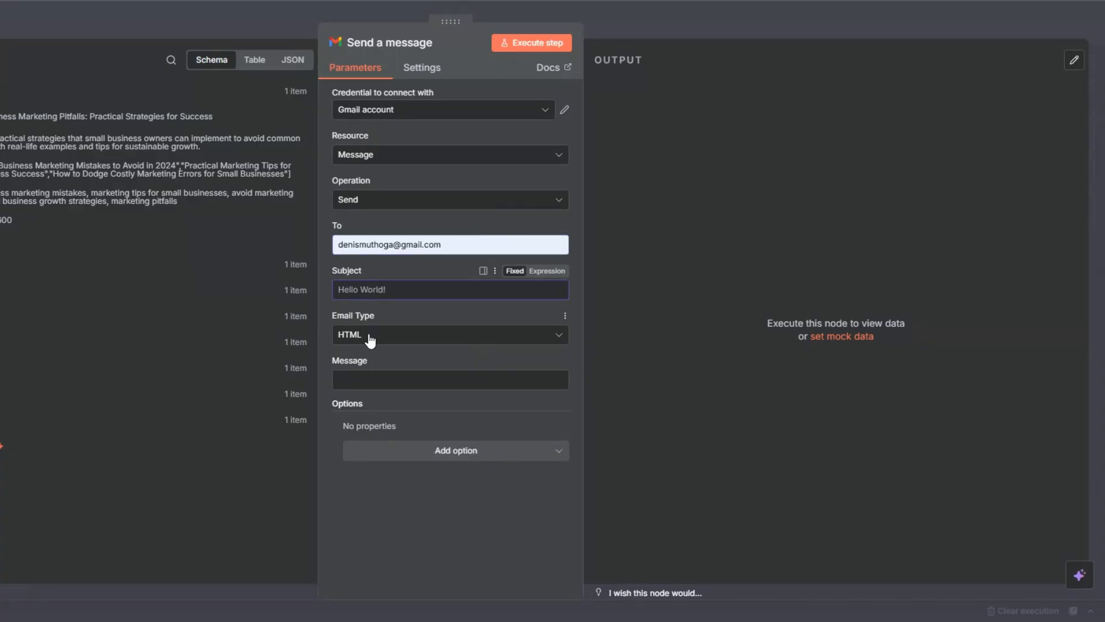
pyautogui.click(366, 380)
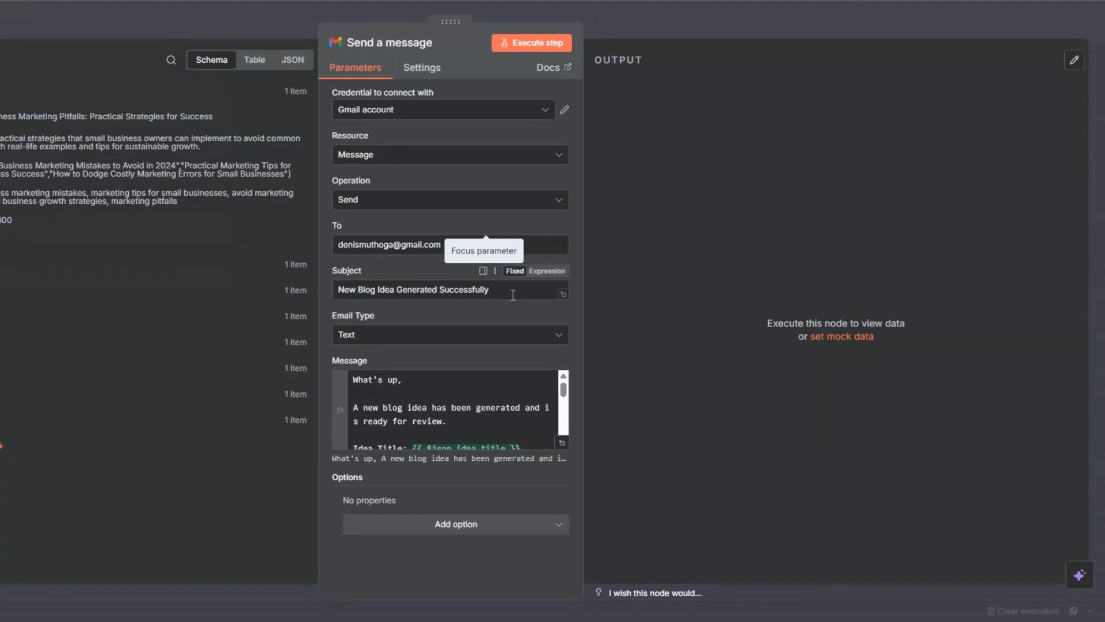
pyautogui.click(514, 295)
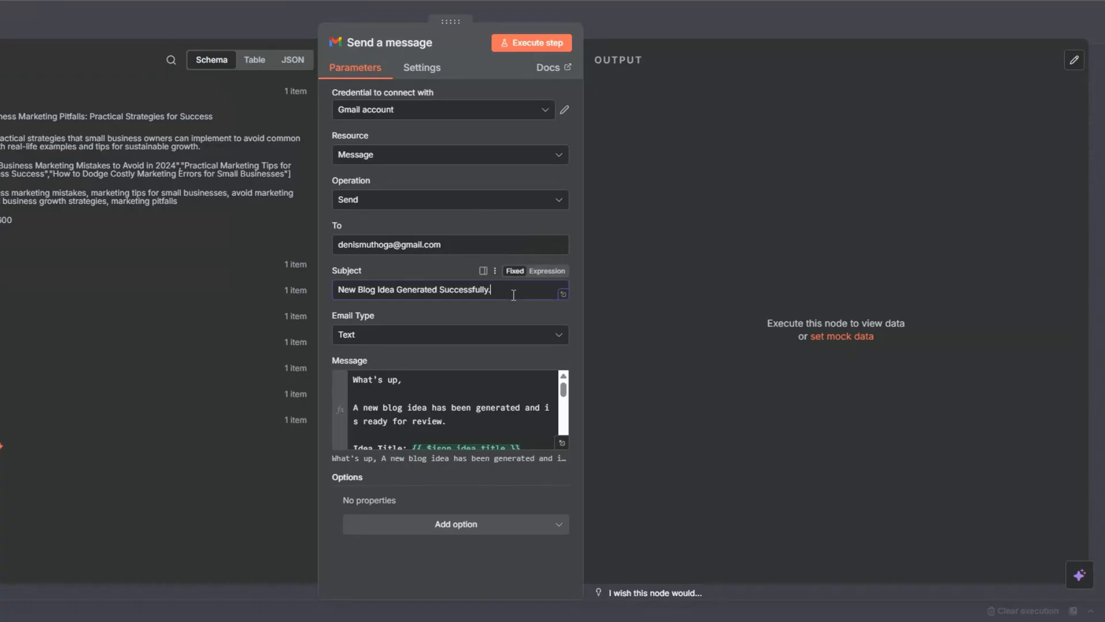
# Open the message in the expression editor to check the mapped blog idea fields.
pyautogui.click(560, 444)
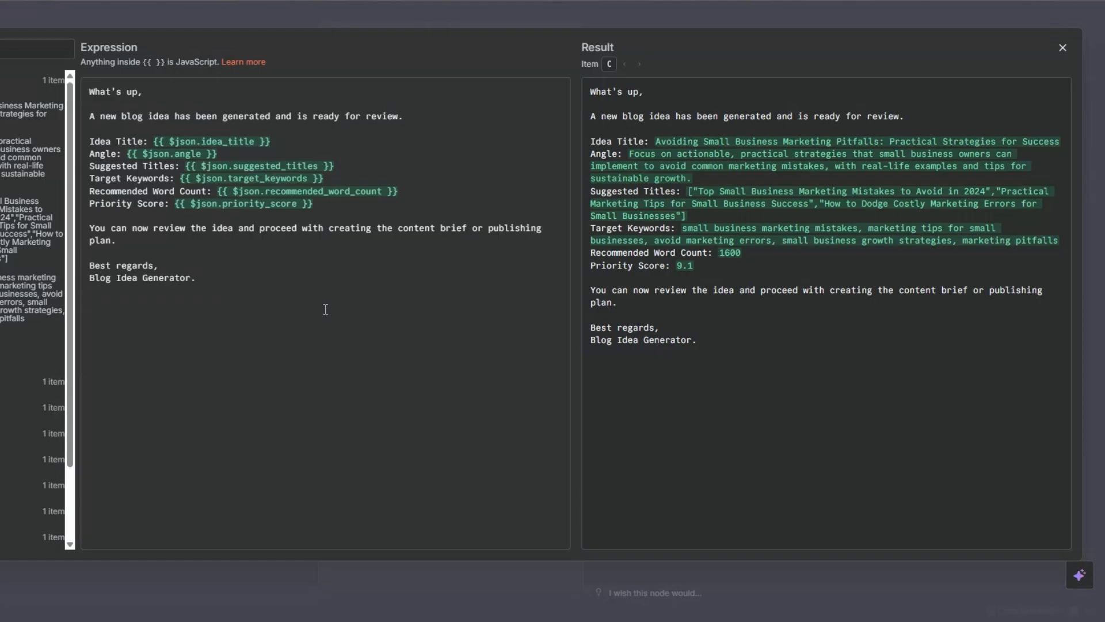
pyautogui.click(374, 166)
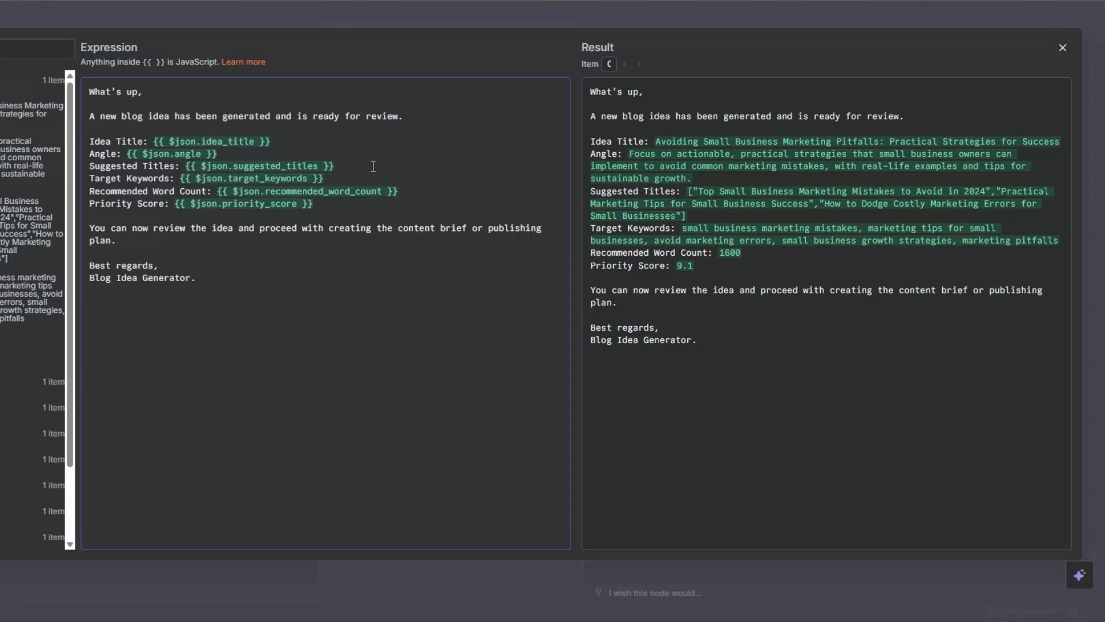
pyautogui.click(420, 179)
pyautogui.click(346, 213)
pyautogui.press('Escape')
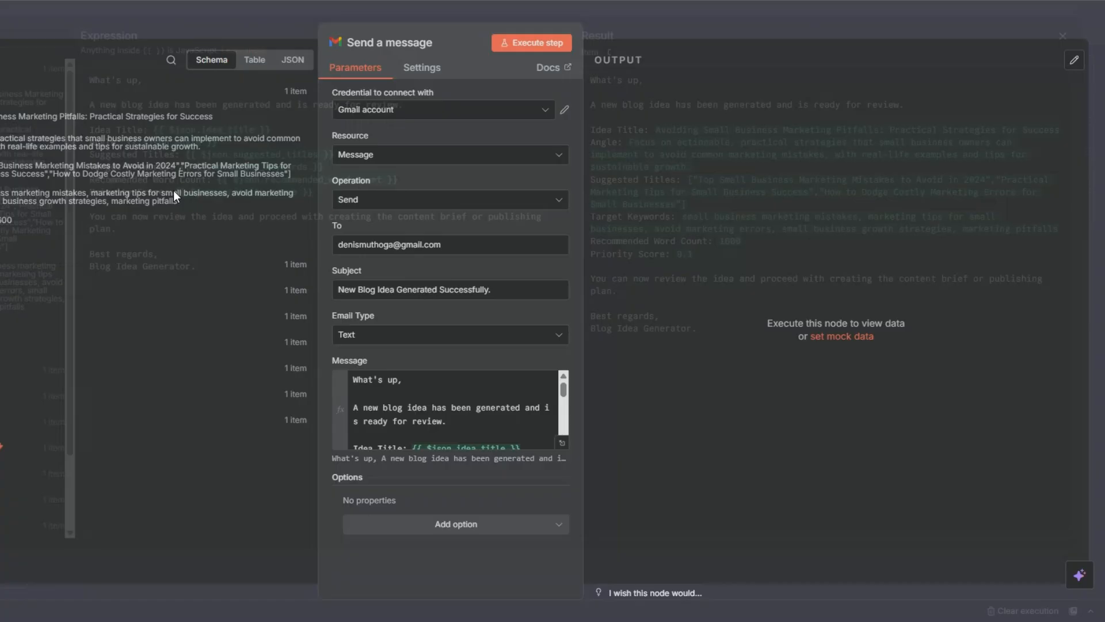
# Add the Append n8n Attribution option switched off and execute the Gmail node.
pyautogui.click(449, 521)
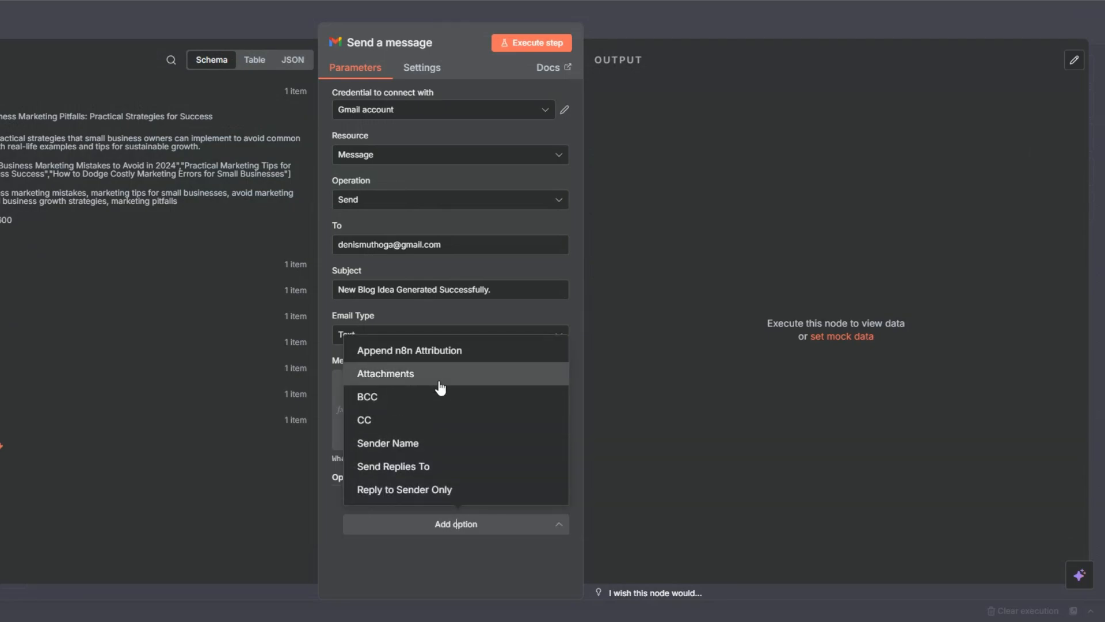
pyautogui.click(428, 351)
pyautogui.click(365, 520)
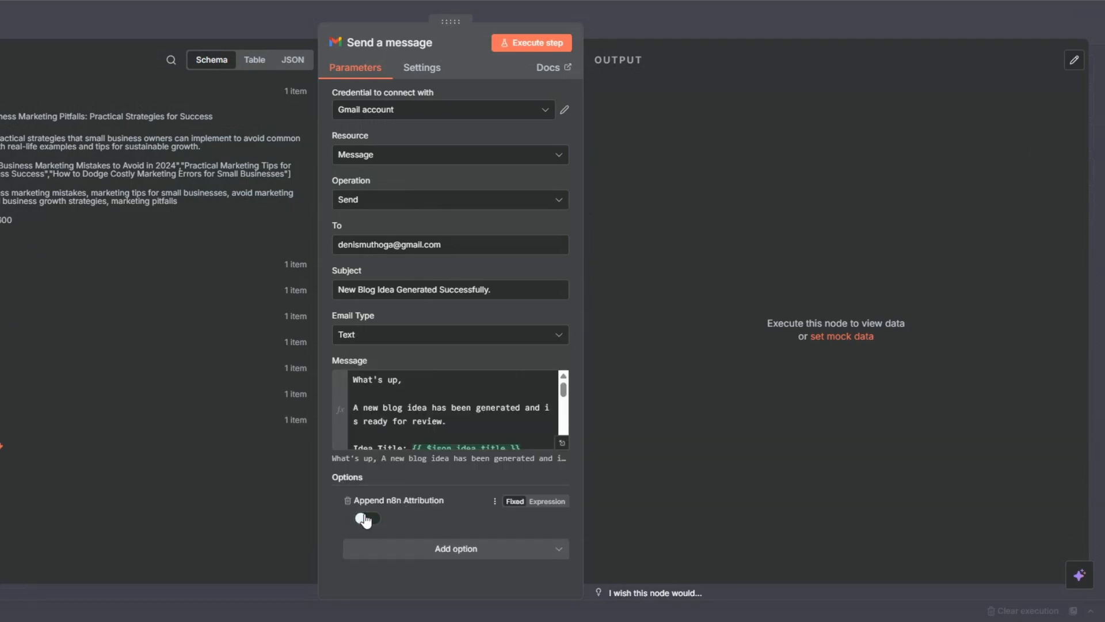
pyautogui.click(521, 44)
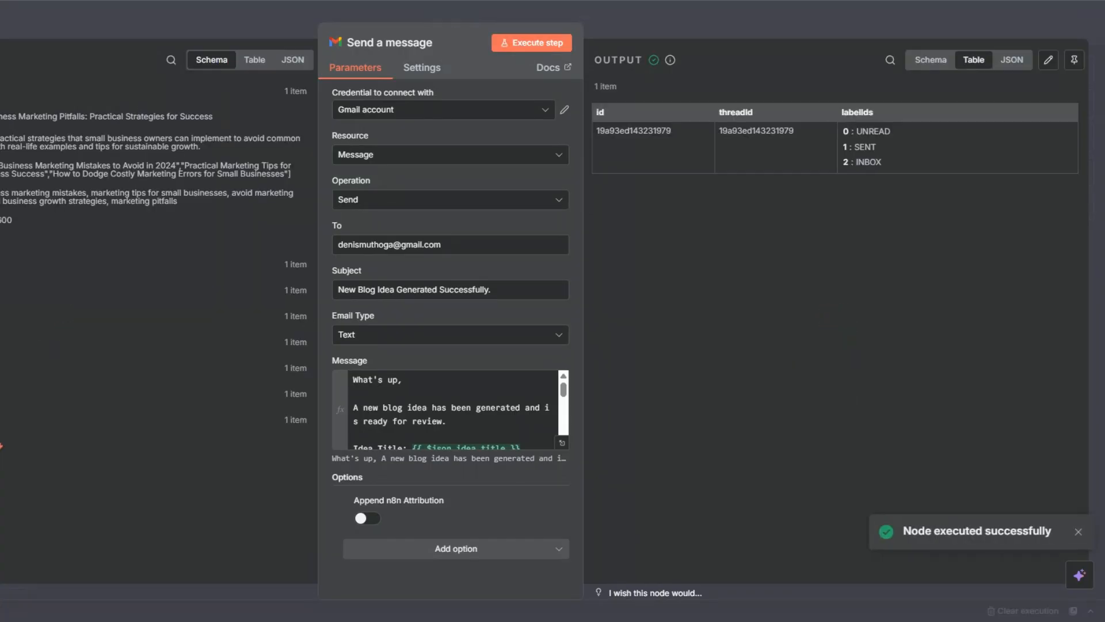
pyautogui.press('Escape')
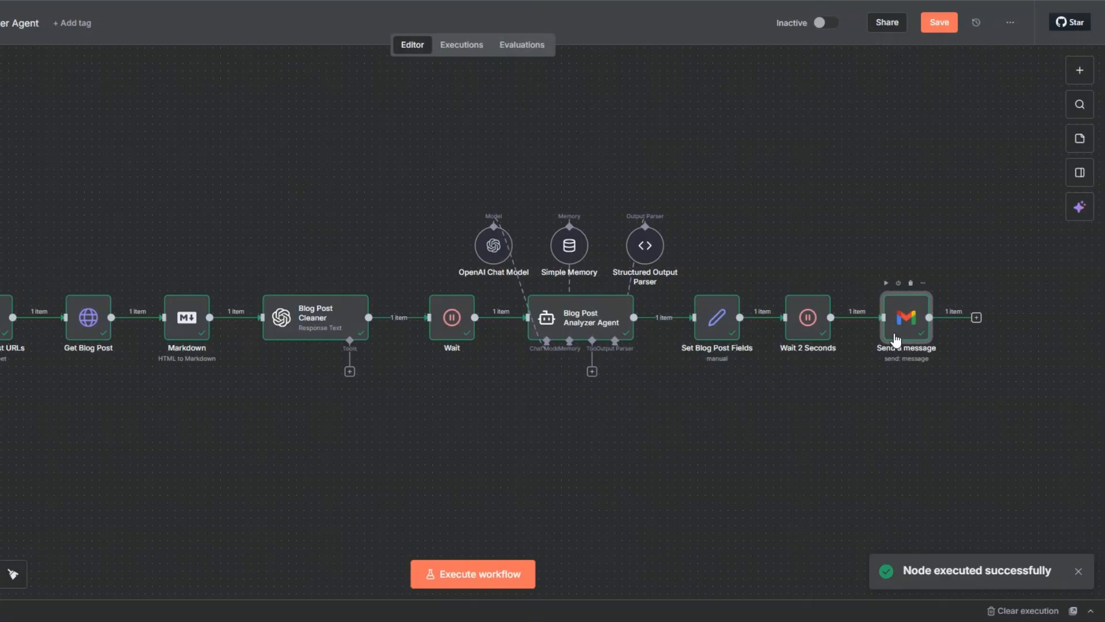
# Rename the Gmail node to "Send a Notification".
pyautogui.press('F2')
pyautogui.moveTo(361, 304); pyautogui.dragTo(414, 304)
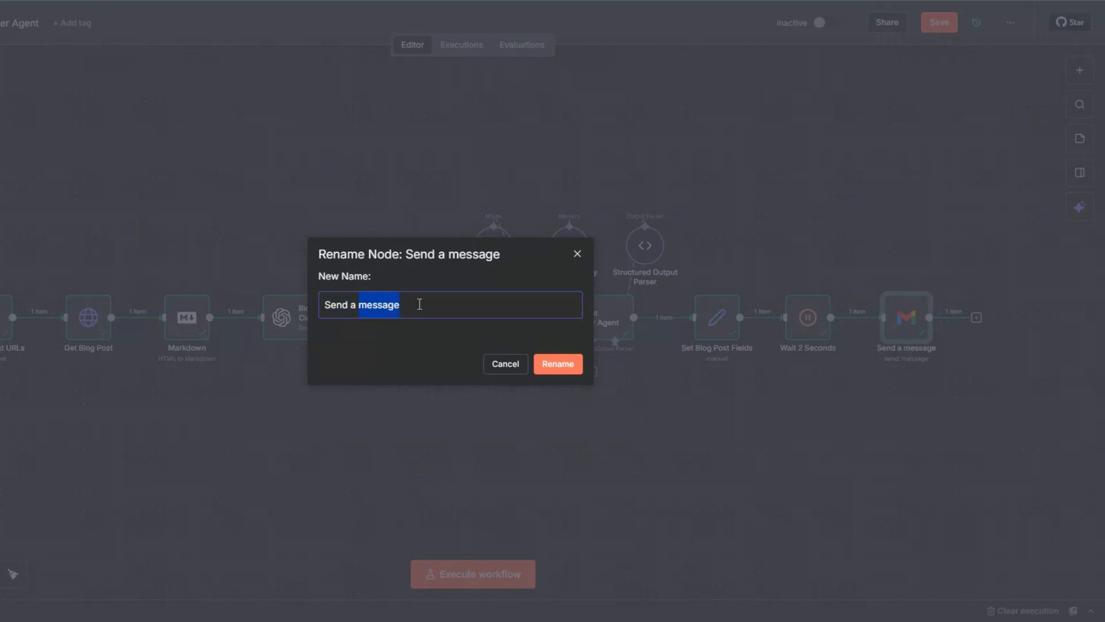
pyautogui.write('Notifica')
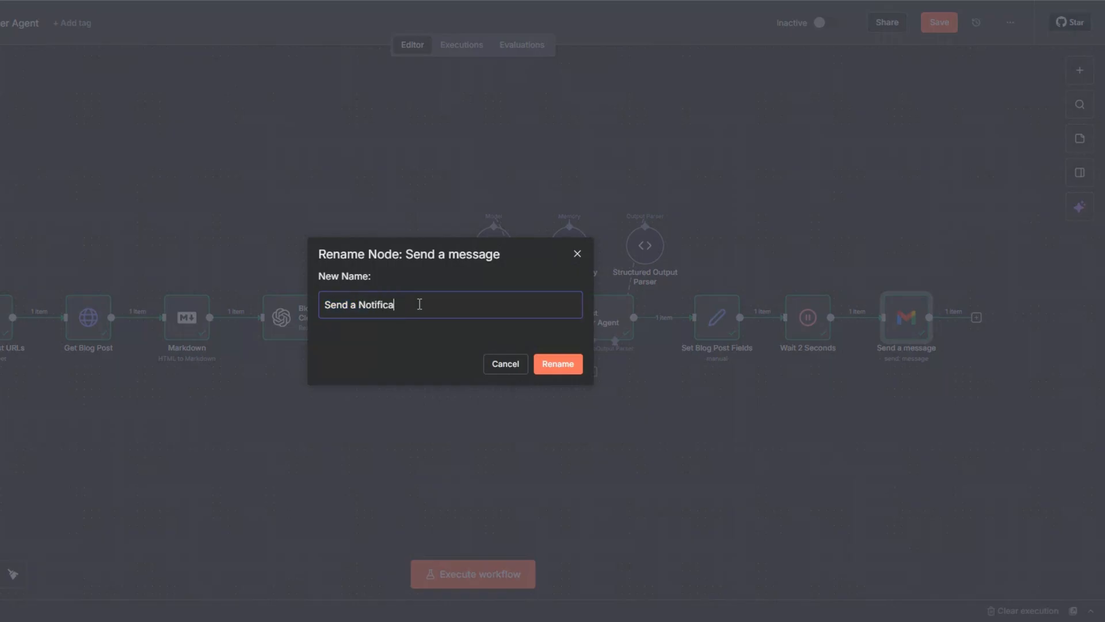
pyautogui.write('tion')
pyautogui.click(548, 362)
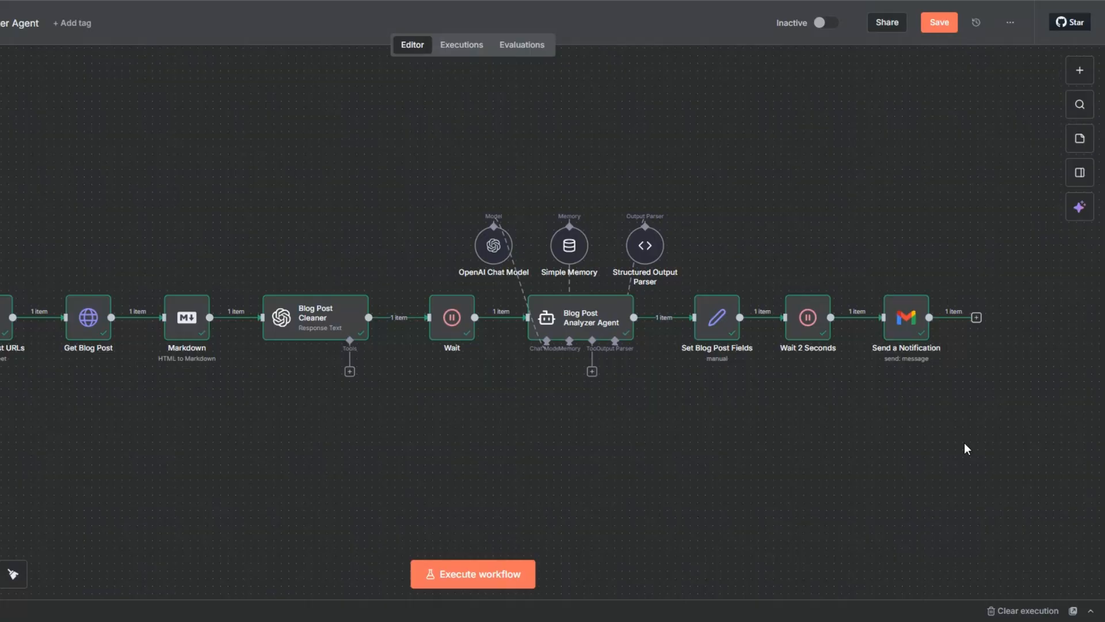
# Switch to the Google Sheet to view its content idea columns.
pyautogui.click(579, 321)
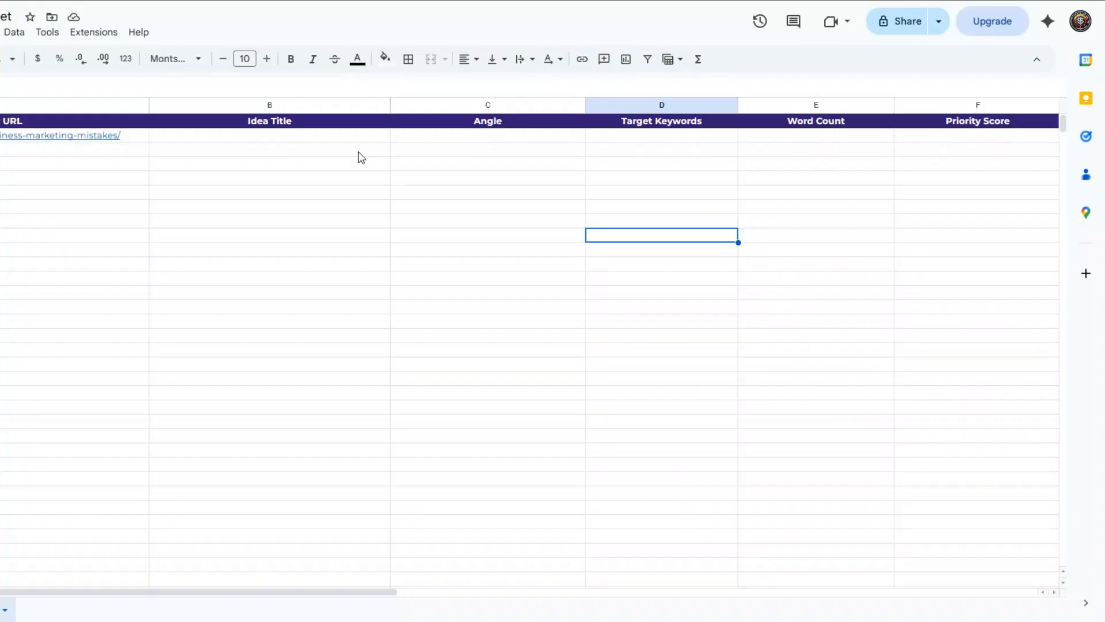
pyautogui.click(386, 166)
pyautogui.click(728, 179)
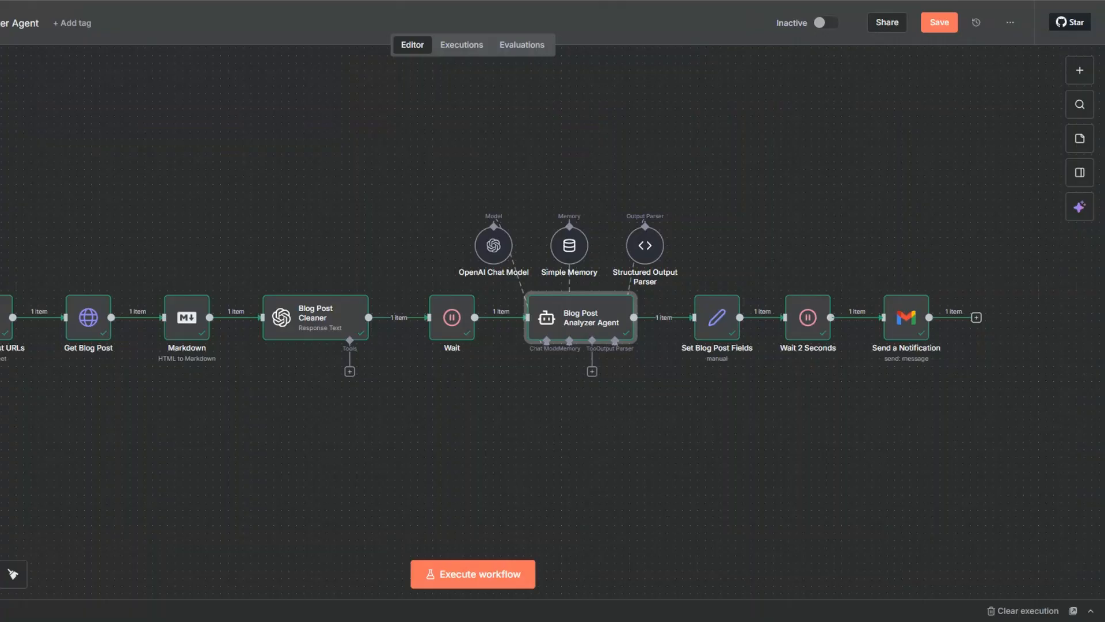
# Add a Google Sheets "Update row in sheet" node after Send a Notification.
pyautogui.click(976, 318)
pyautogui.write('goo')
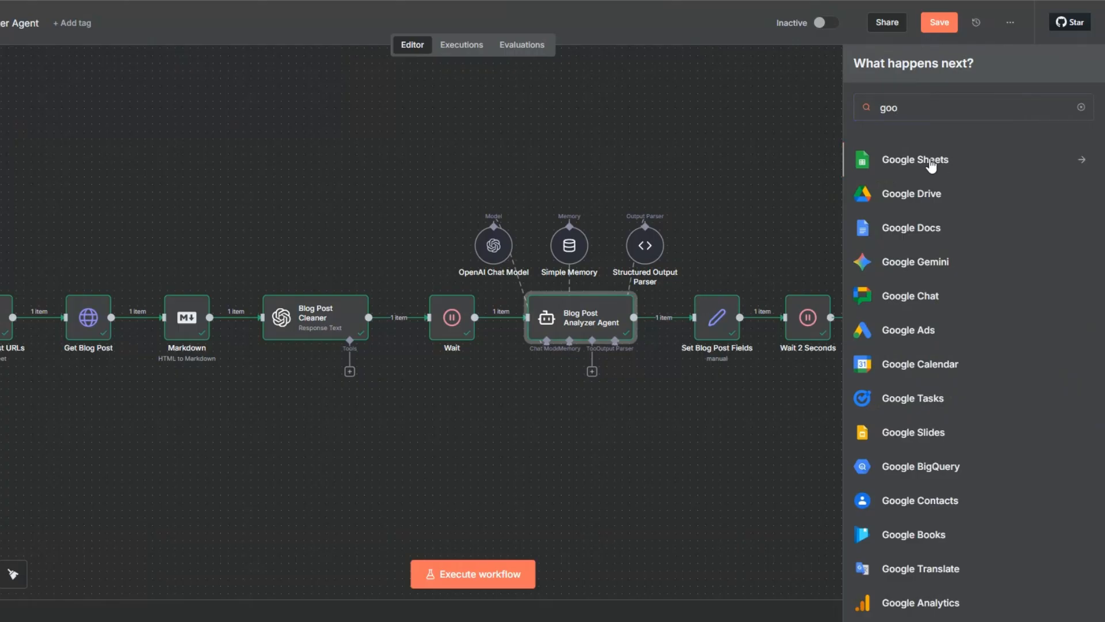
pyautogui.click(931, 167)
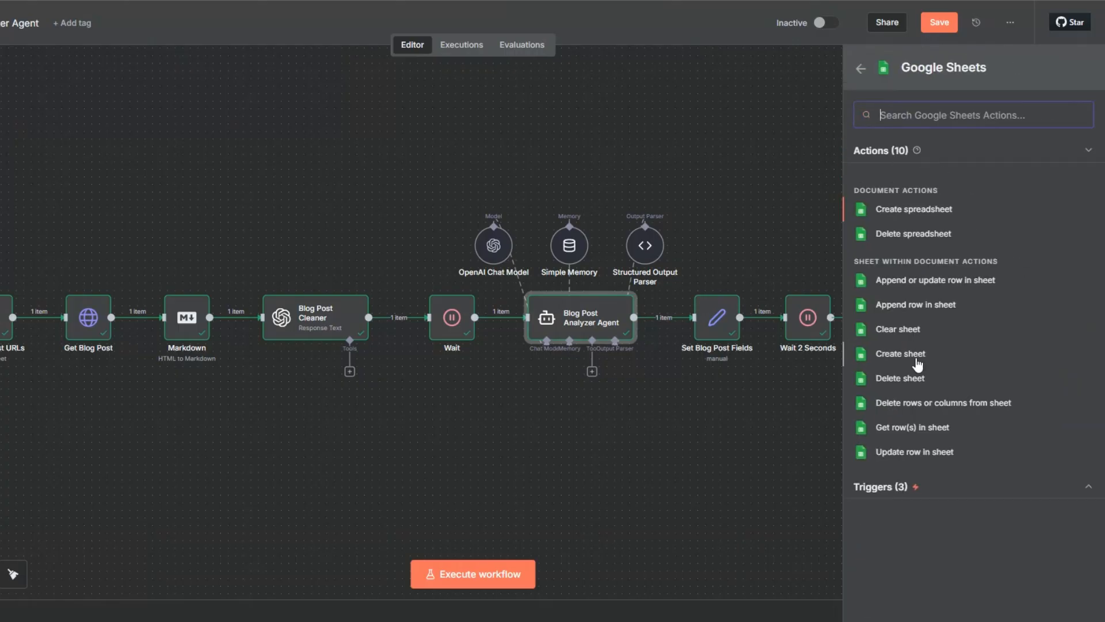
pyautogui.click(912, 453)
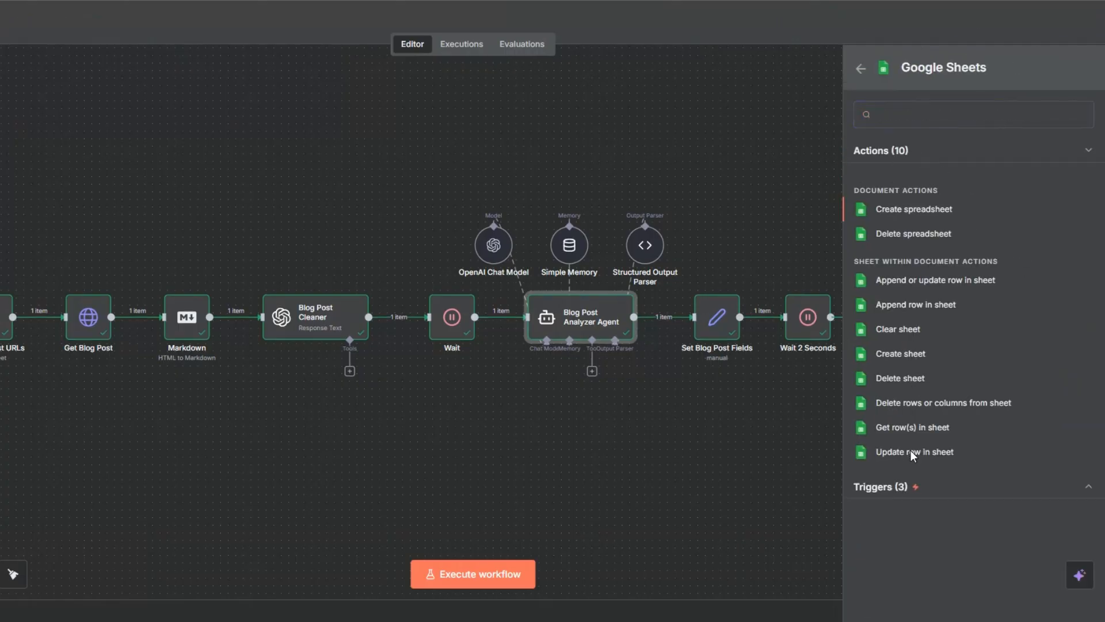
# Select the Blog Post Analyzer spreadsheet document and the Content Ideas Sheet.
pyautogui.click(427, 247)
pyautogui.click(389, 304)
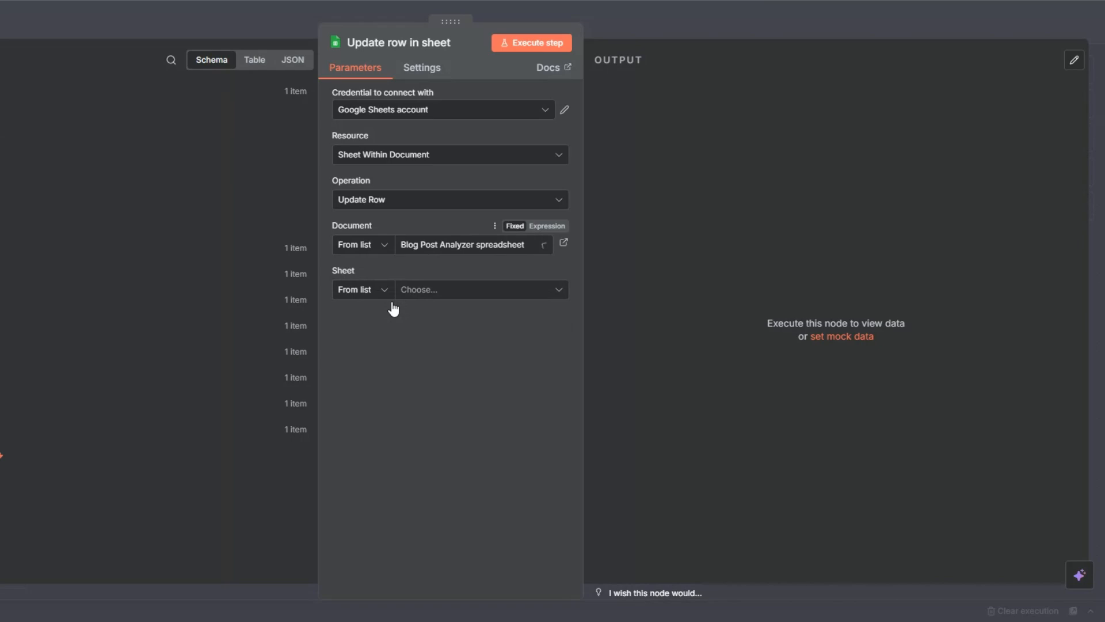
pyautogui.click(422, 290)
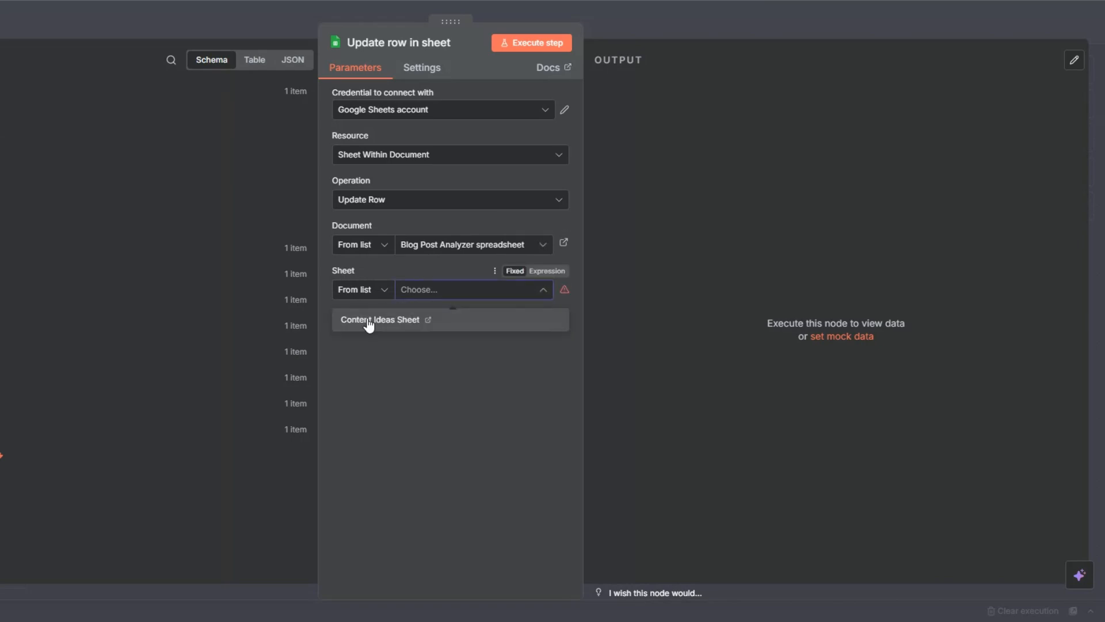
pyautogui.click(370, 323)
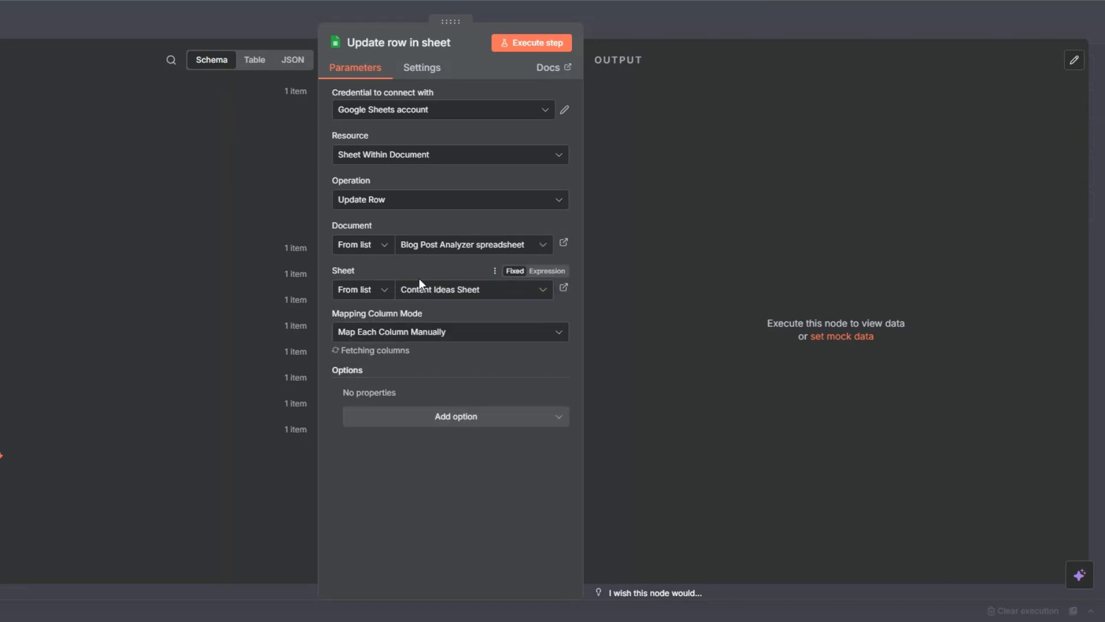
# Match rows on Blog Post URL and map it from the Get Blog Post URLs node's Blog Post URL.
pyautogui.scroll(-2, 419, 279)
pyautogui.scroll(-2, 419, 282)
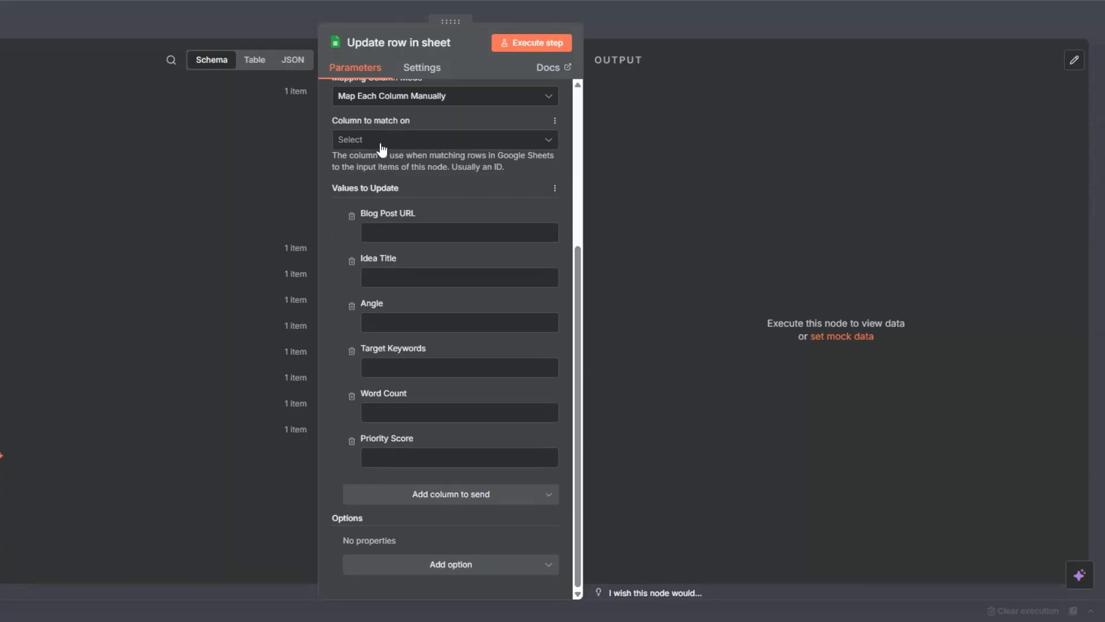
pyautogui.click(450, 141)
pyautogui.click(380, 175)
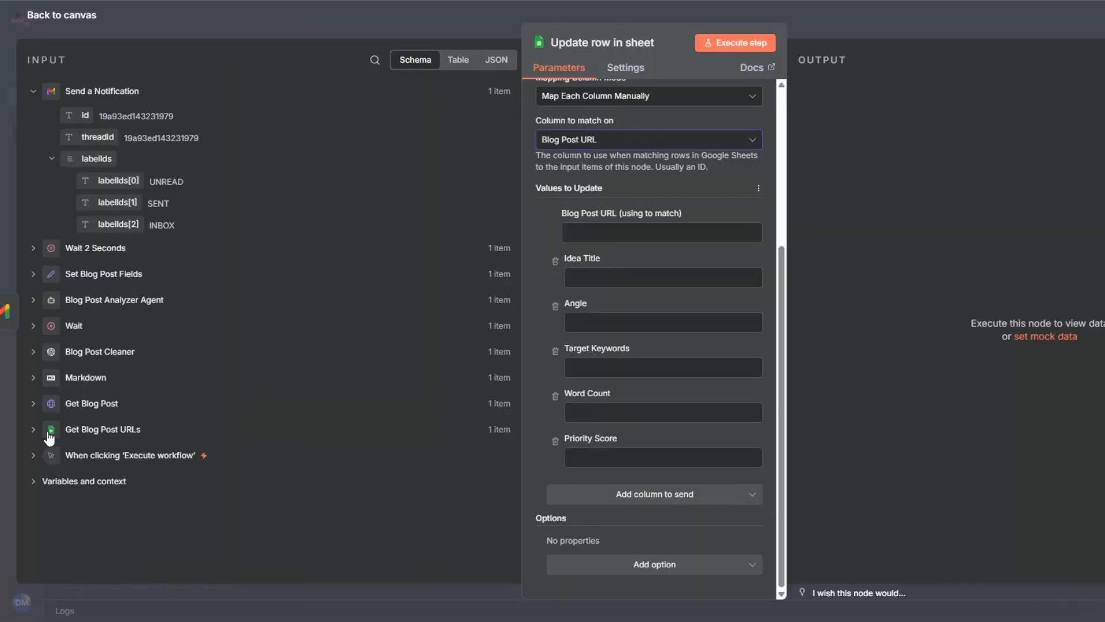
pyautogui.click(33, 429)
pyautogui.moveTo(94, 479); pyautogui.dragTo(596, 233)
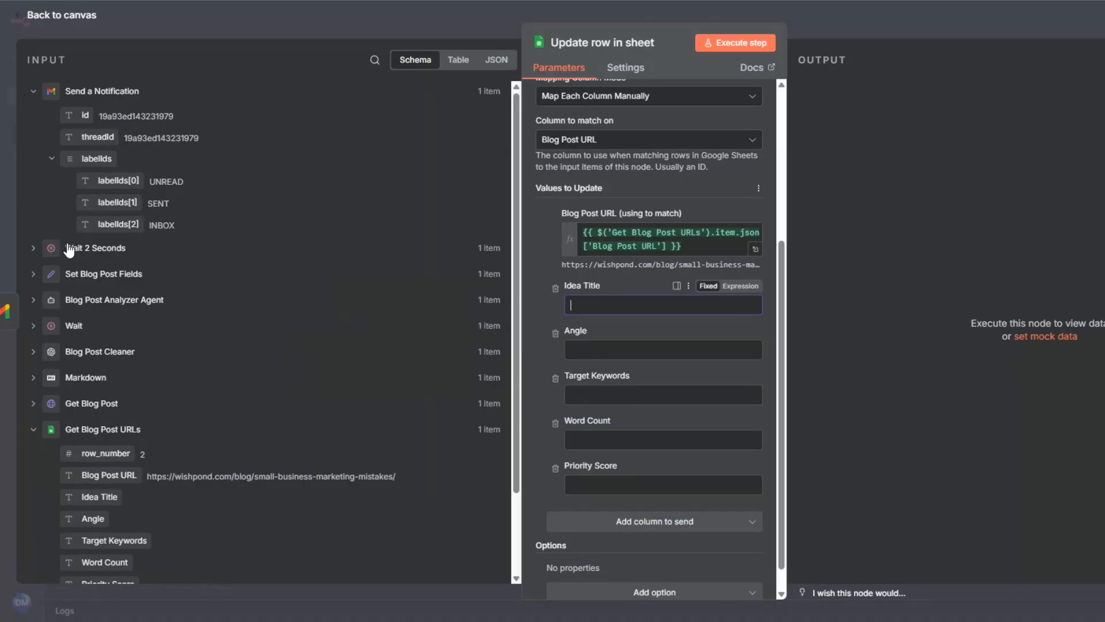
# Map idea_title, angle and target_keywords from Wait 2 Seconds into Idea Title, Angle and Target Keywords.
pyautogui.click(51, 255)
pyautogui.moveTo(100, 271); pyautogui.dragTo(634, 305)
pyautogui.moveTo(92, 294); pyautogui.dragTo(587, 368)
pyautogui.moveTo(101, 348); pyautogui.dragTo(599, 454)
# Map recommended_word_count to Word Count and priority_score to Priority Score, then execute the node.
pyautogui.scroll(-3, 600, 384)
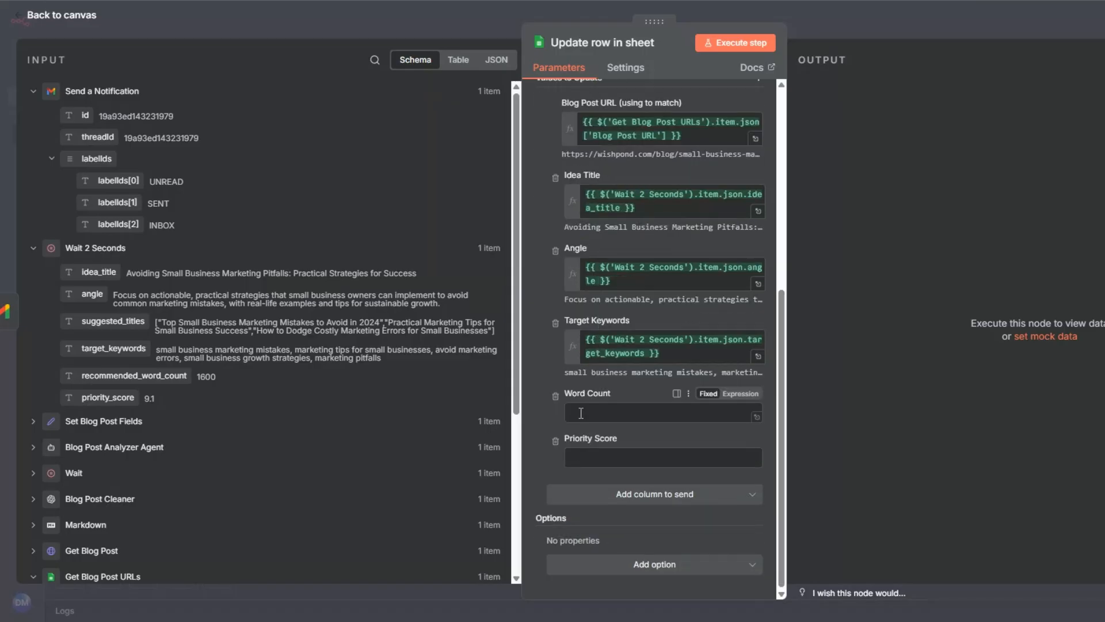
pyautogui.scroll(2, 579, 393)
pyautogui.scroll(-1, 579, 393)
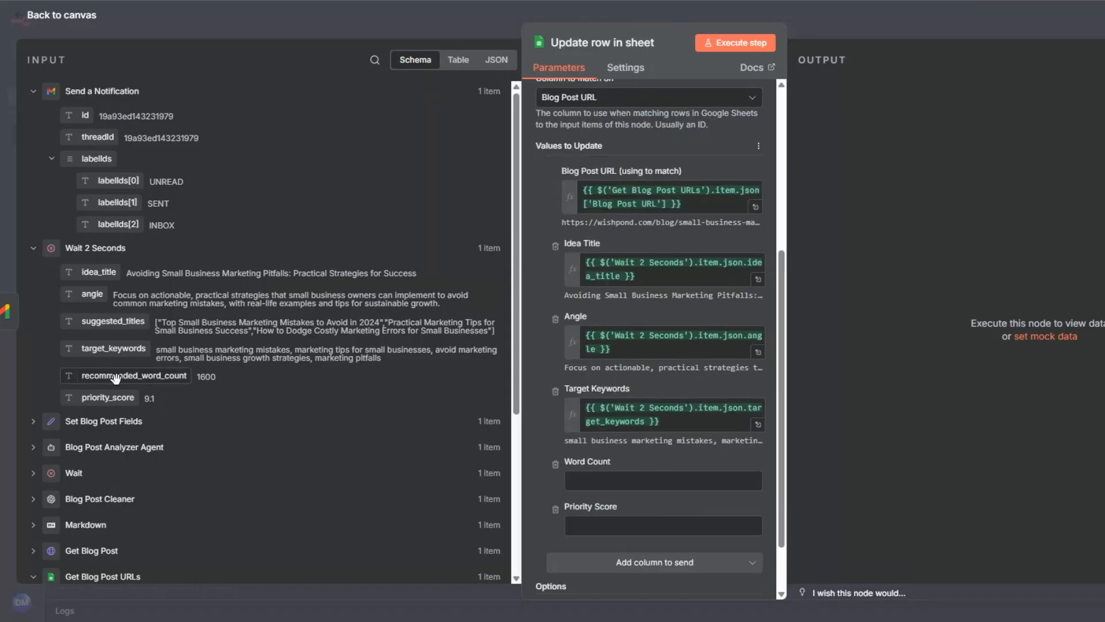
pyautogui.moveTo(118, 377); pyautogui.dragTo(621, 488)
pyautogui.moveTo(118, 398); pyautogui.dragTo(581, 550)
pyautogui.click(739, 41)
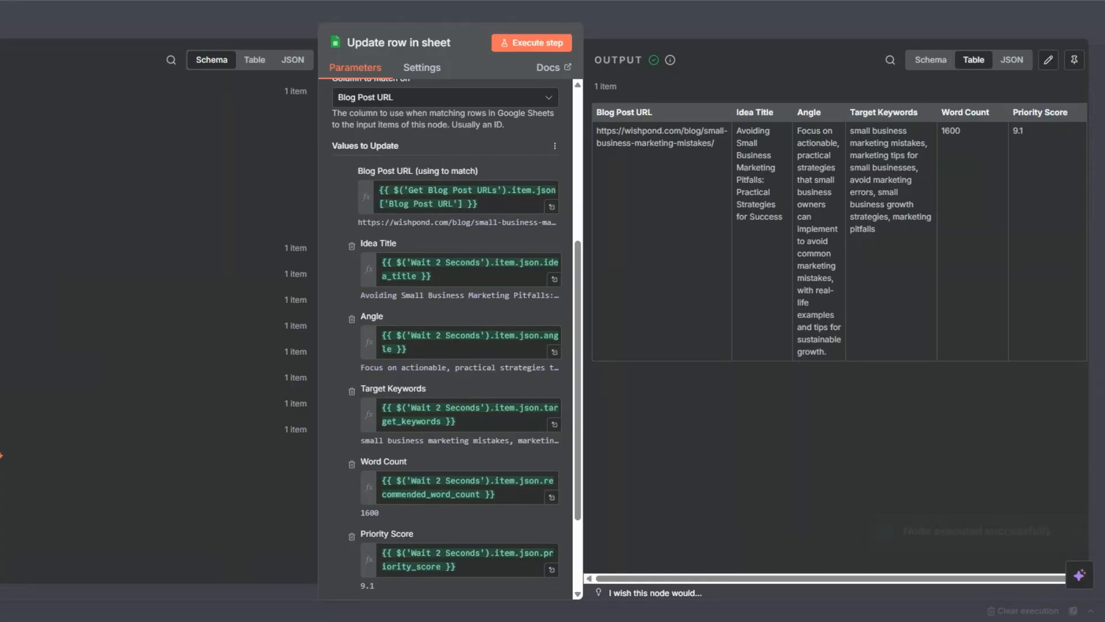
# Inspect the Blog Post Analyzer Agent's output fields in the input panel.
pyautogui.click(100, 352)
pyautogui.click(114, 300)
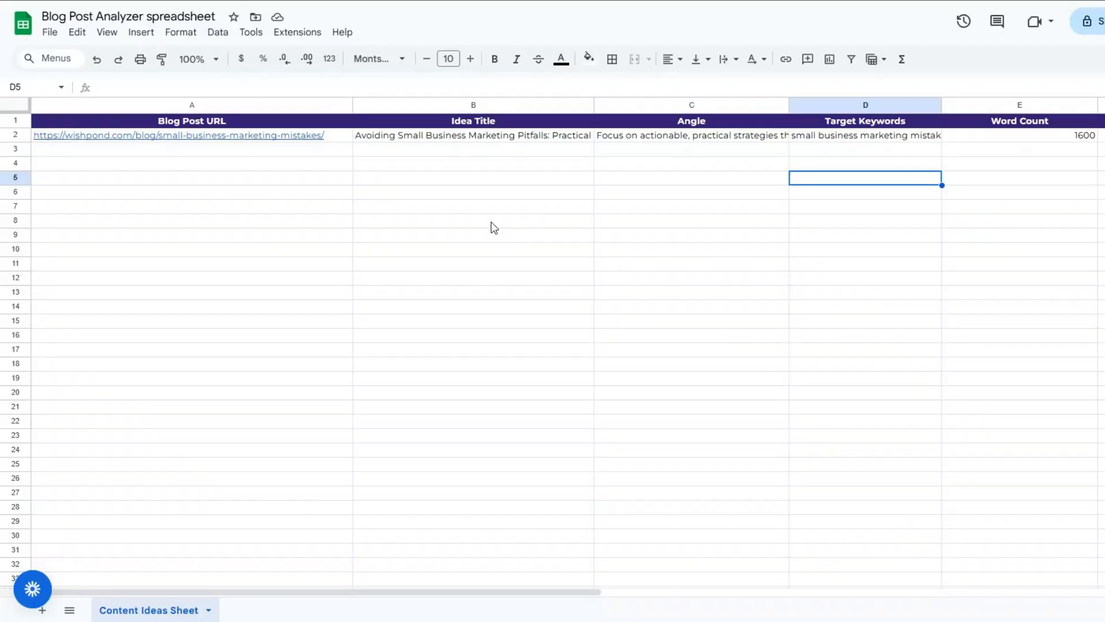
pyautogui.click(492, 225)
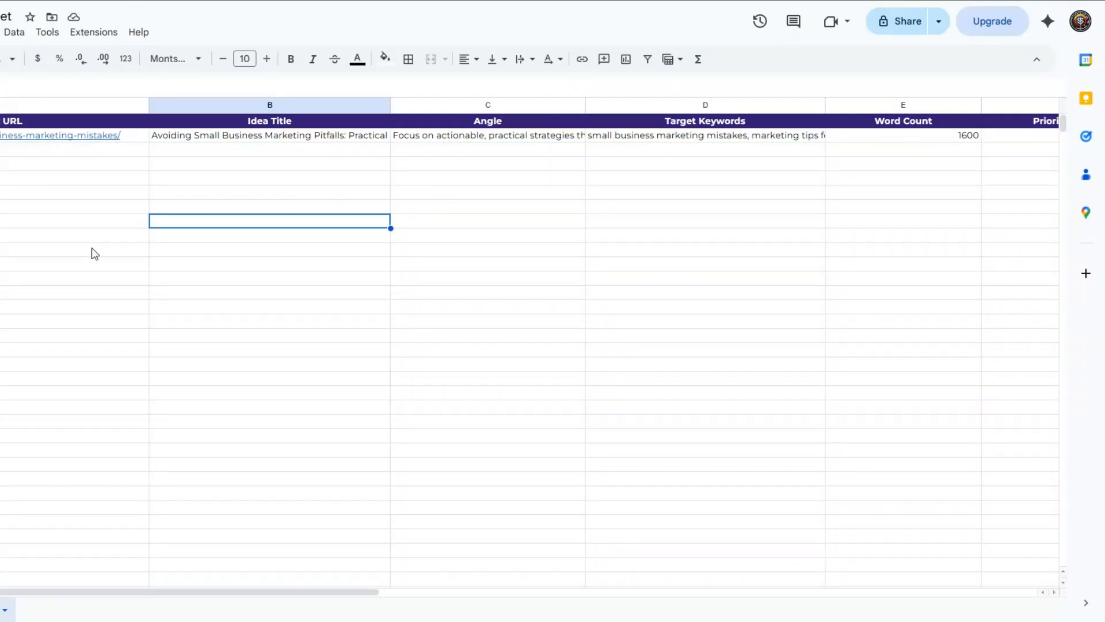
# Inspect the updated row's cells in the Content Ideas Sheet spreadsheet.
pyautogui.click(94, 252)
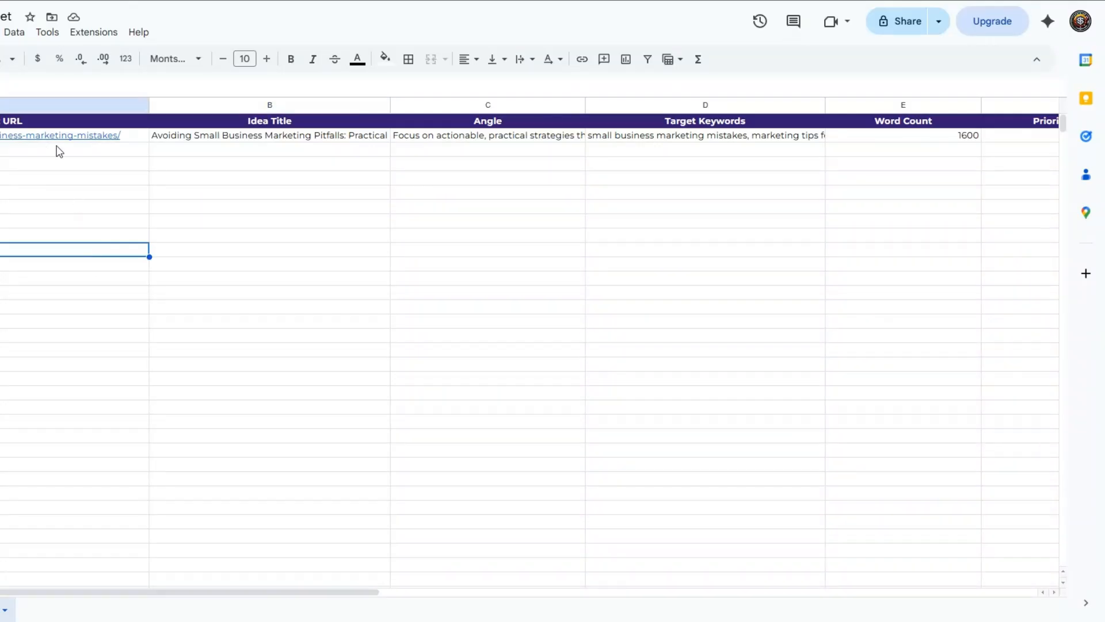
pyautogui.click(217, 137)
pyautogui.click(229, 208)
pyautogui.click(413, 140)
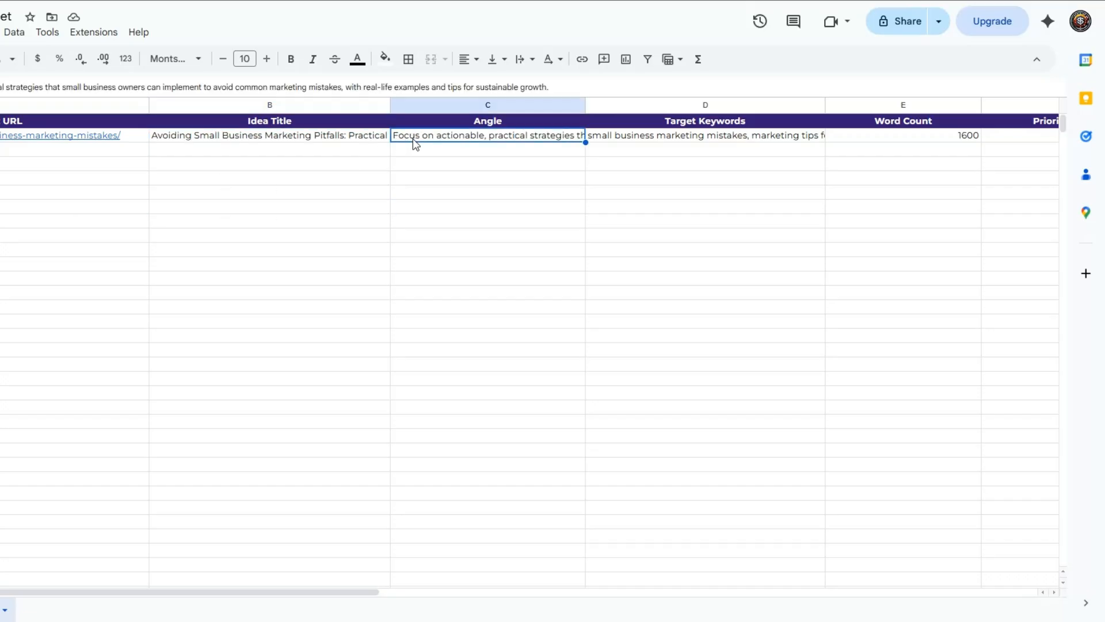
pyautogui.doubleClick(416, 143)
pyautogui.click(434, 196)
pyautogui.click(643, 139)
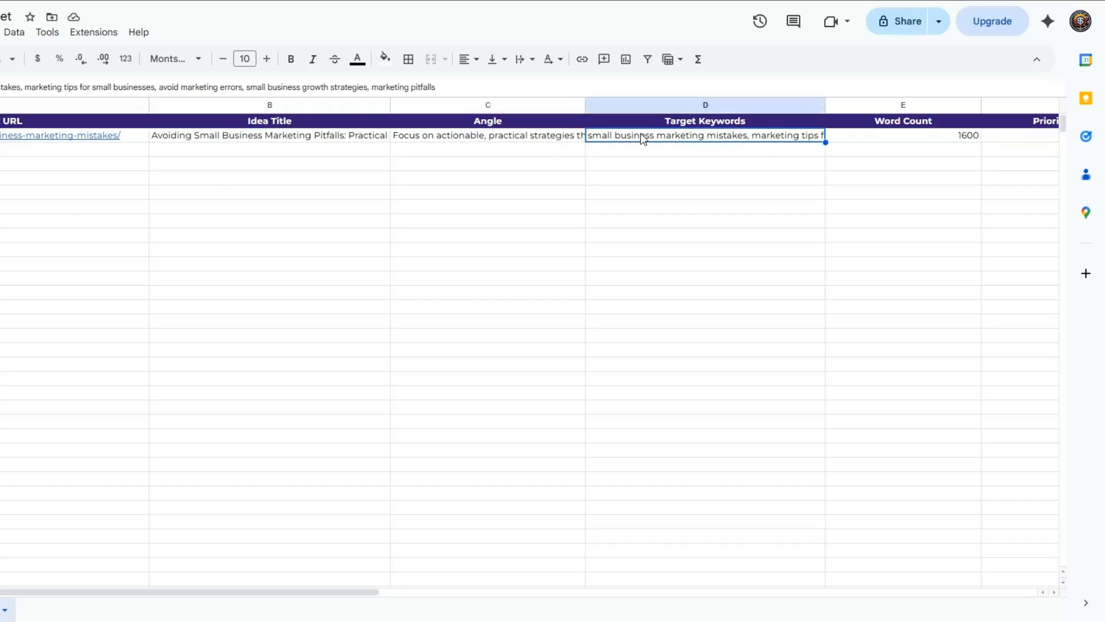
pyautogui.doubleClick(643, 138)
pyautogui.click(645, 196)
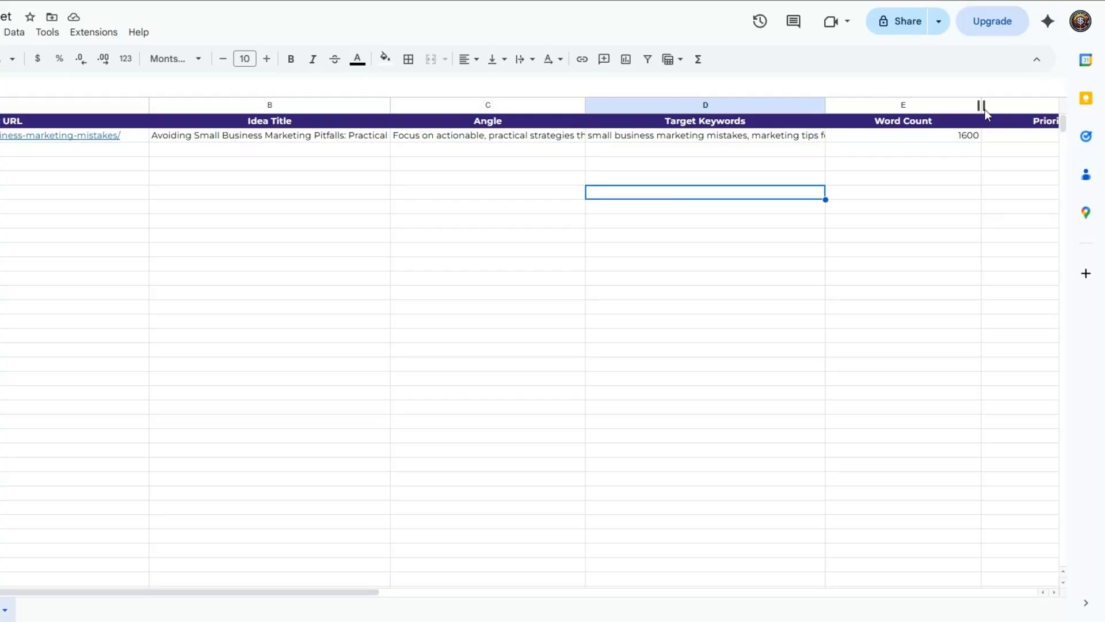
# Narrow the Word Count column so Priority Score fits in view.
pyautogui.moveTo(983, 107); pyautogui.dragTo(922, 107)
pyautogui.click(1000, 140)
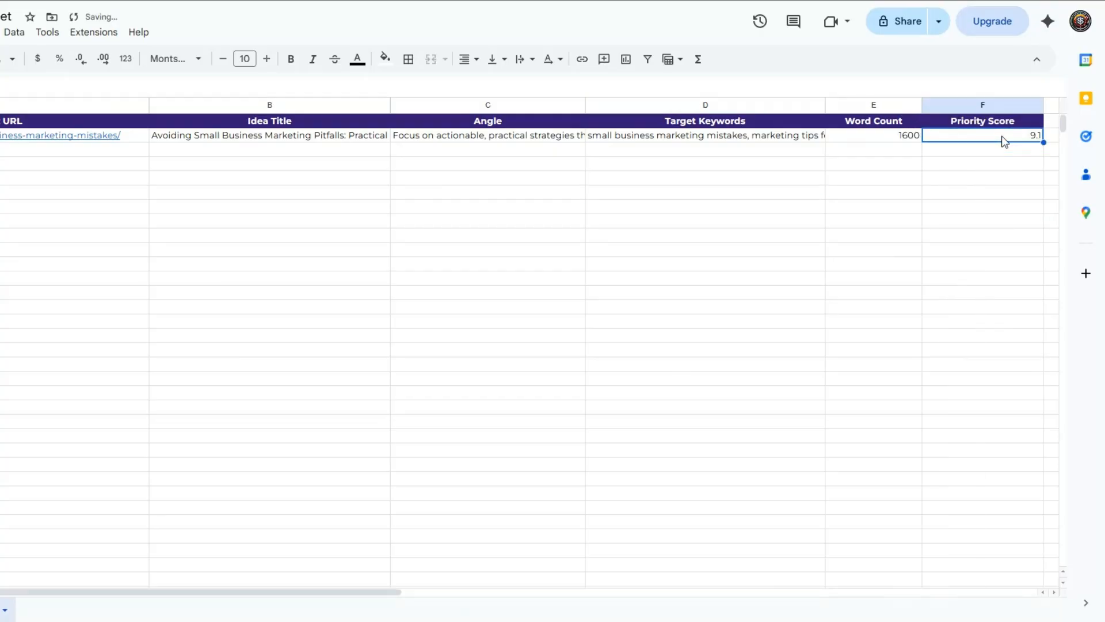
pyautogui.click(1001, 166)
pyautogui.click(318, 194)
pyautogui.click(271, 162)
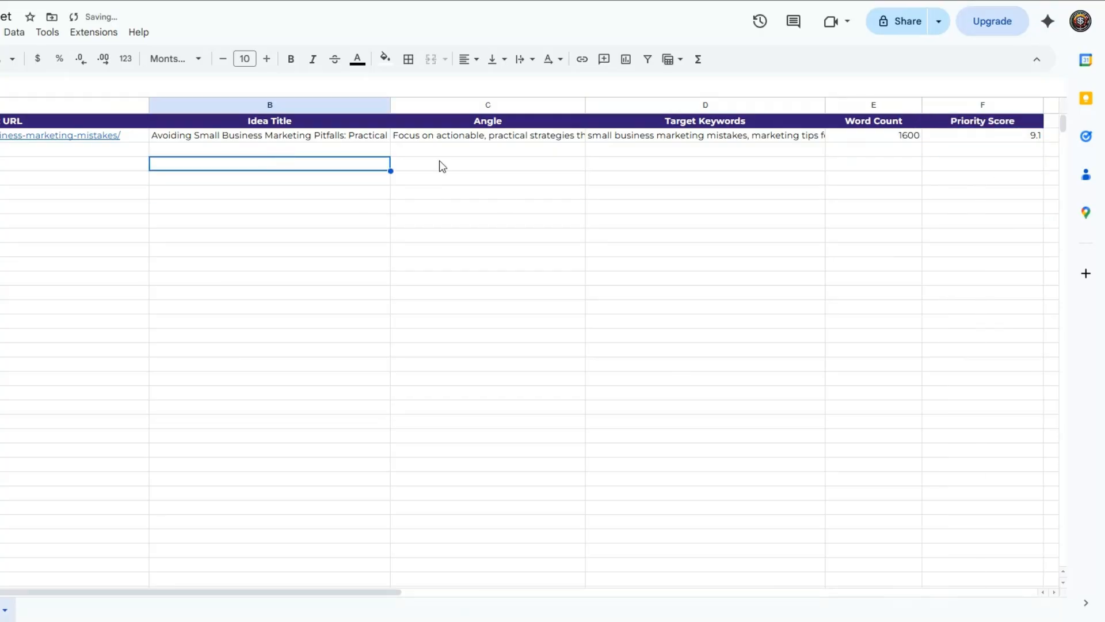
pyautogui.press('Right')
pyautogui.press('Right')
pyautogui.press('Right')
pyautogui.press('Right')
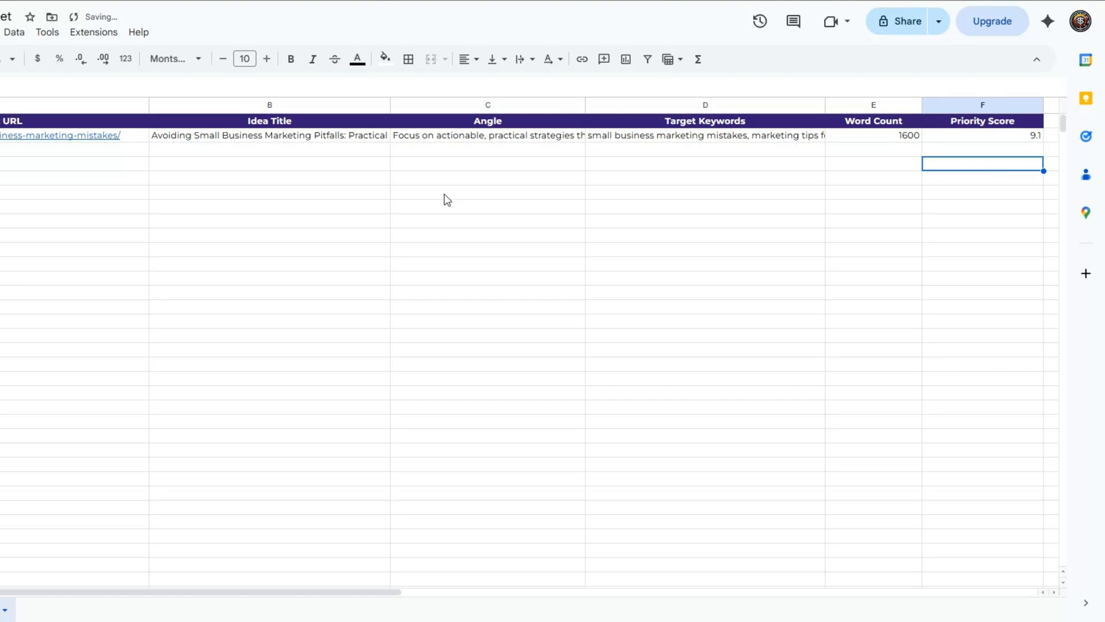
pyautogui.click(496, 180)
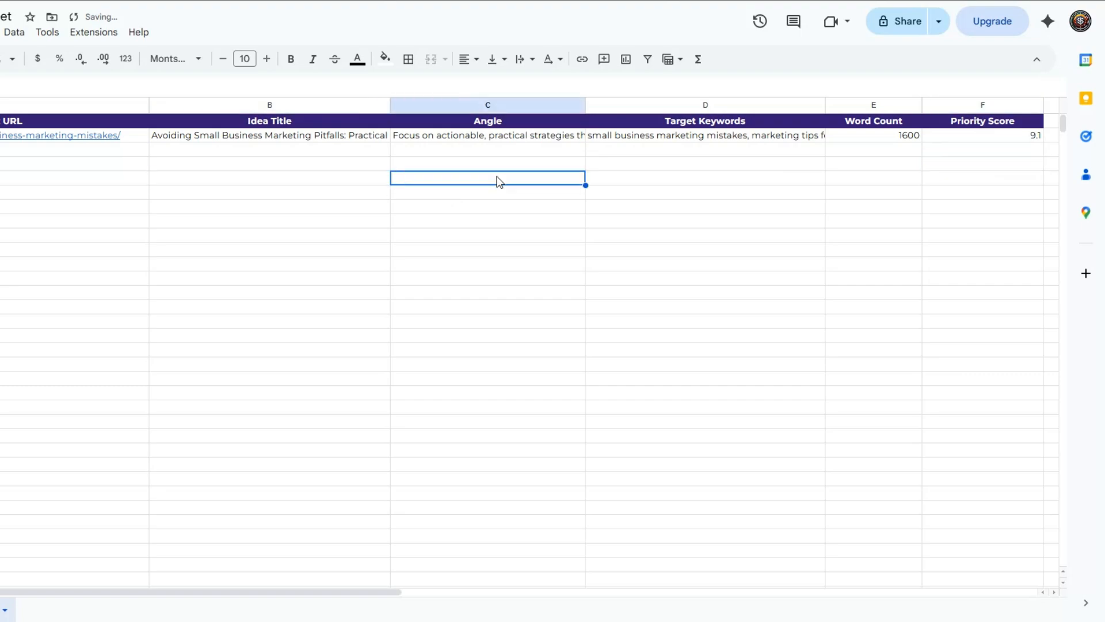
pyautogui.click(375, 164)
pyautogui.click(104, 153)
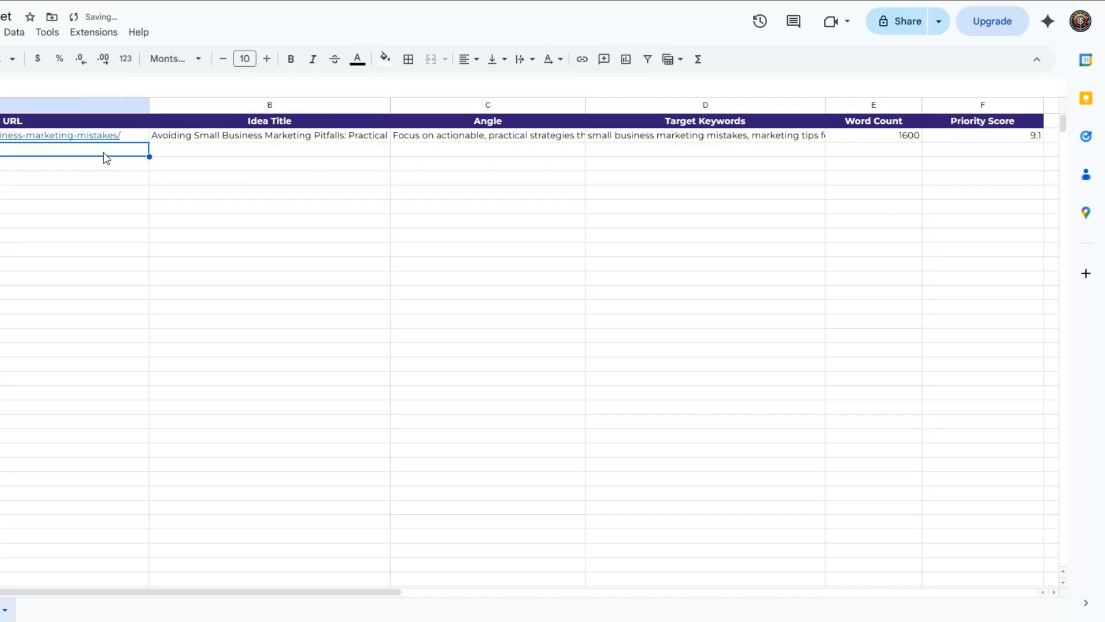
pyautogui.click(279, 164)
pyautogui.click(484, 155)
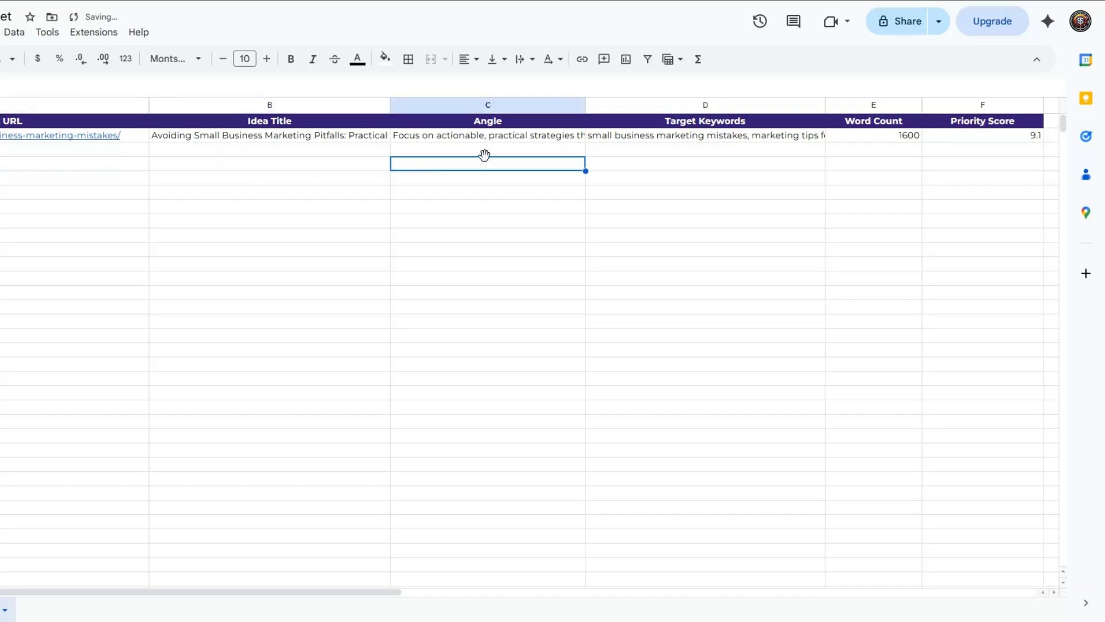
pyautogui.click(643, 161)
pyautogui.click(988, 153)
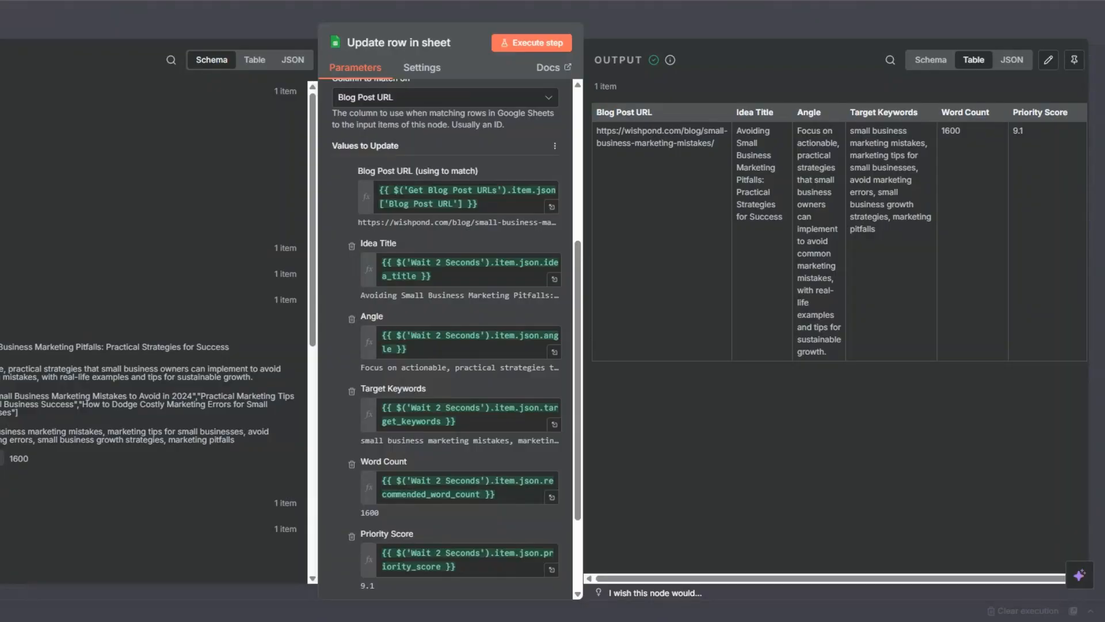
pyautogui.press('Escape')
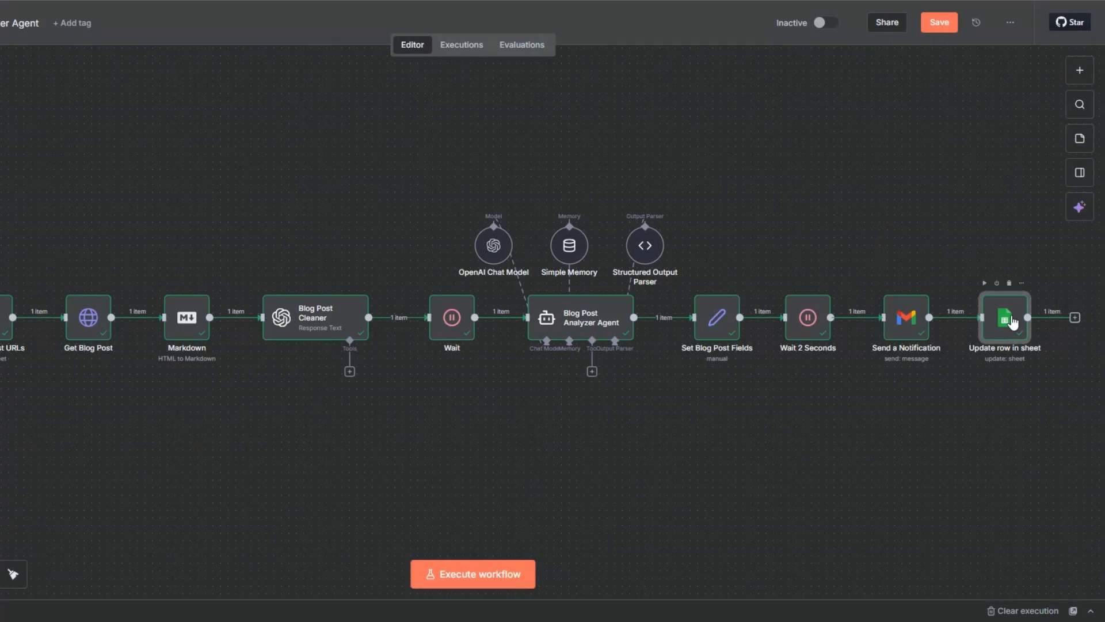
# Rename the Update row in sheet node to Blog Post Analysis.
pyautogui.press('F2')
pyautogui.write('Bl')
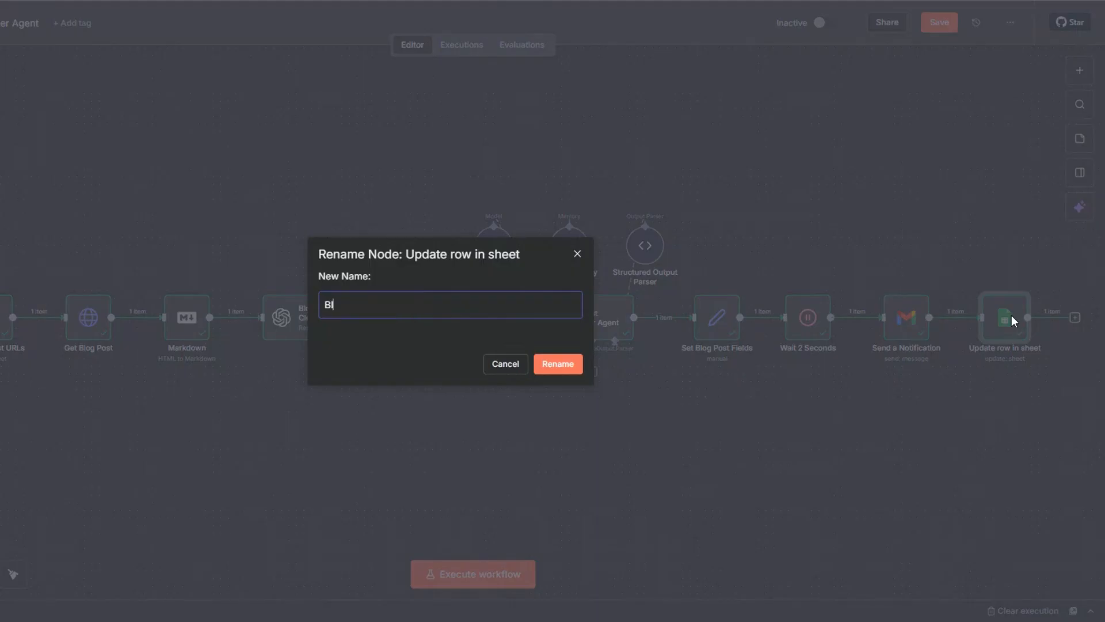
pyautogui.write('og Post Analysis')
pyautogui.click(559, 364)
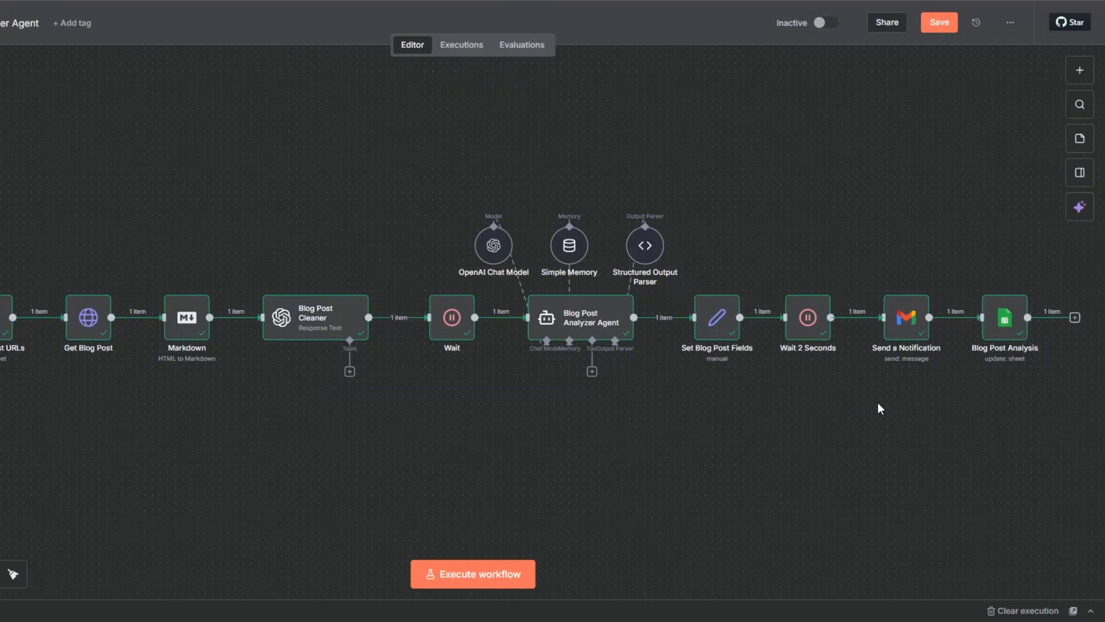
# Add a No Operation, do nothing node after the Blog Post Analysis node.
pyautogui.click(1072, 318)
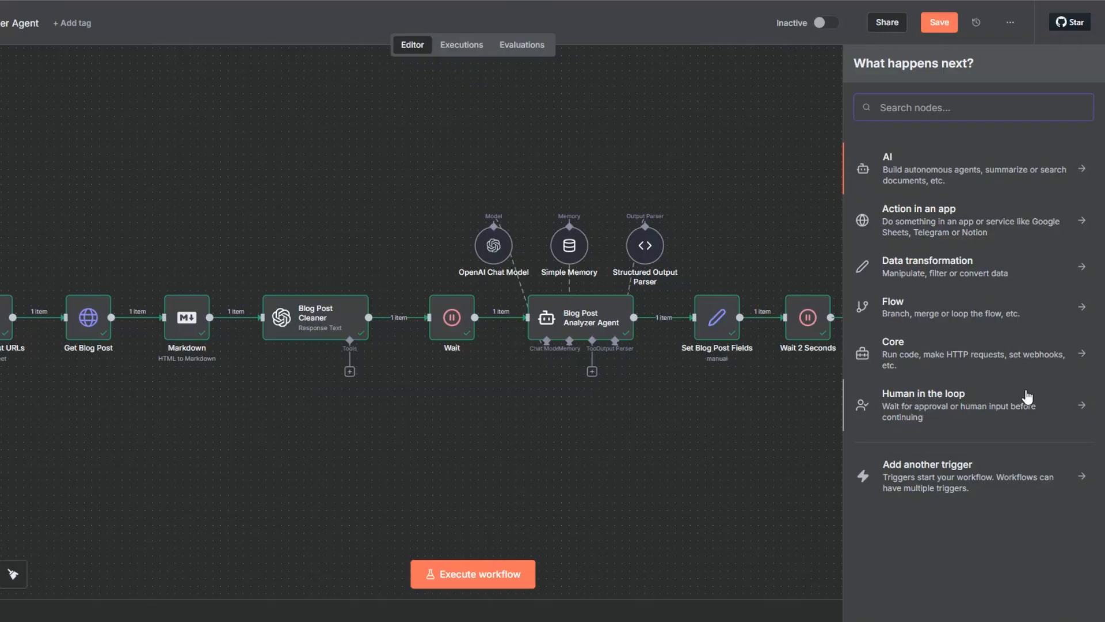
pyautogui.write('do n')
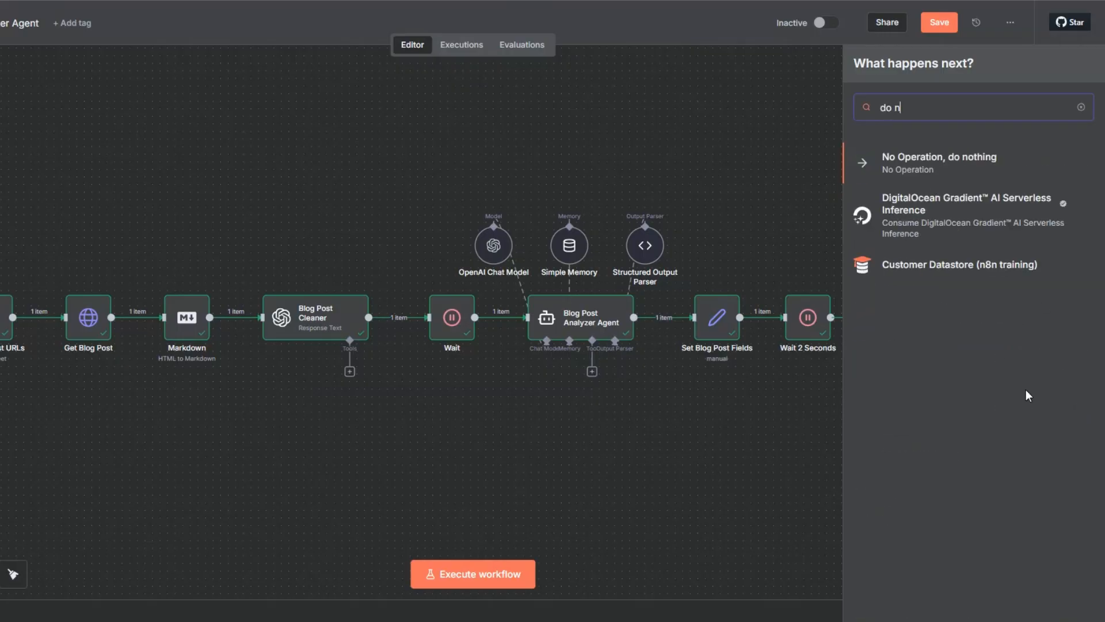
pyautogui.click(941, 167)
pyautogui.press('Escape')
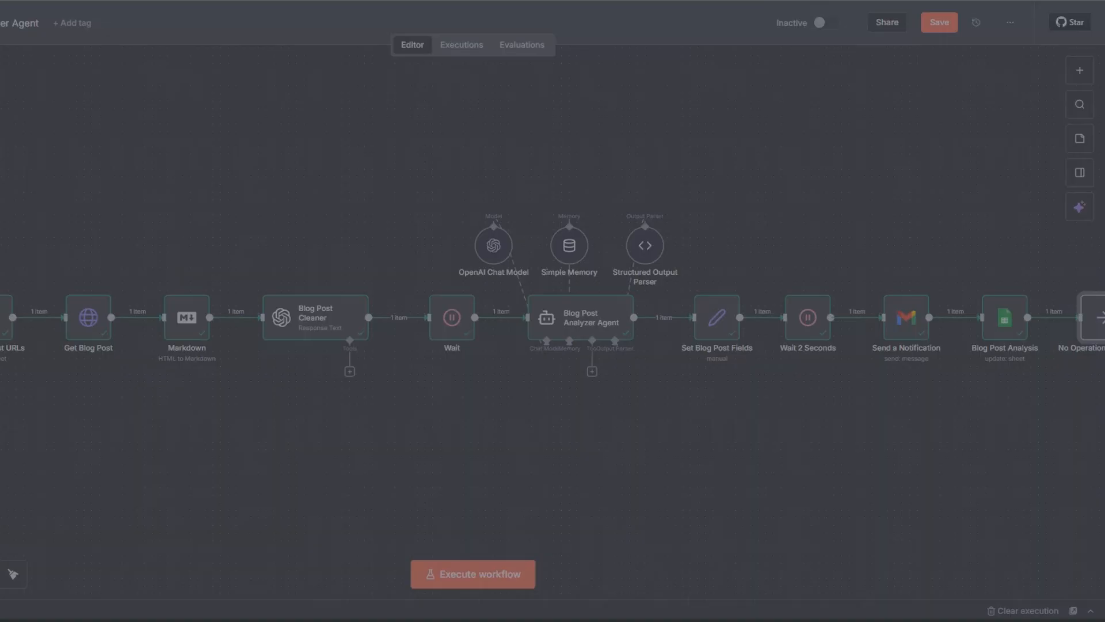
# Execute the whole workflow and save it.
pyautogui.hotkey('ctrl', 'Return')
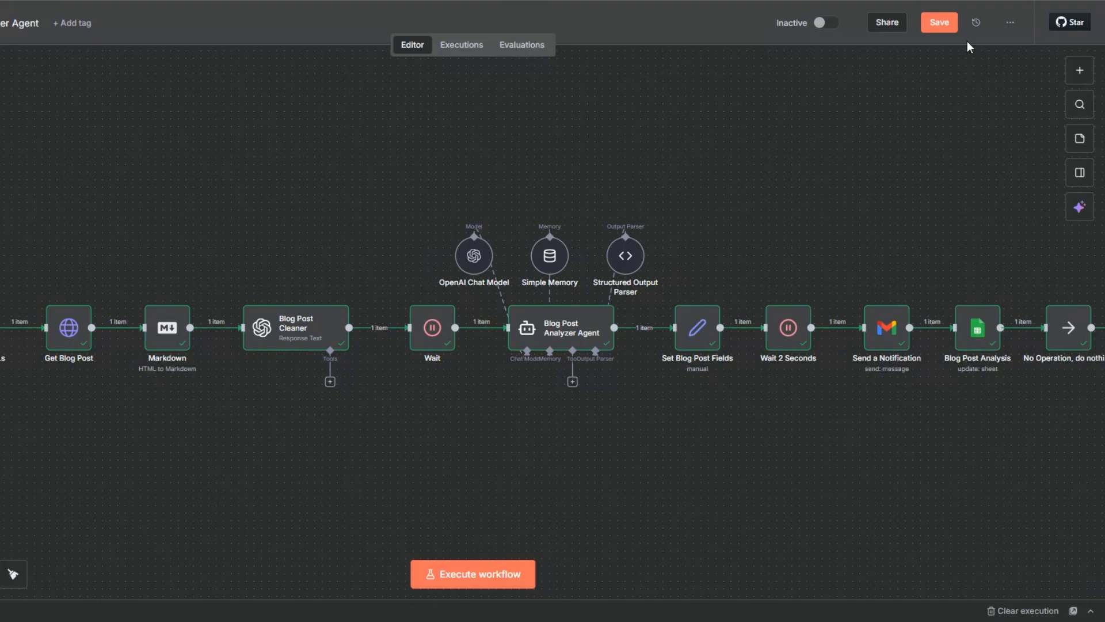
pyautogui.click(939, 22)
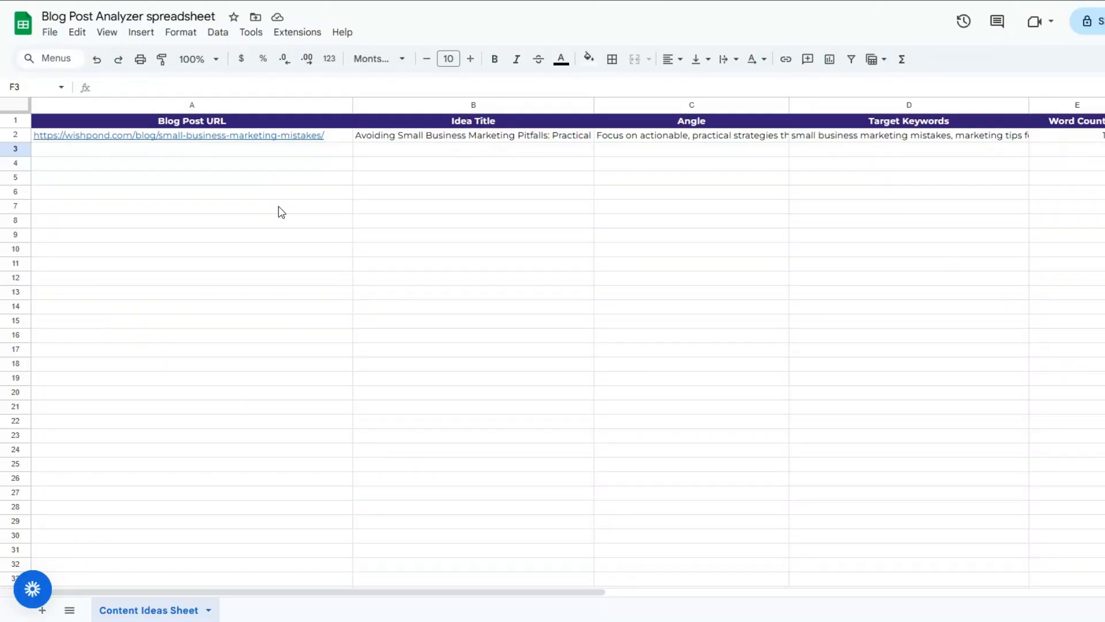
# Review the row the workflow wrote to the Content Ideas Sheet.
pyautogui.click(278, 209)
pyautogui.click(258, 155)
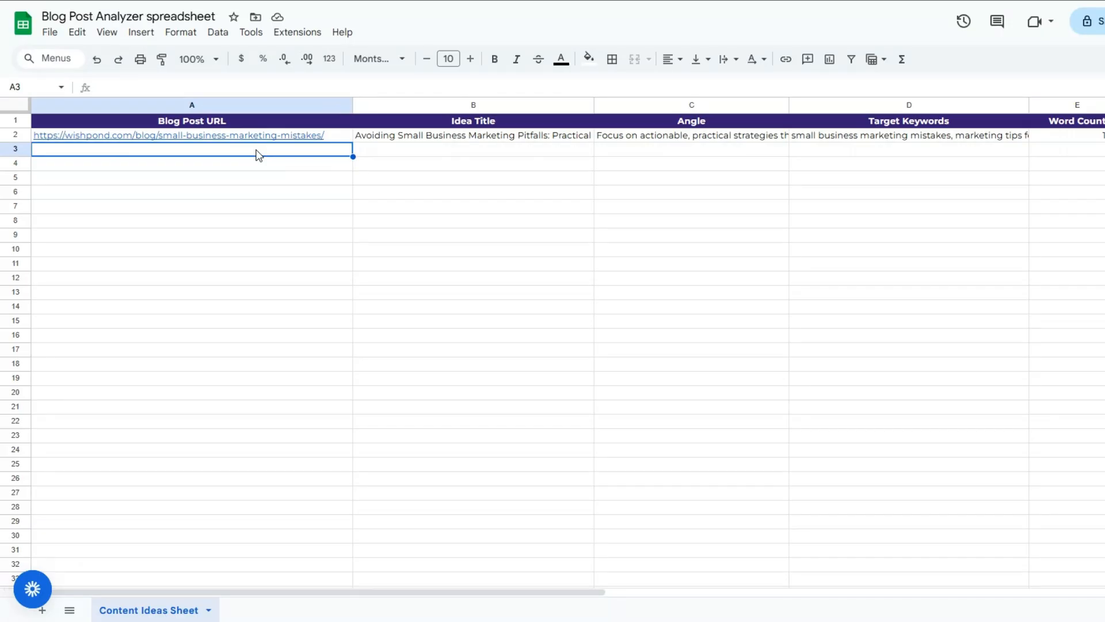
pyautogui.click(451, 139)
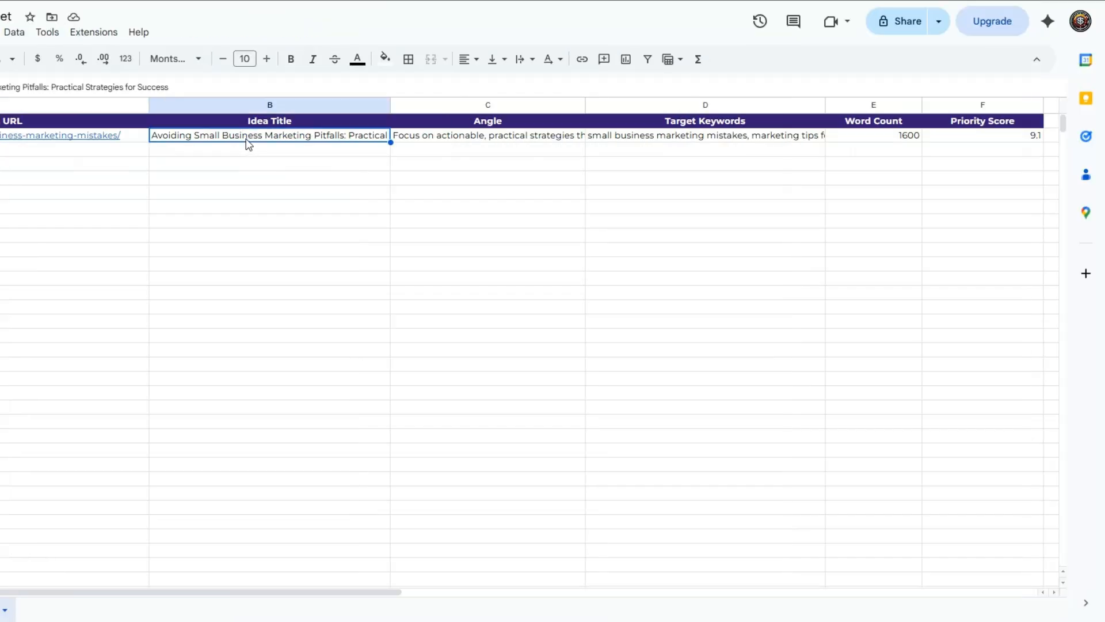
pyautogui.click(653, 138)
pyautogui.click(602, 142)
pyautogui.click(975, 144)
pyautogui.click(662, 168)
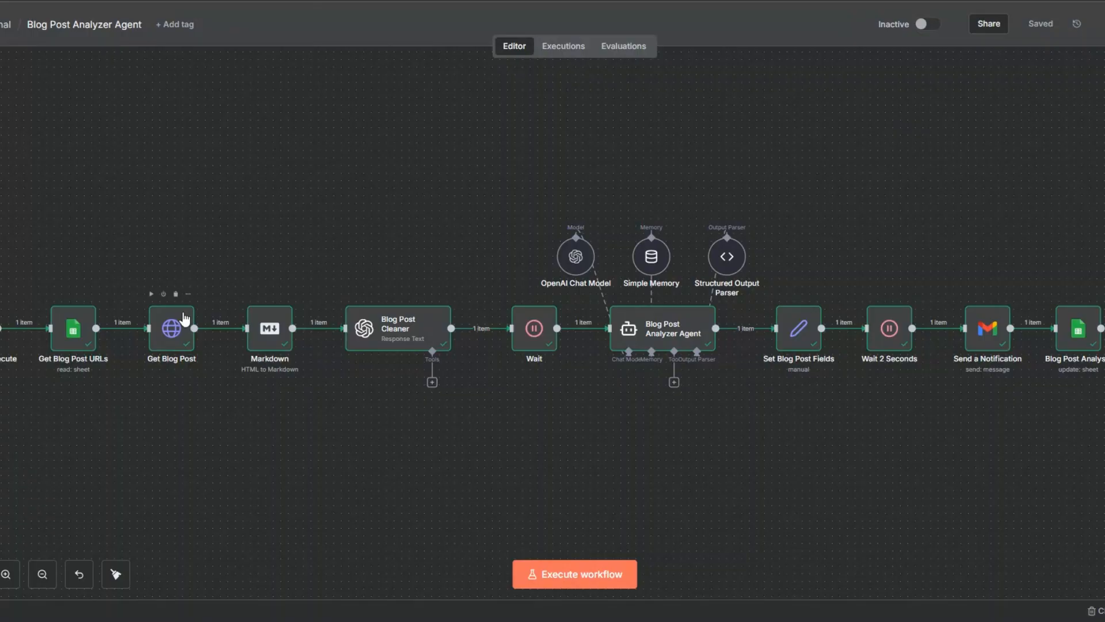
# Rename the Get Blog Post node to Get Blog Post Data and save the workflow.
pyautogui.click(181, 327)
pyautogui.press('F2')
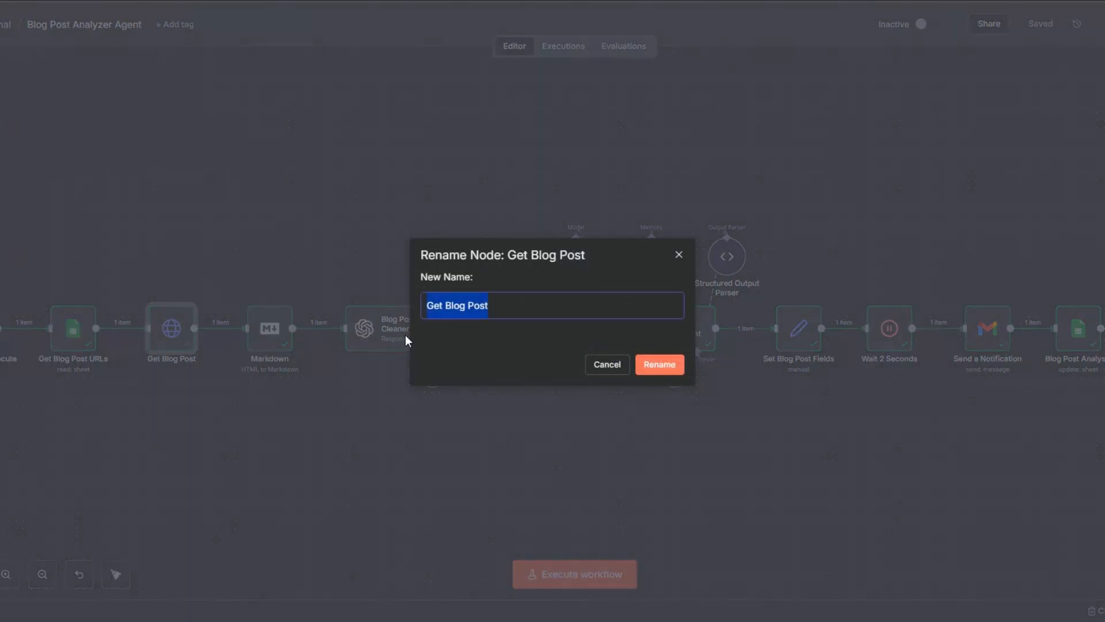
pyautogui.click(515, 312)
pyautogui.write('Data')
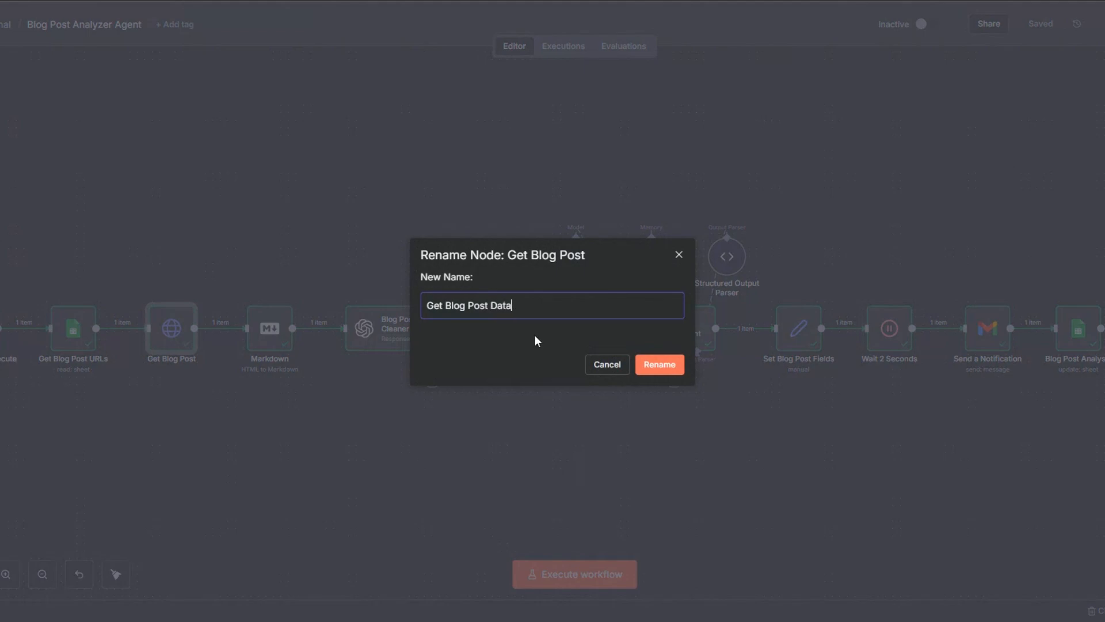
pyautogui.click(648, 365)
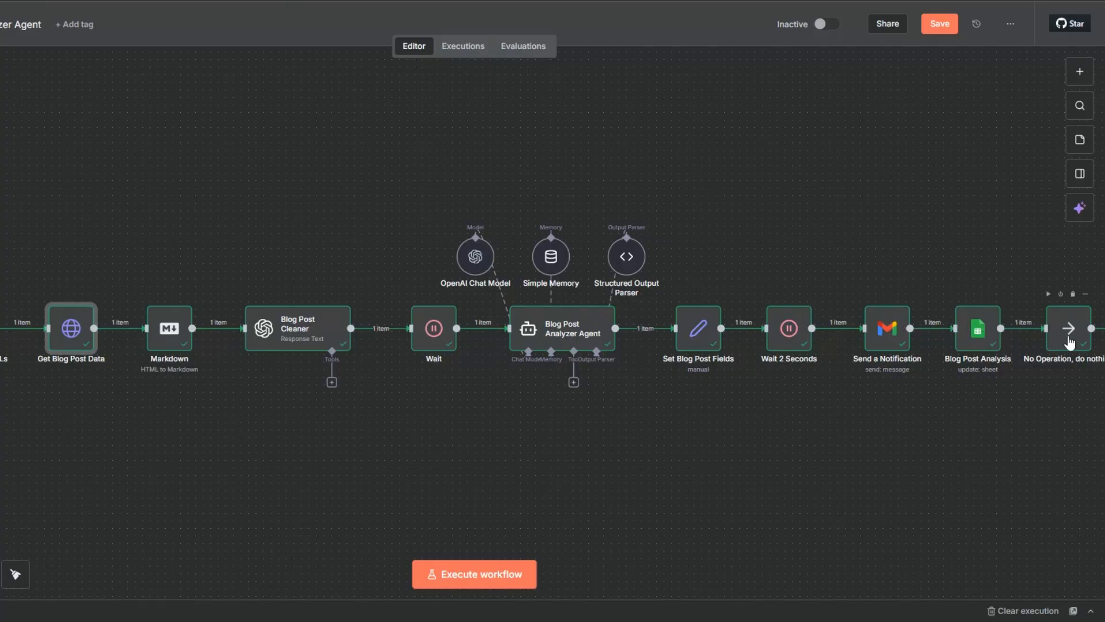
pyautogui.click(940, 24)
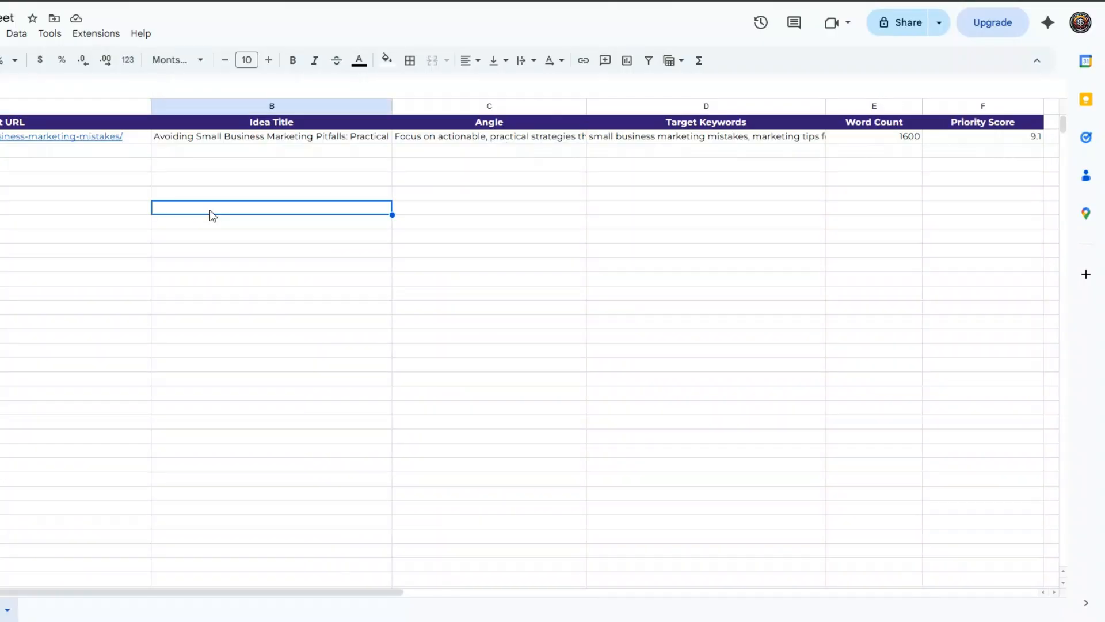
# Examine the spreadsheet's result row and empty rows again.
pyautogui.click(247, 175)
pyautogui.click(550, 192)
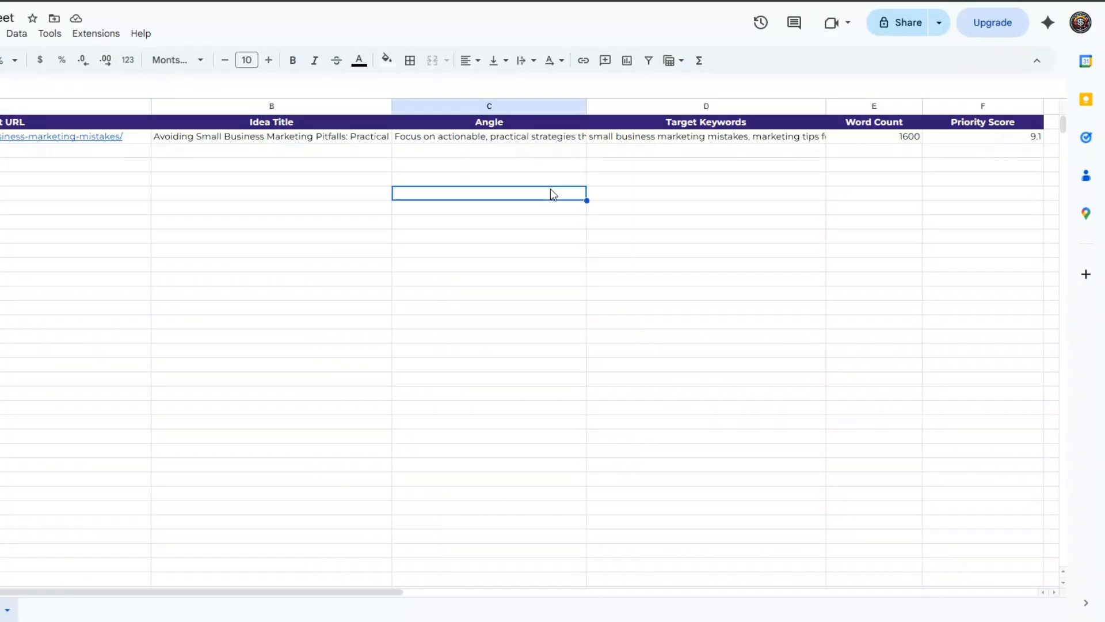
pyautogui.click(722, 193)
pyautogui.click(891, 183)
pyautogui.click(989, 183)
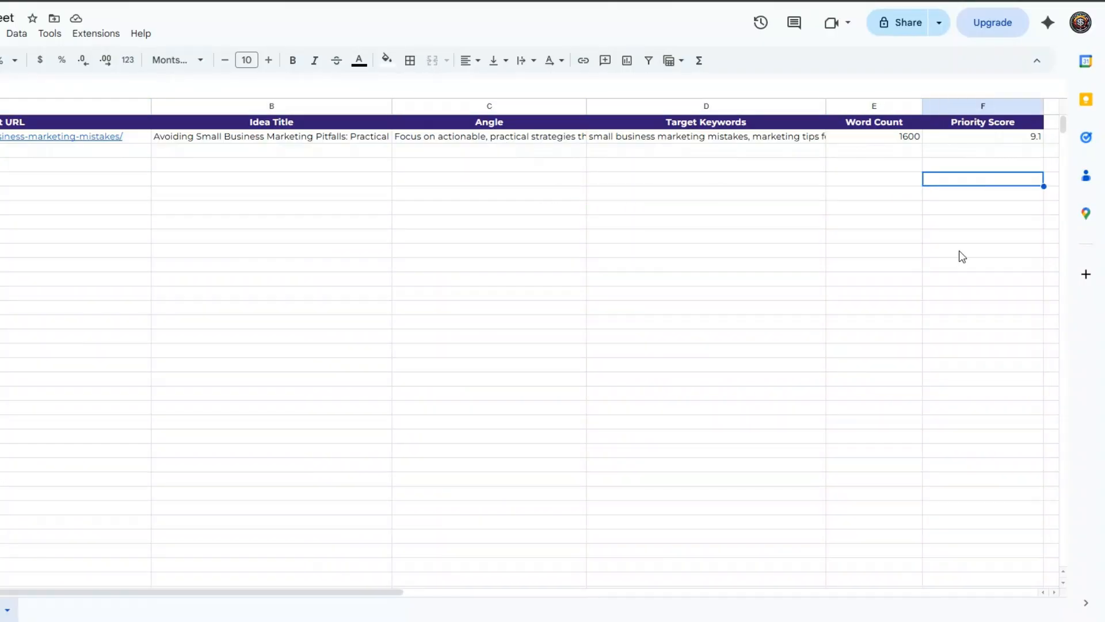
pyautogui.click(305, 180)
pyautogui.click(718, 183)
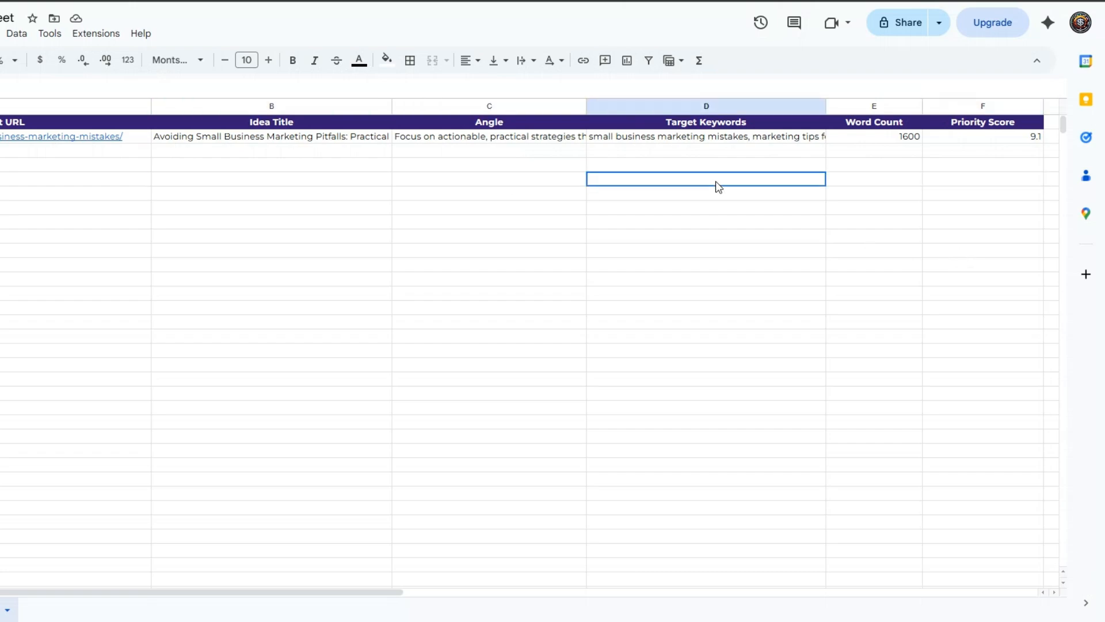
pyautogui.click(887, 180)
pyautogui.click(995, 178)
pyautogui.click(108, 139)
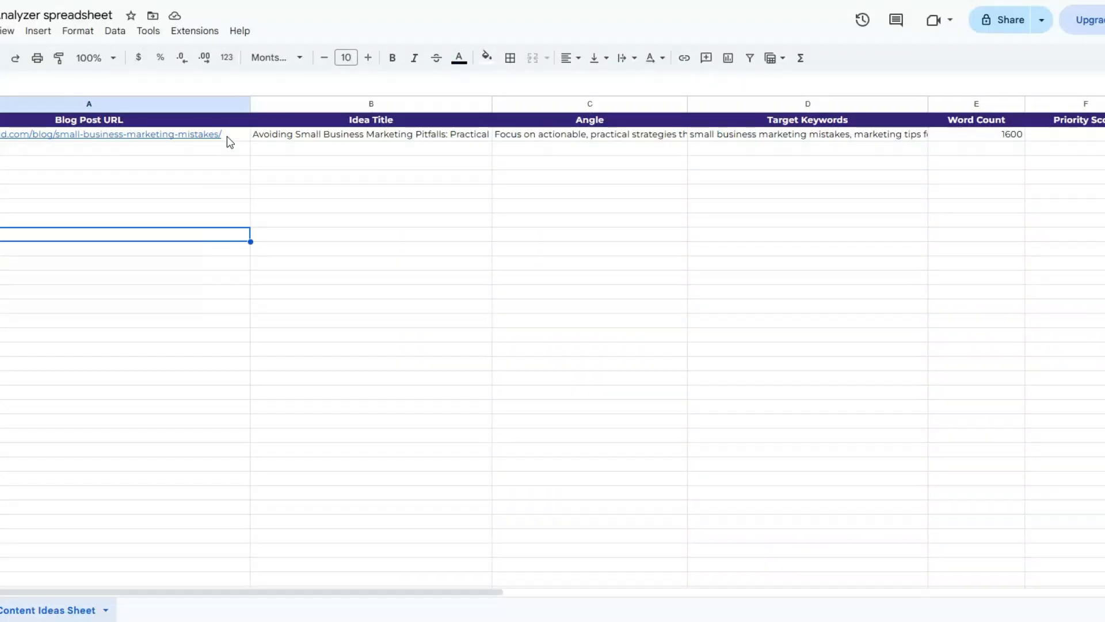
# Delete the previous result row from the Content Ideas Sheet.
pyautogui.click(228, 135)
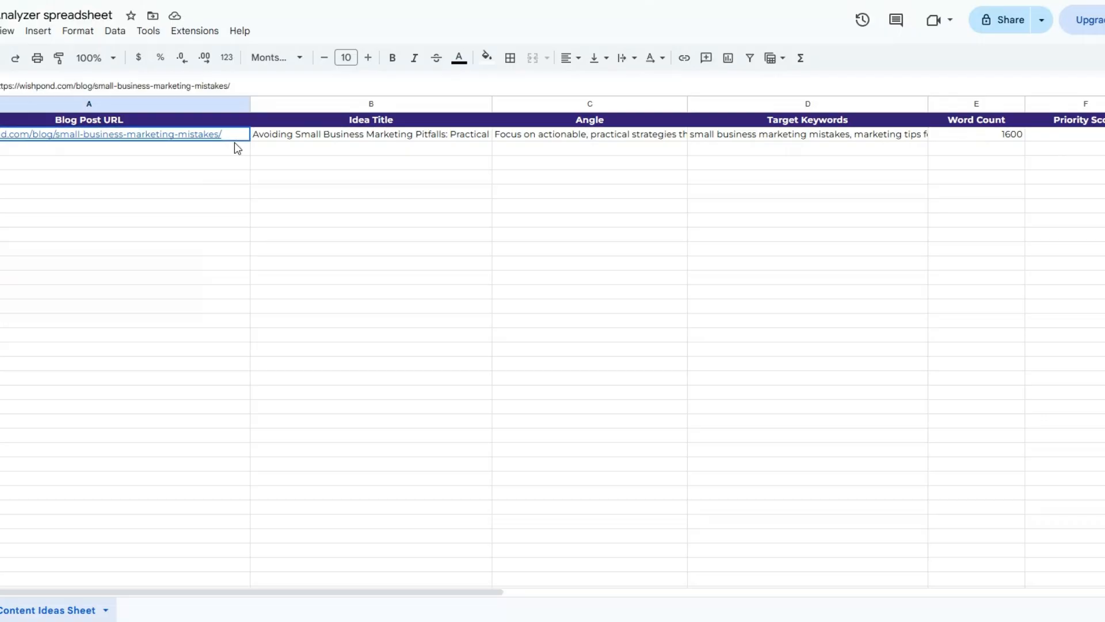
pyautogui.rightClick(233, 143)
pyautogui.click(266, 274)
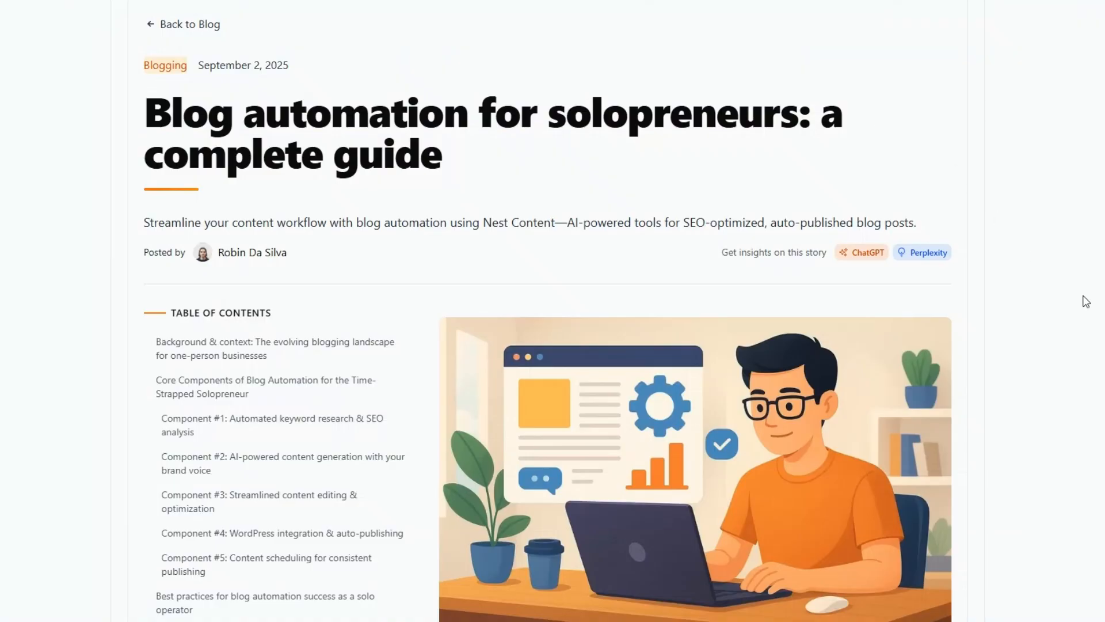
# Copy the Nest Content blog post's URL and paste it into the first Blog Post URL cell.
pyautogui.scroll(-15, 1086, 301)
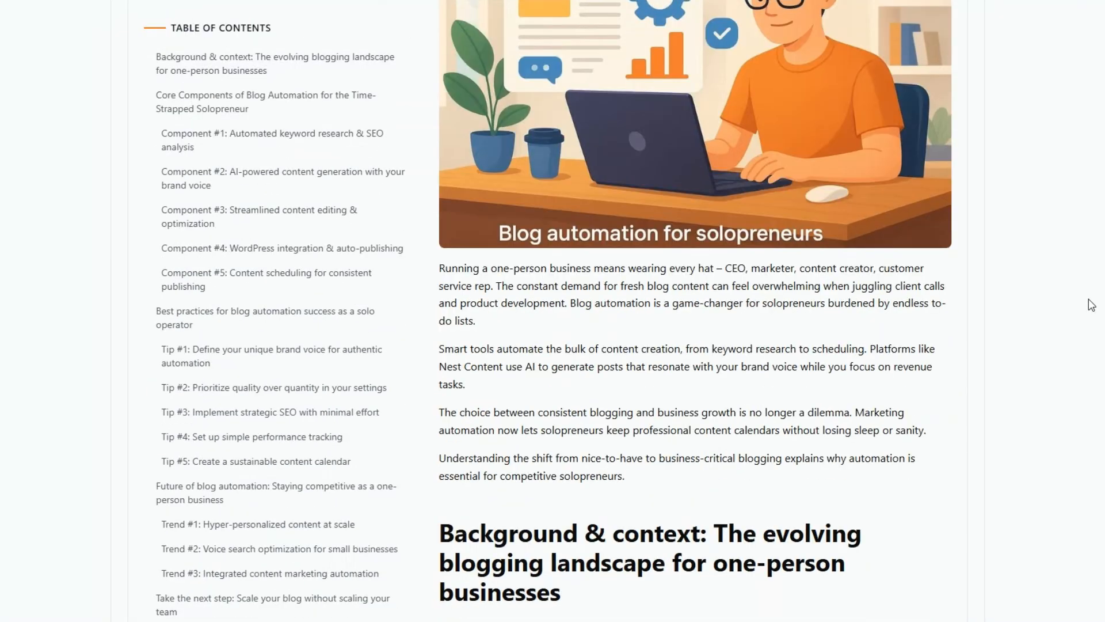
pyautogui.scroll(15, 548, 311)
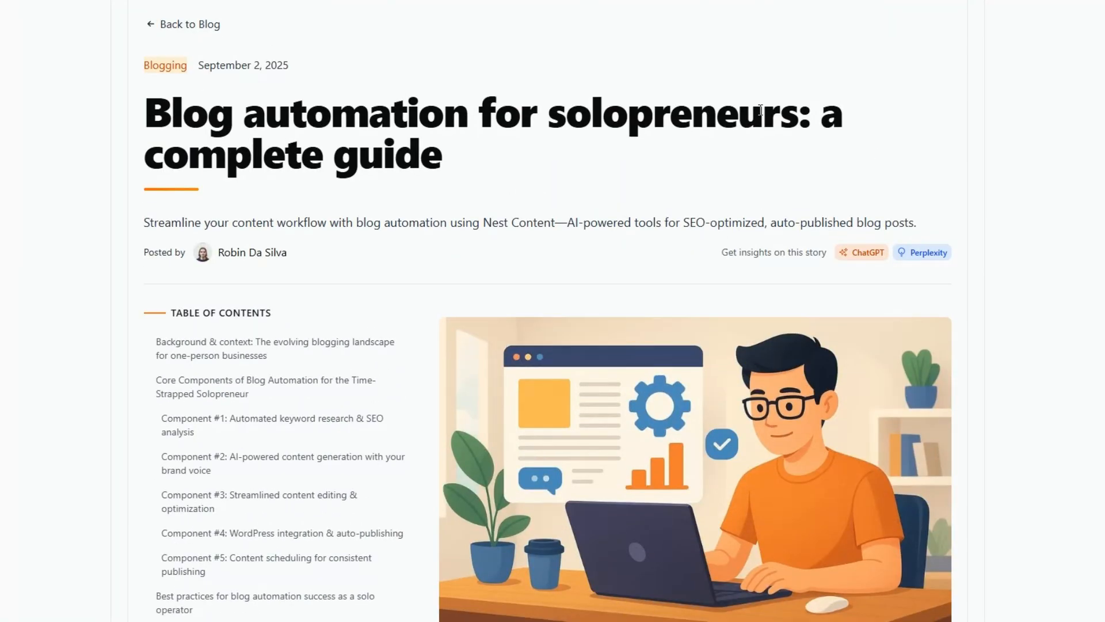
pyautogui.hotkey('ctrl', 'l')
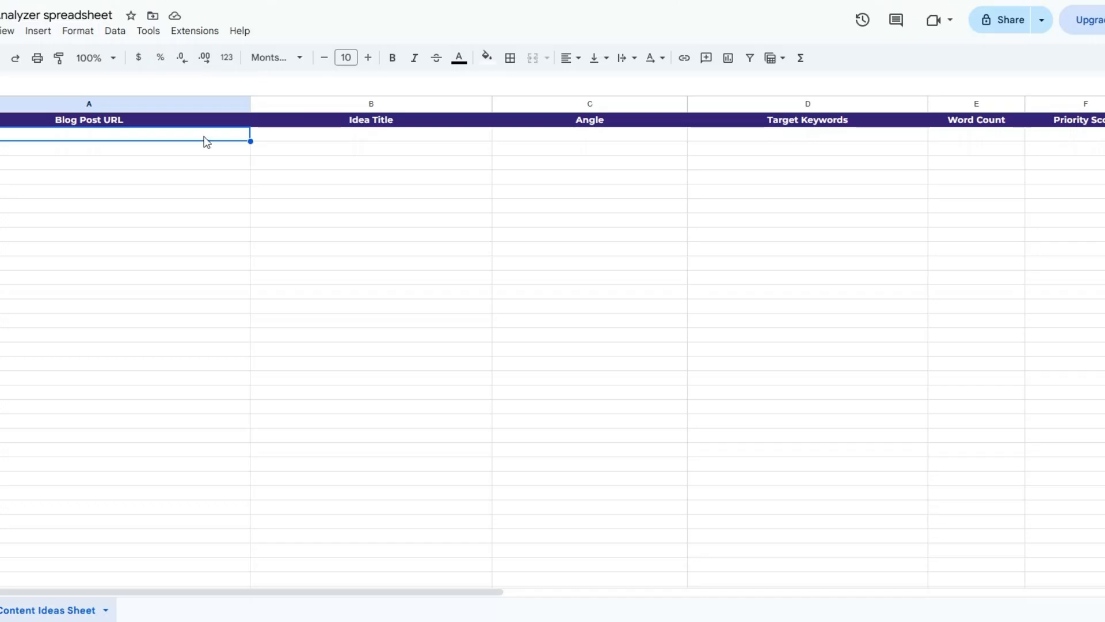
pyautogui.doubleClick(205, 136)
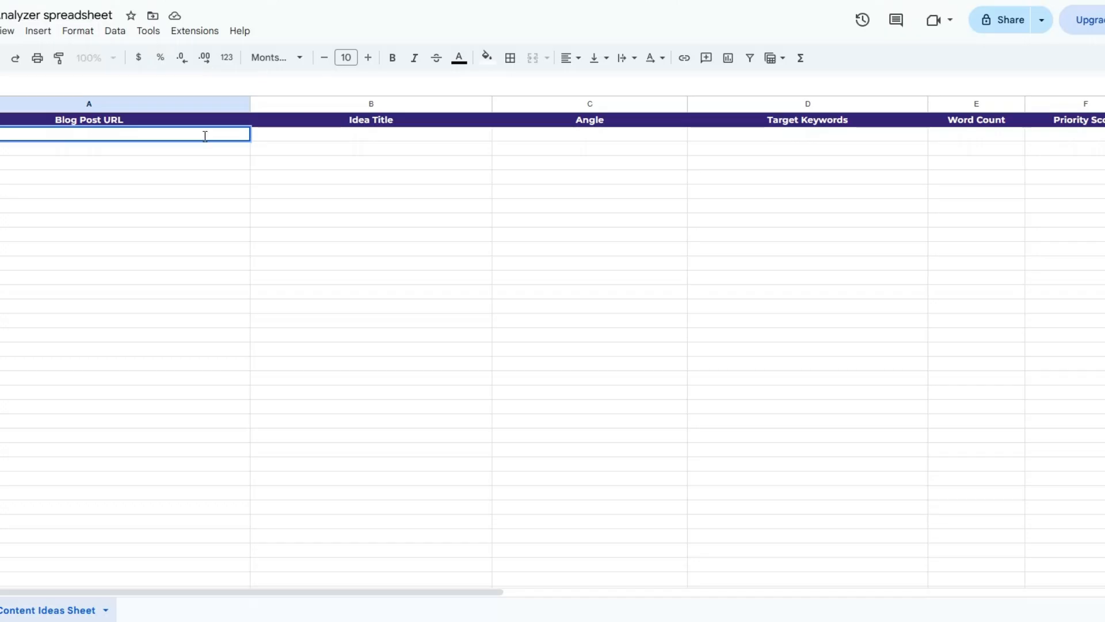
pyautogui.write('https://nestcontent.com/blog/blog-automation-tools')
pyautogui.click(190, 167)
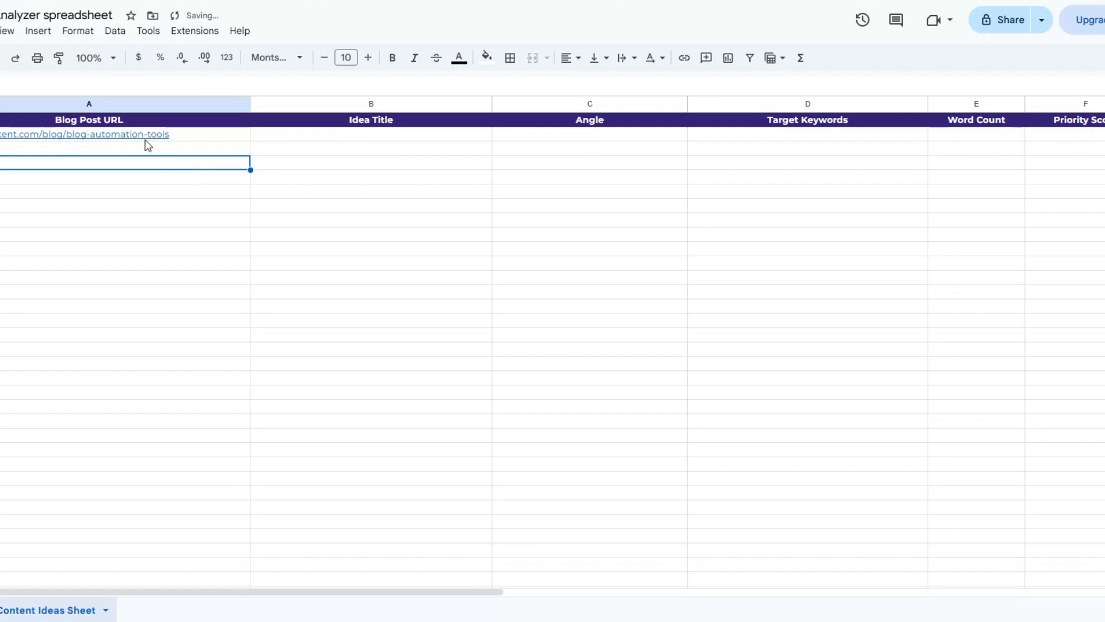
# Execute the whole workflow for the new blog post URL.
pyautogui.moveTo(146, 143)
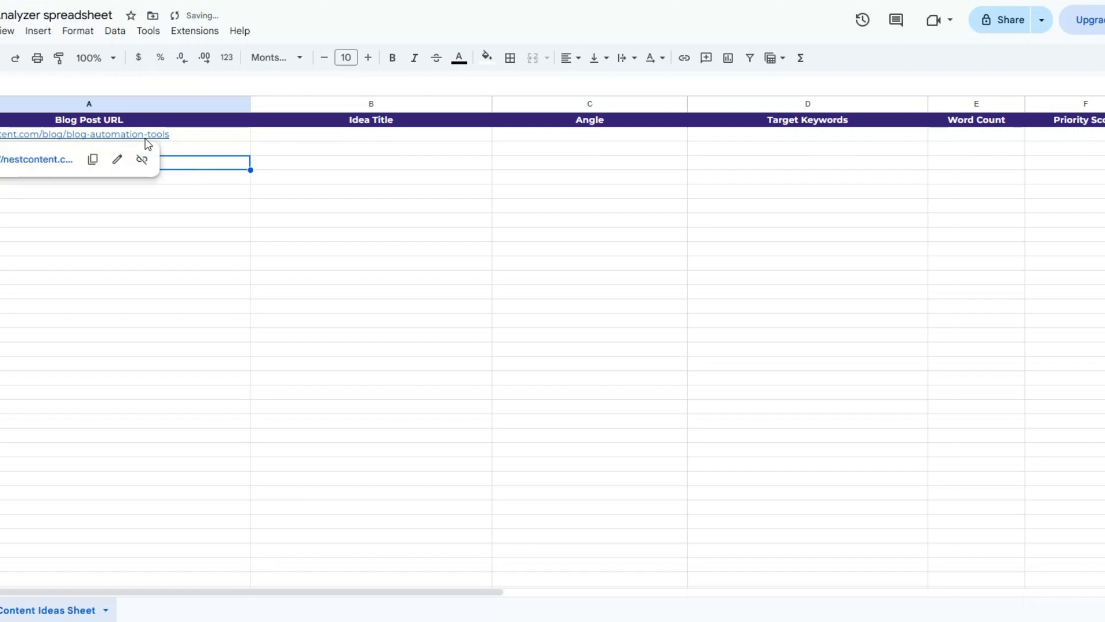
pyautogui.click(291, 148)
pyautogui.click(518, 160)
pyautogui.click(833, 165)
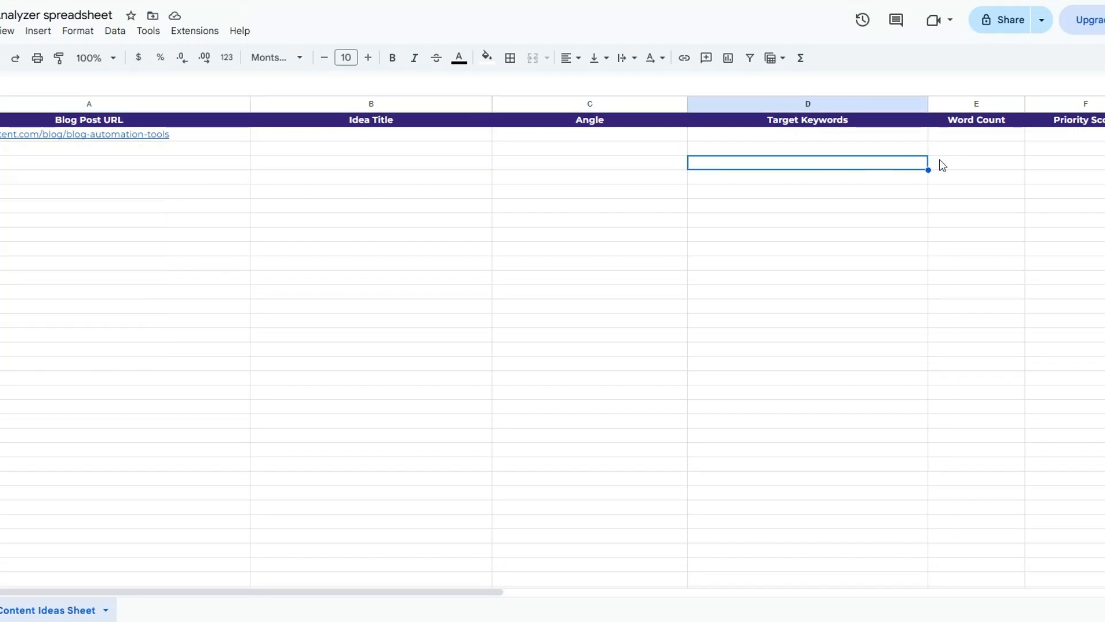
pyautogui.click(1078, 168)
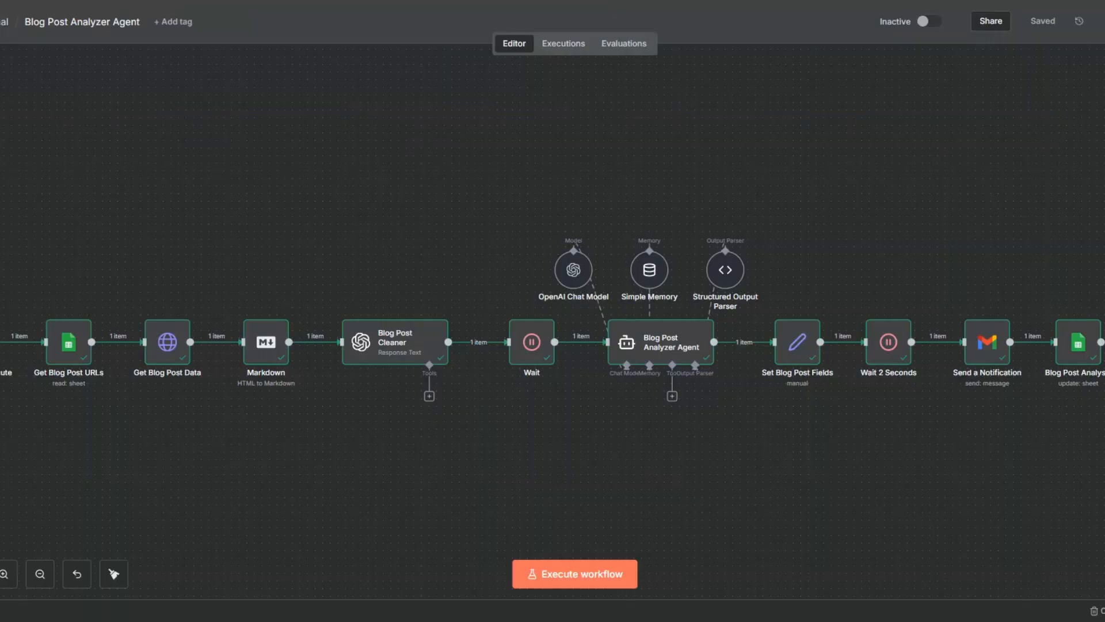
pyautogui.click(561, 574)
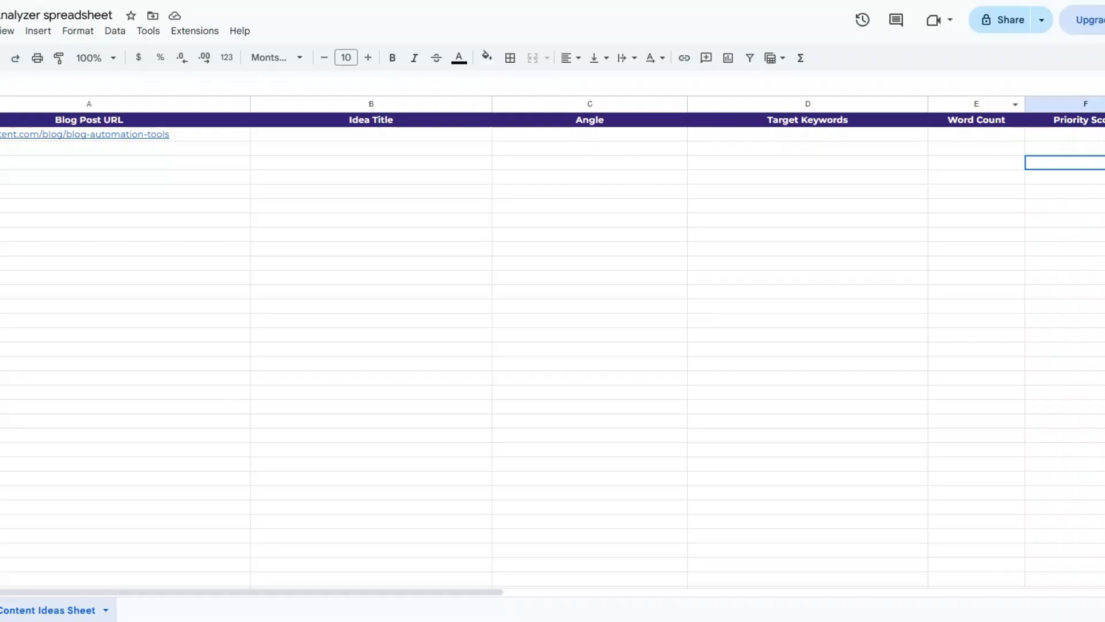
# Open the Blog Post Cleaner node to inspect its cleaned text output.
pyautogui.click(92, 151)
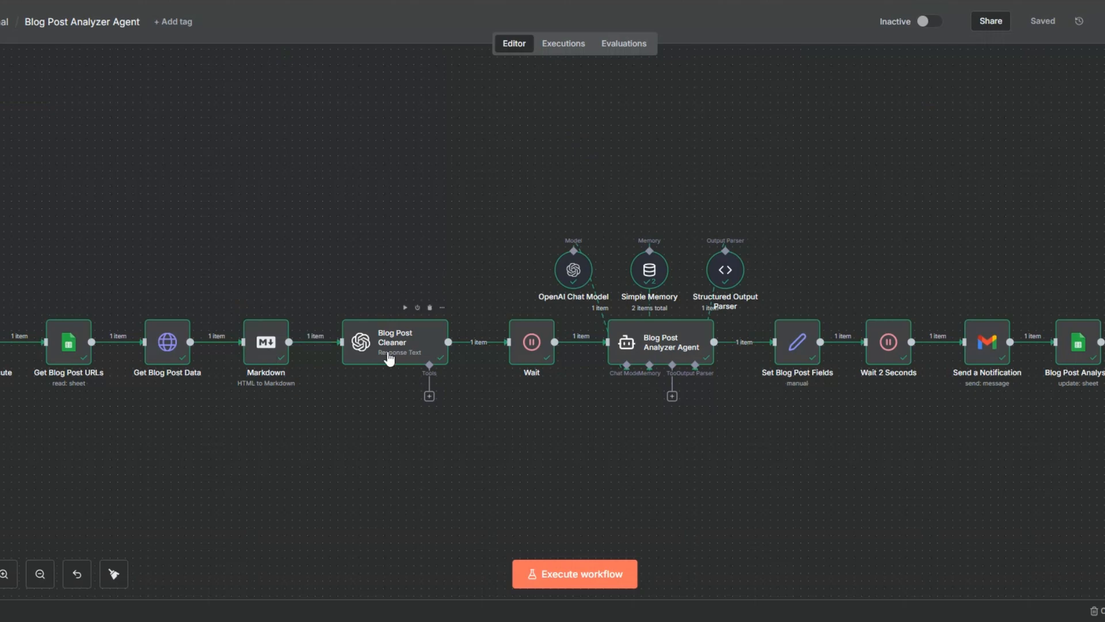
pyautogui.rightClick(447, 323)
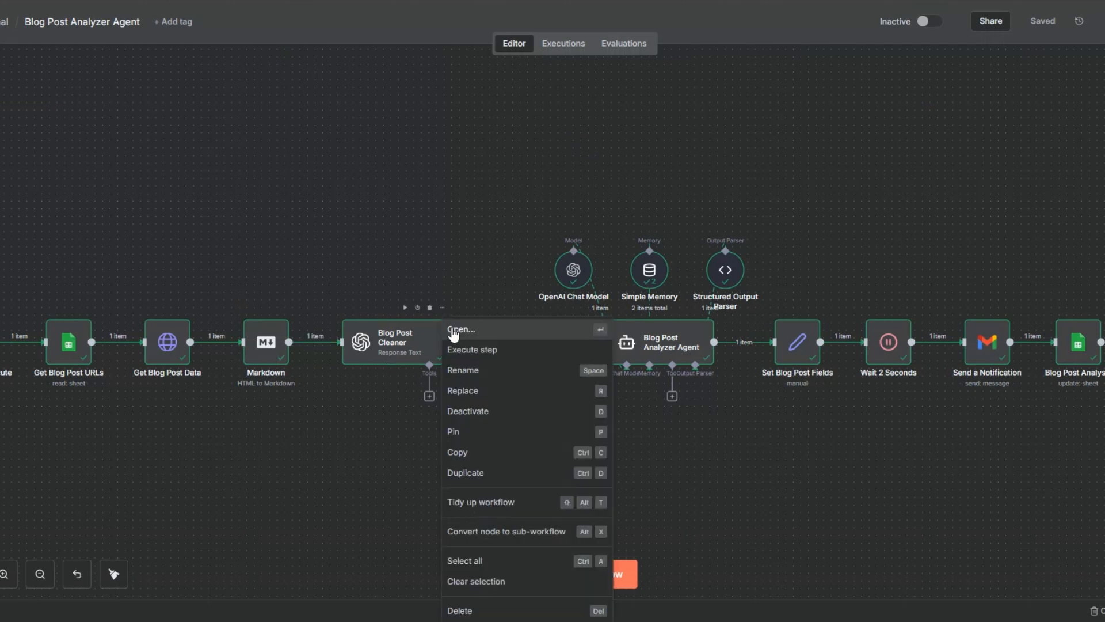
pyautogui.click(451, 327)
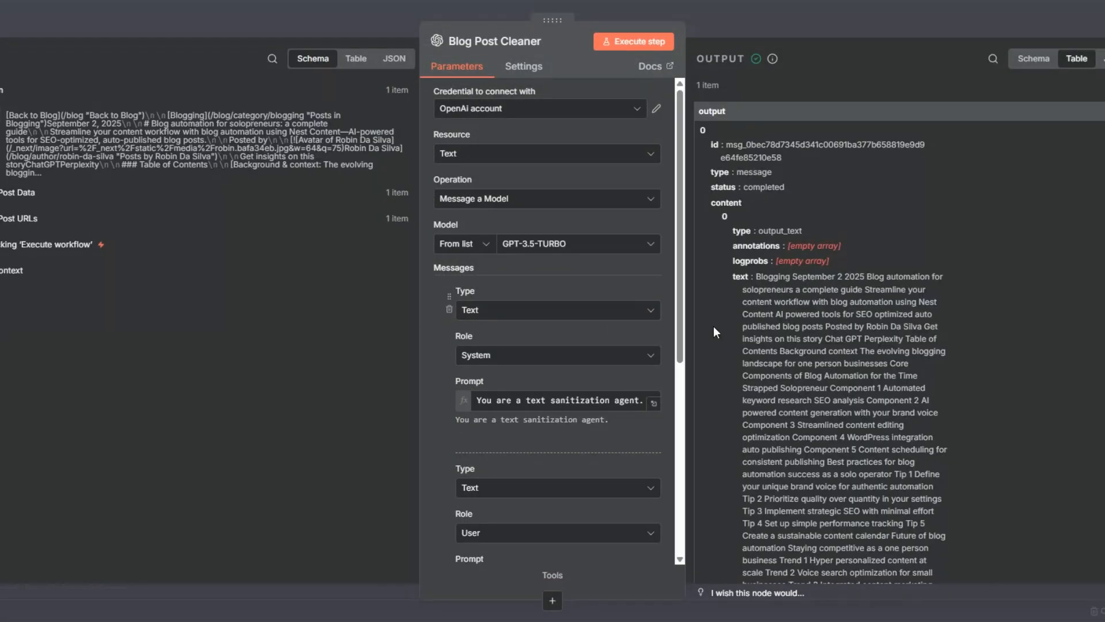
pyautogui.scroll(-5, 766, 352)
pyautogui.press('Escape')
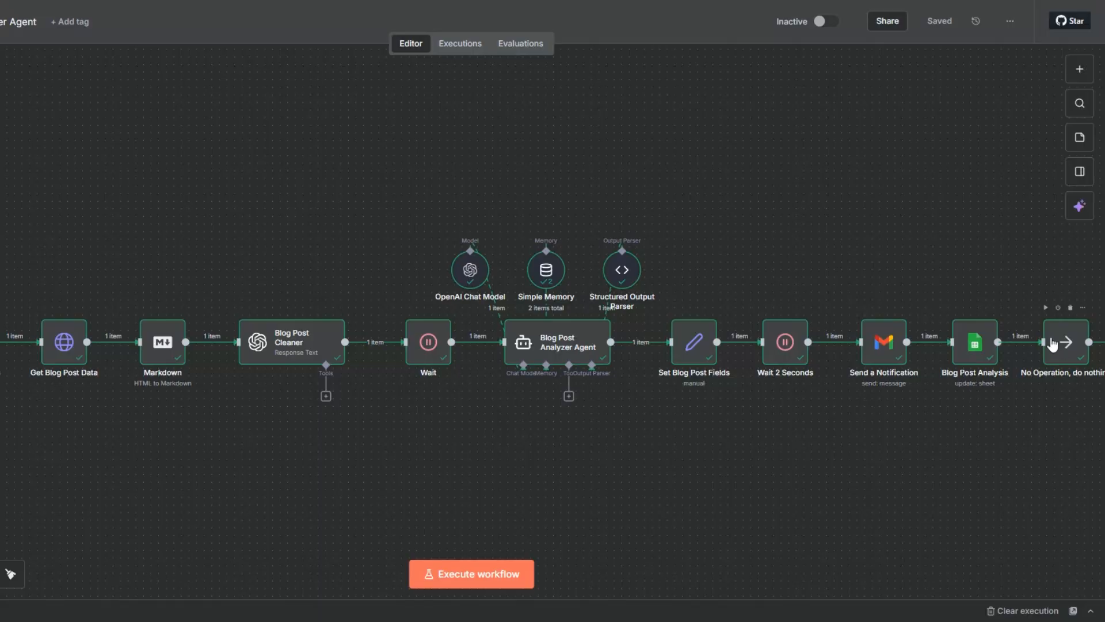
# Review the new result row's idea title, angle, keywords, word count and priority score in the sheet.
pyautogui.click(23, 192)
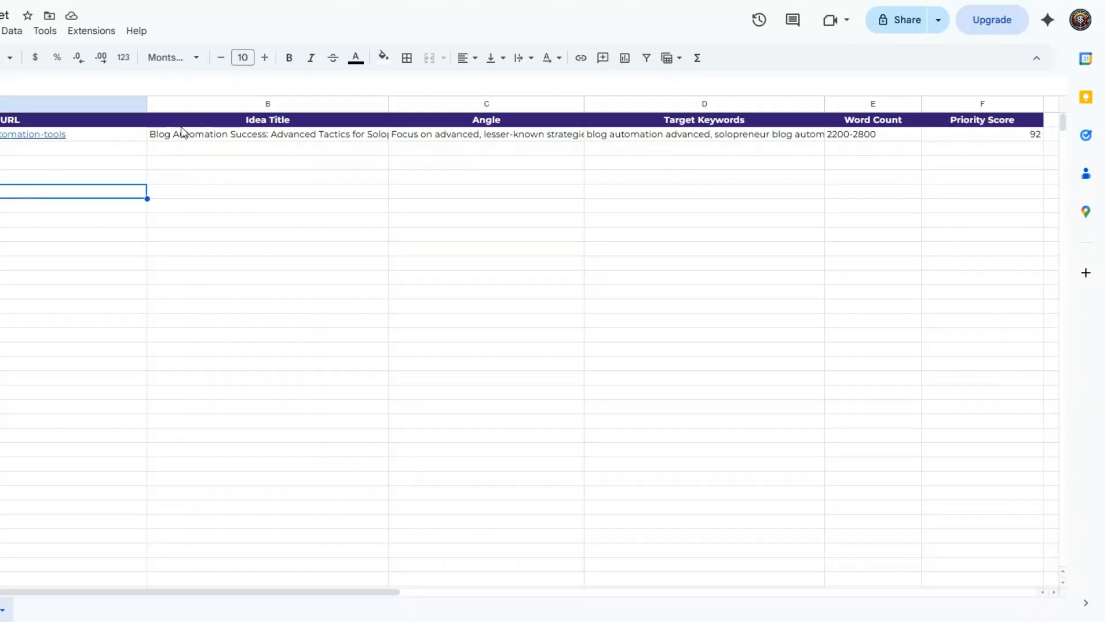
pyautogui.doubleClick(243, 137)
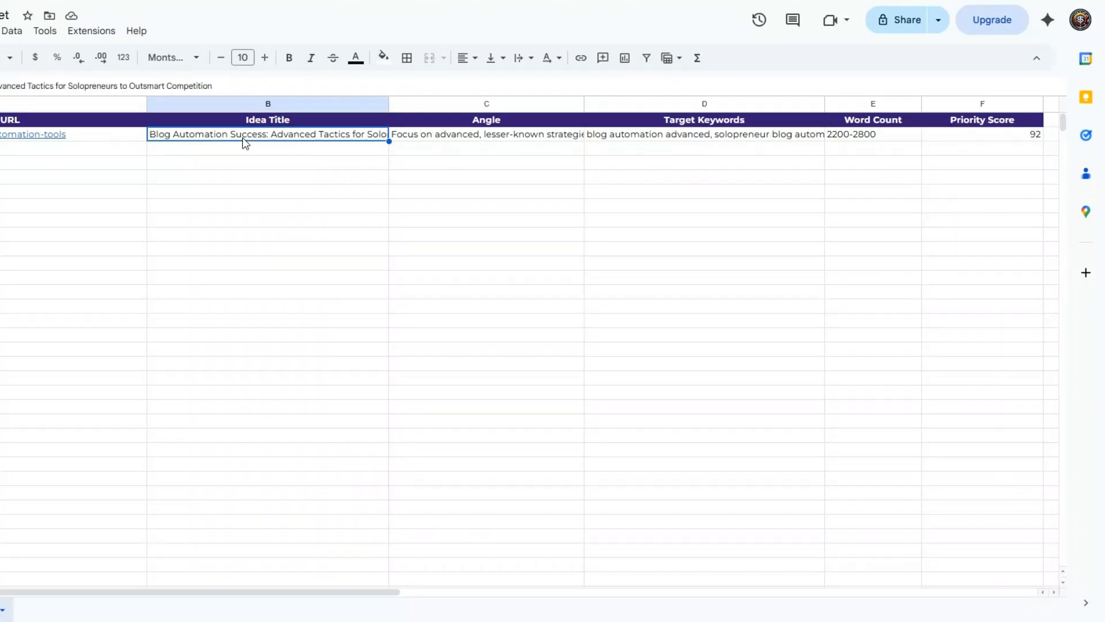
pyautogui.click(241, 176)
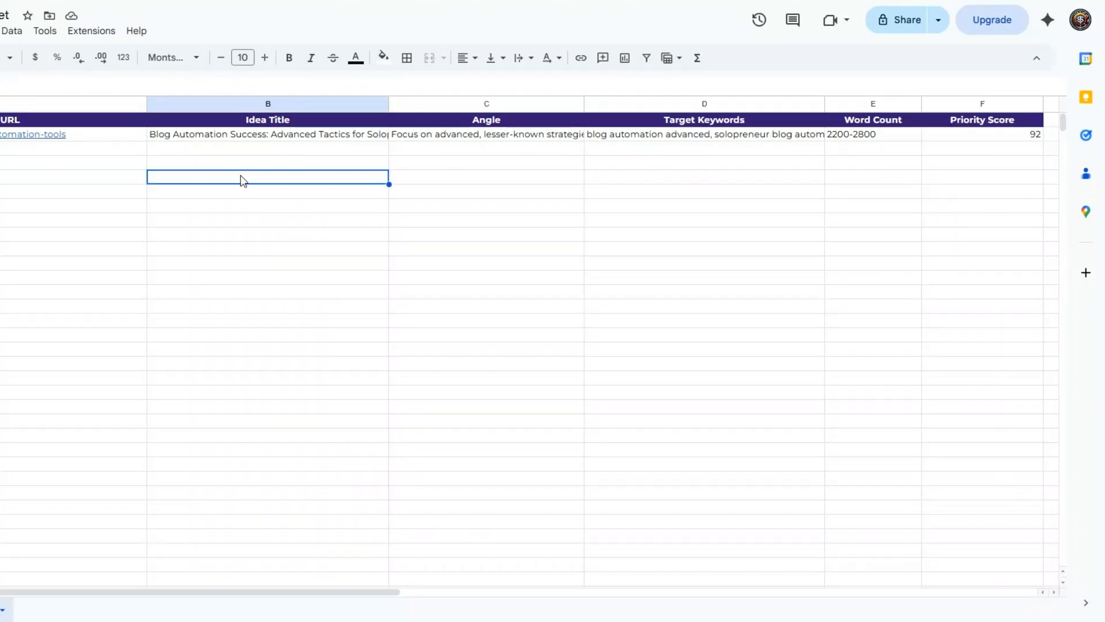
pyautogui.click(110, 137)
pyautogui.click(488, 136)
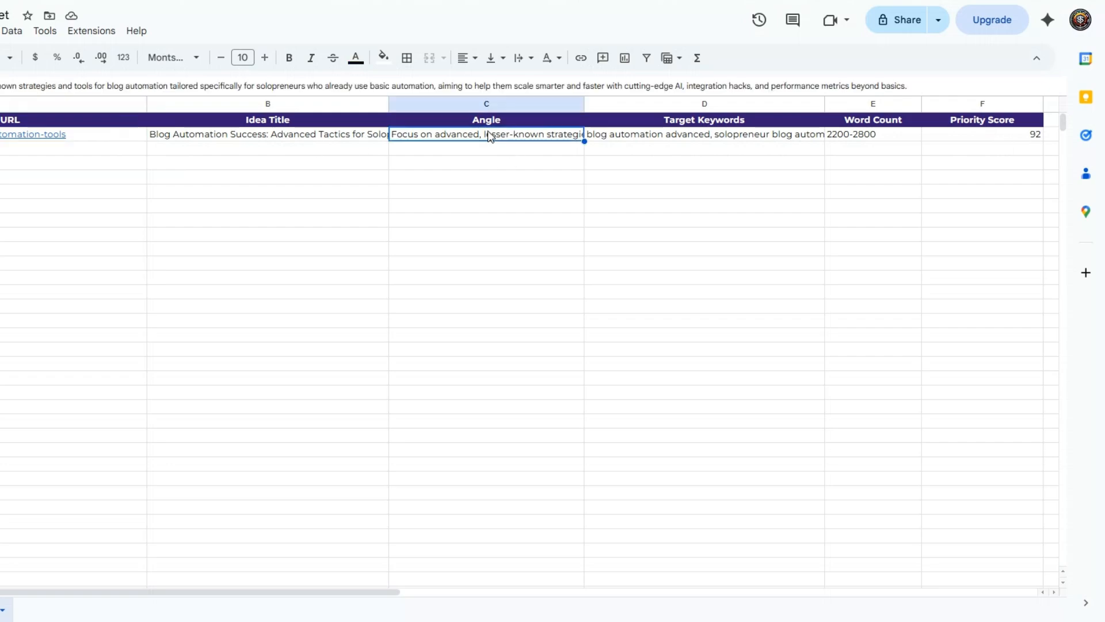
pyautogui.doubleClick(489, 139)
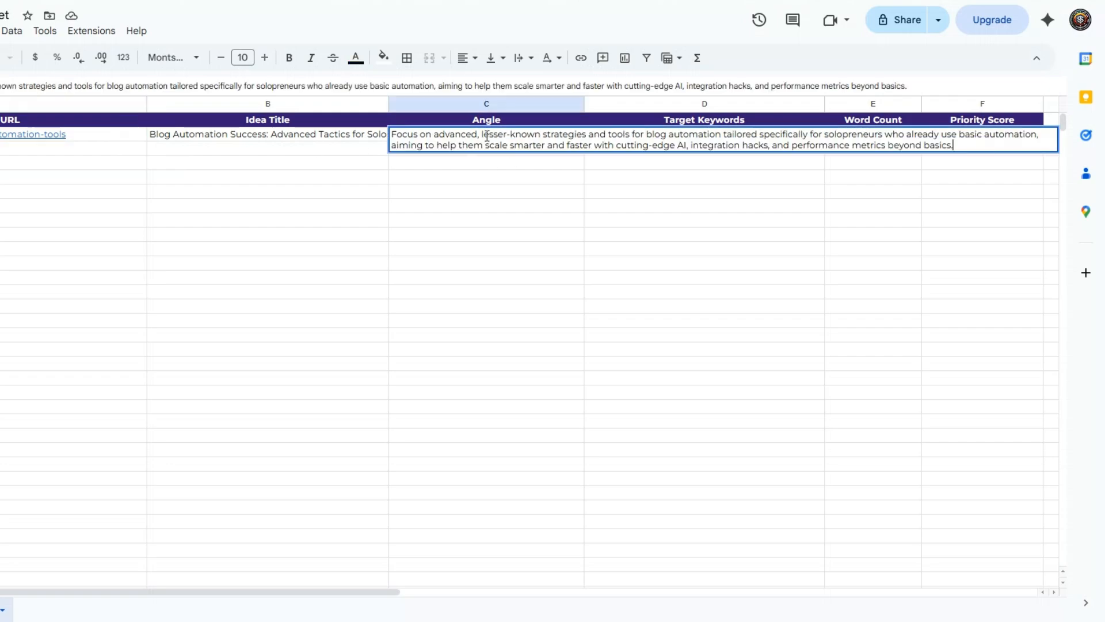
pyautogui.click(492, 209)
pyautogui.doubleClick(626, 138)
pyautogui.click(641, 177)
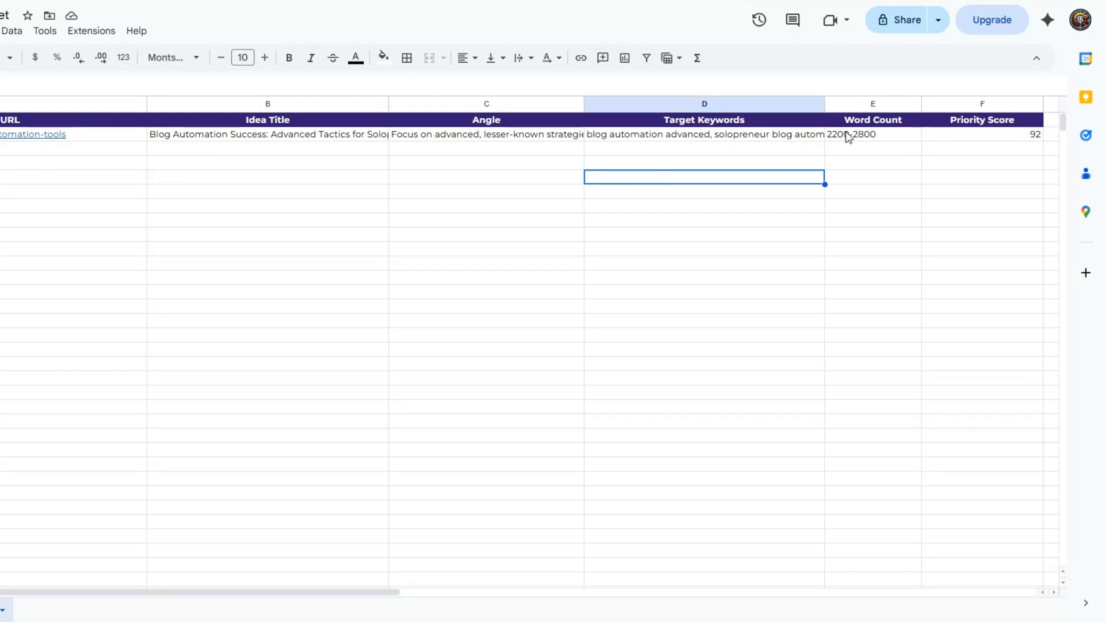
pyautogui.click(871, 122)
pyautogui.click(876, 141)
pyautogui.click(974, 143)
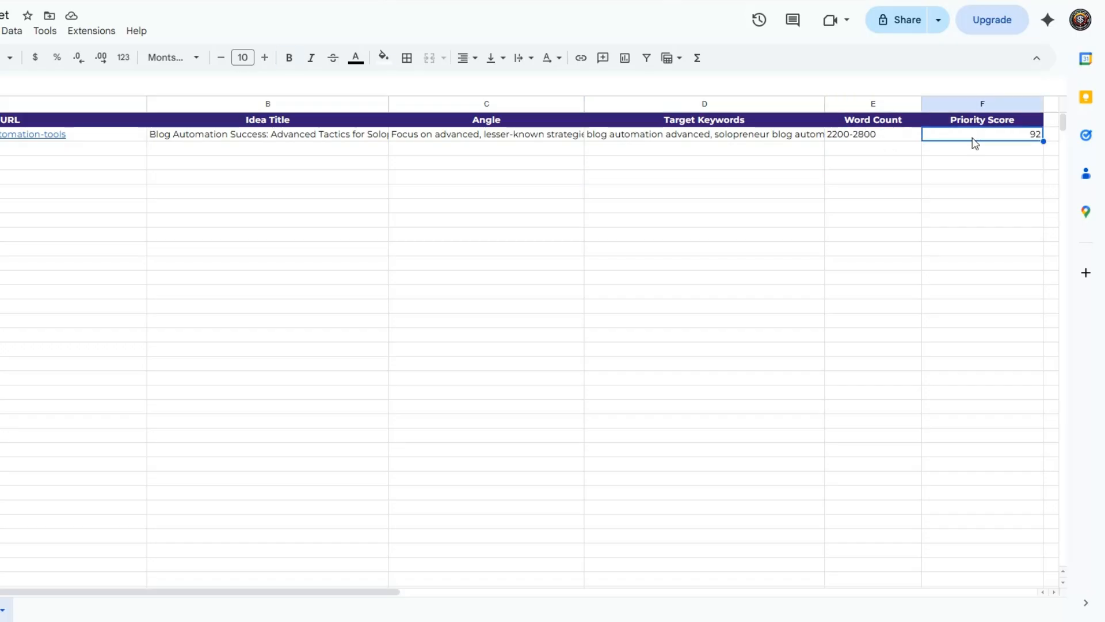
# Read the notification email containing the generated blog idea.
pyautogui.click(901, 155)
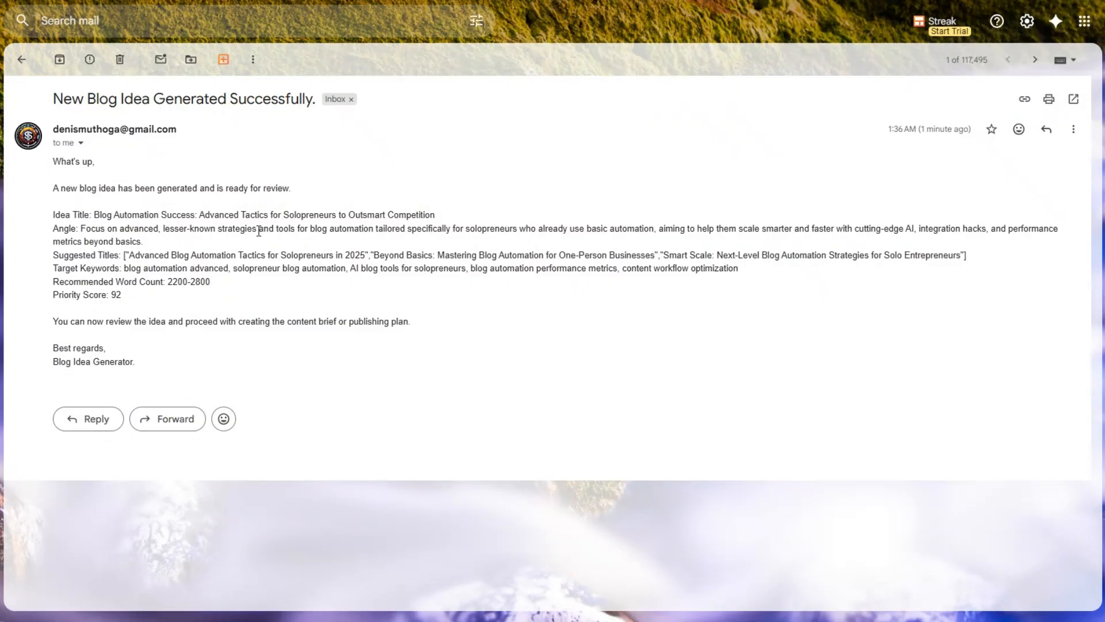
pyautogui.moveTo(53, 98); pyautogui.dragTo(182, 99)
pyautogui.moveTo(77, 179); pyautogui.dragTo(201, 354)
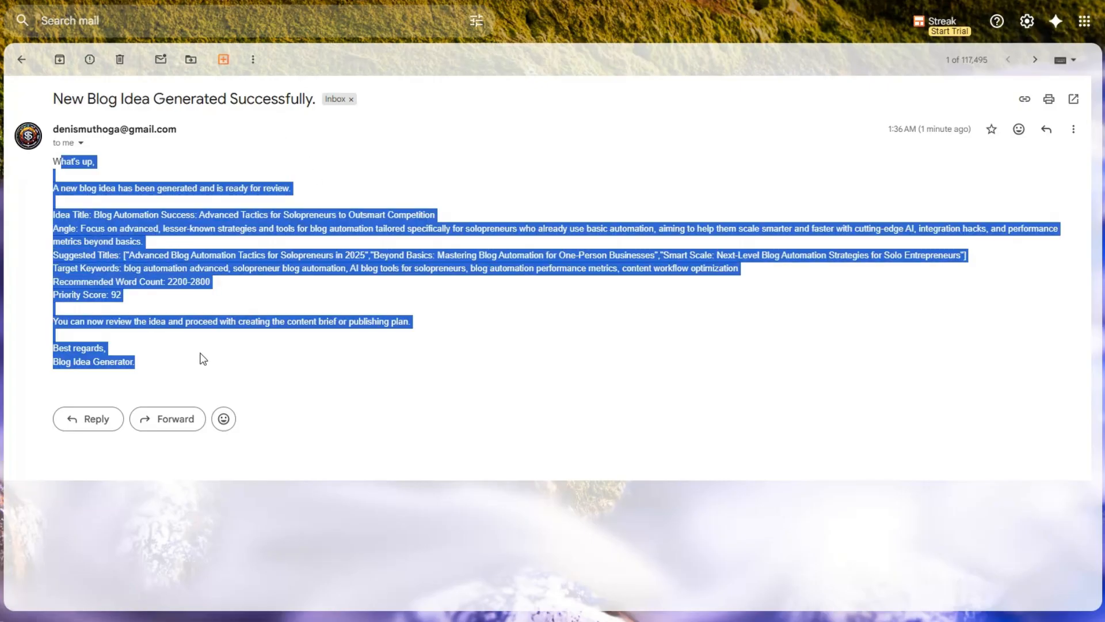
pyautogui.click(229, 318)
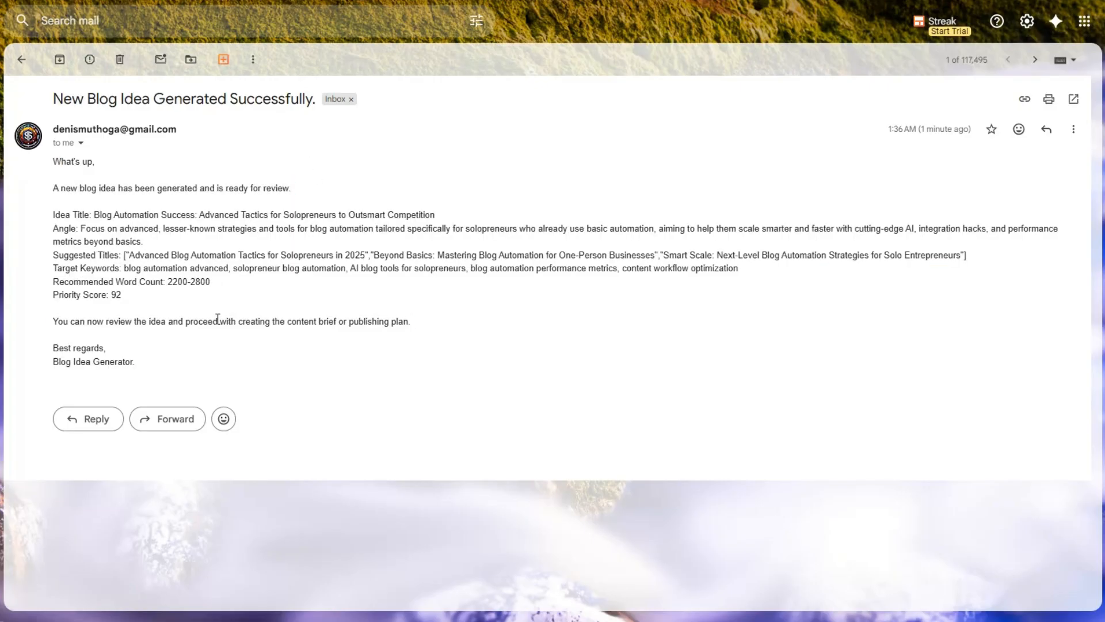
pyautogui.moveTo(53, 215); pyautogui.dragTo(151, 282)
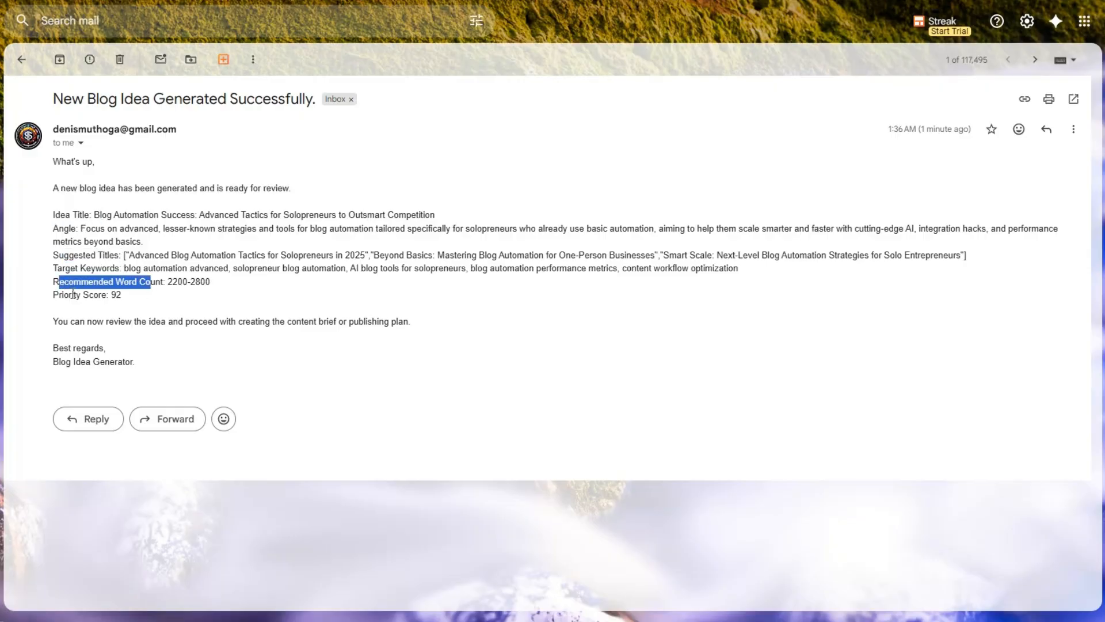
pyautogui.click(151, 283)
pyautogui.moveTo(54, 295); pyautogui.dragTo(143, 297)
pyautogui.click(143, 296)
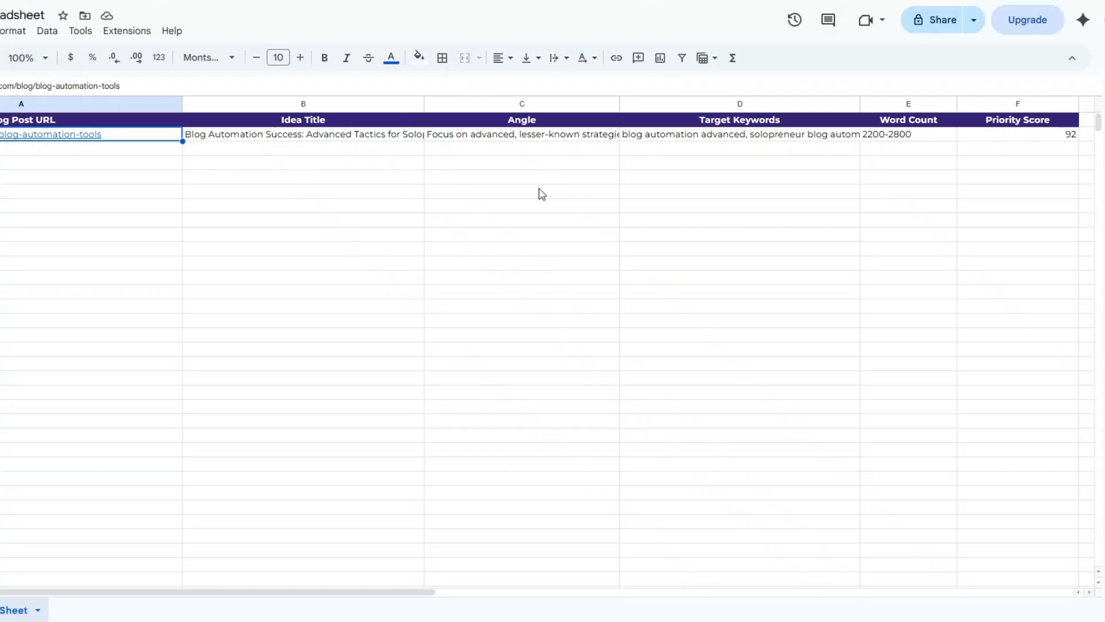
# Compare the email's details against the result row in the Content Ideas Sheet.
pyautogui.click(534, 206)
pyautogui.click(296, 165)
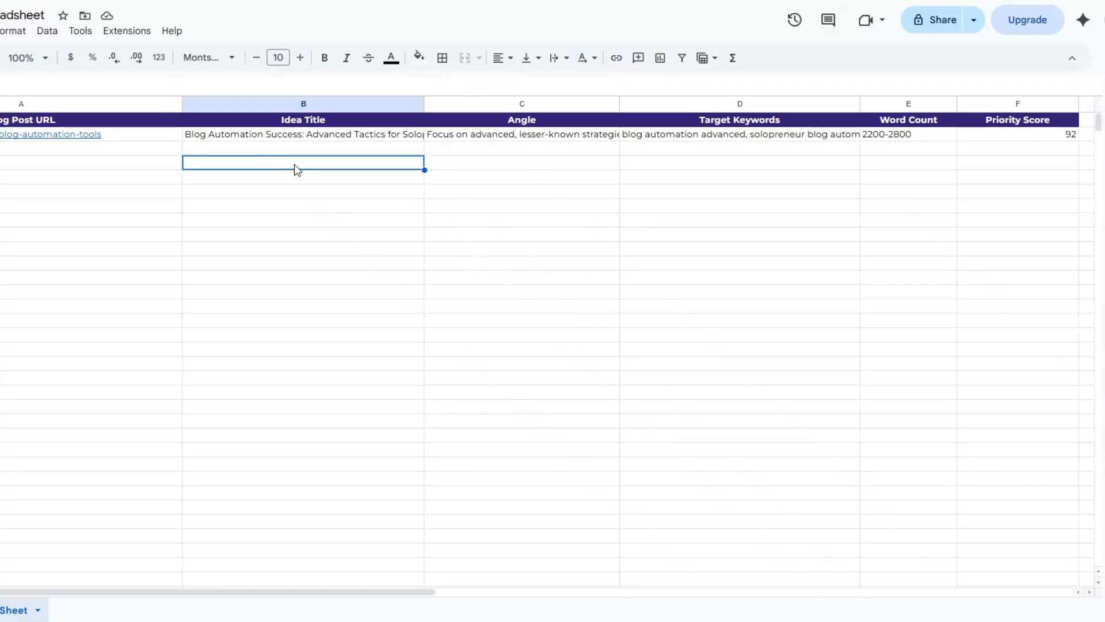
pyautogui.click(536, 165)
pyautogui.click(821, 175)
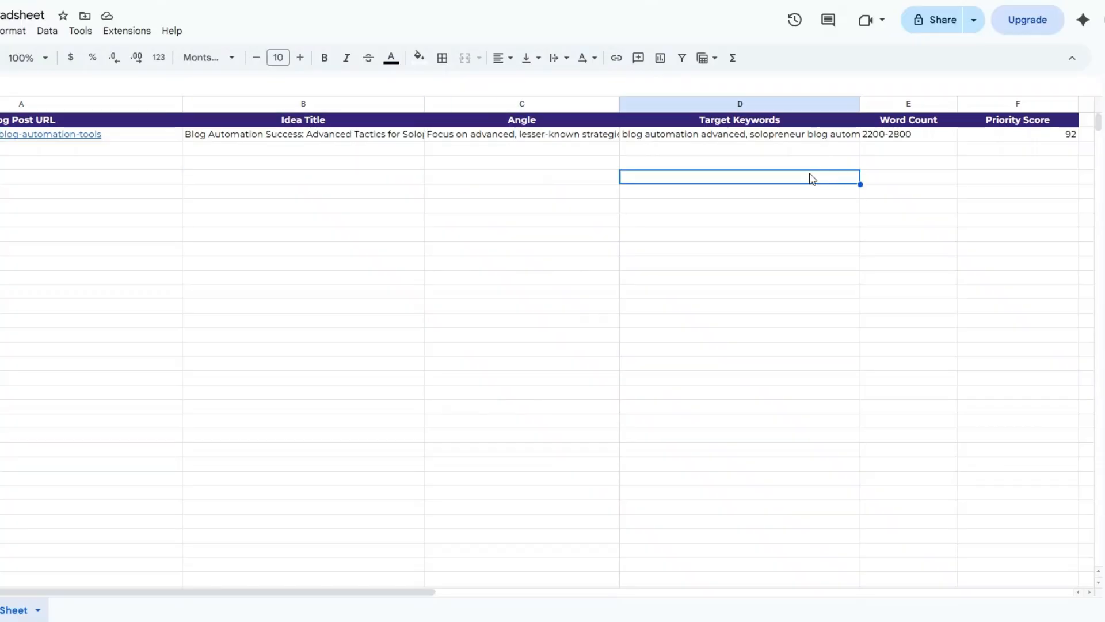
pyautogui.click(157, 138)
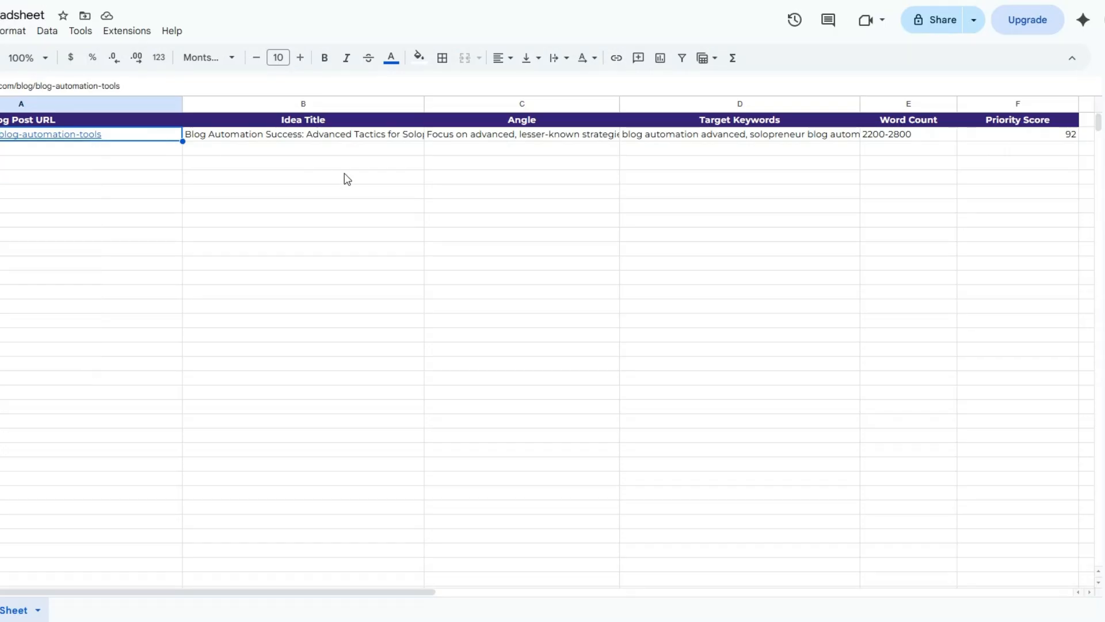
pyautogui.click(539, 179)
pyautogui.click(744, 179)
pyautogui.click(997, 166)
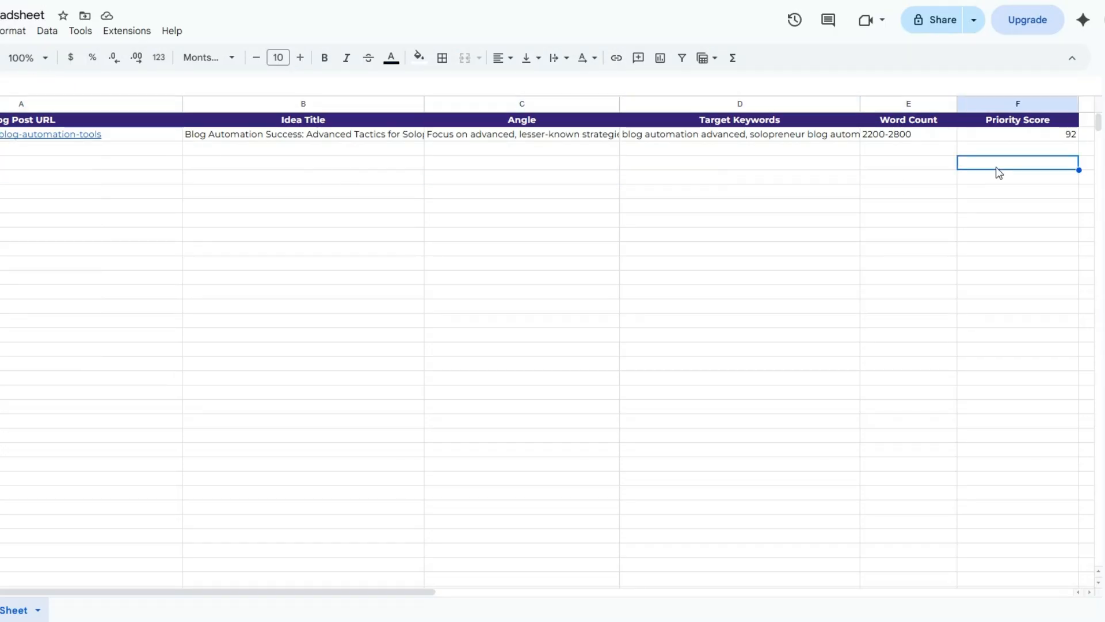